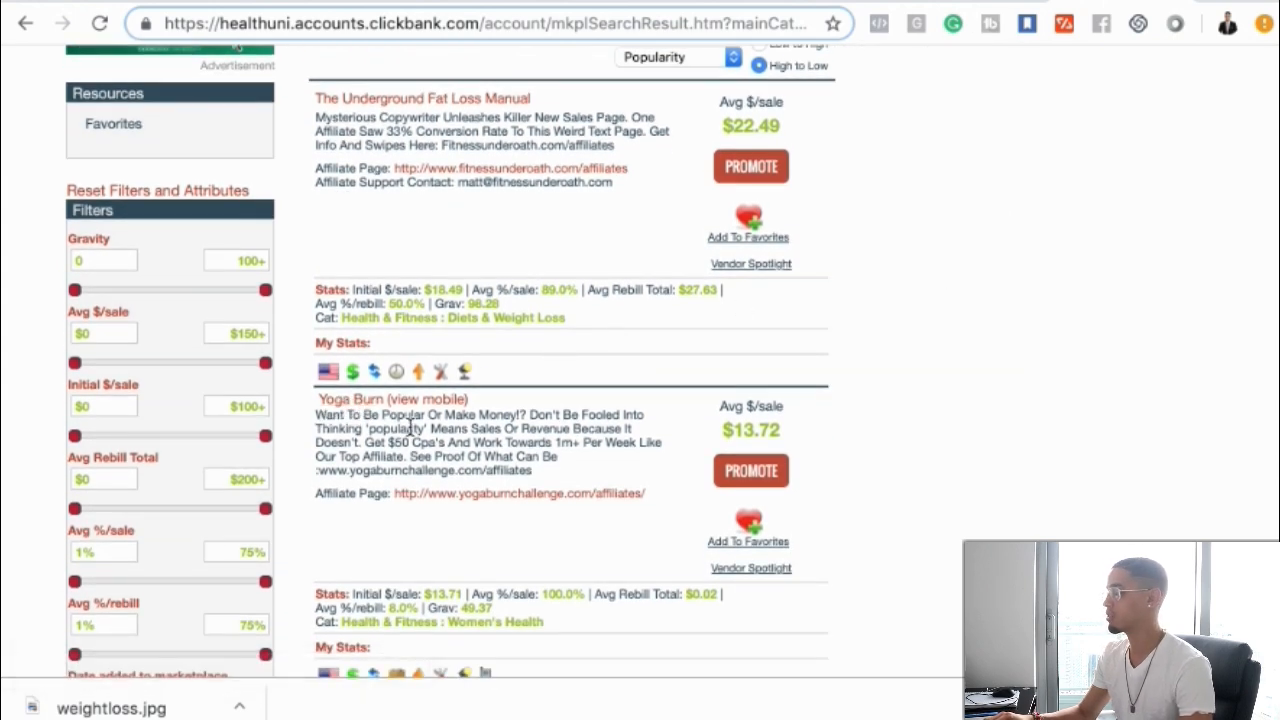
Open the Yoga Burn offer's sales page from the marketplace listing and scroll through it
{"action": "left_click", "coordinate": [350, 402]}
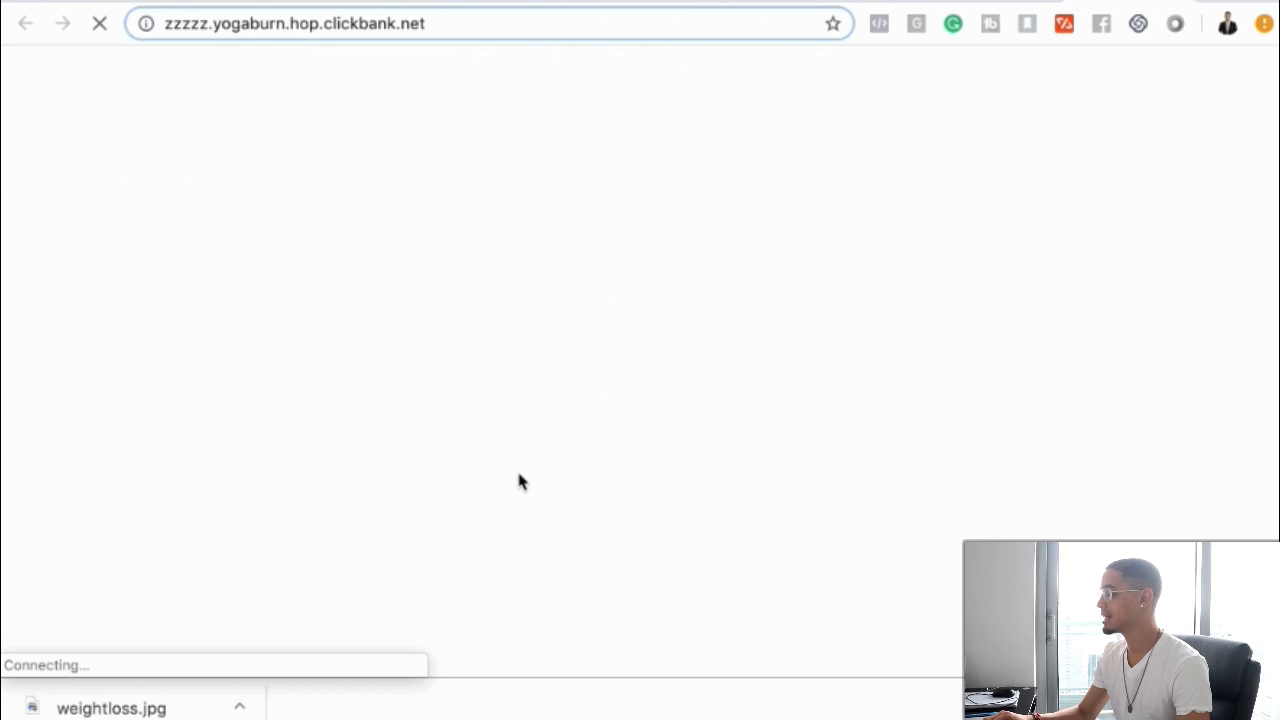
{"action": "scroll", "coordinate": [517, 475], "scroll_direction": "down", "scroll_amount": 1}
{"action": "scroll", "coordinate": [517, 482], "scroll_direction": "down", "scroll_amount": 5}
{"action": "scroll", "coordinate": [517, 482], "scroll_direction": "down", "scroll_amount": 10}
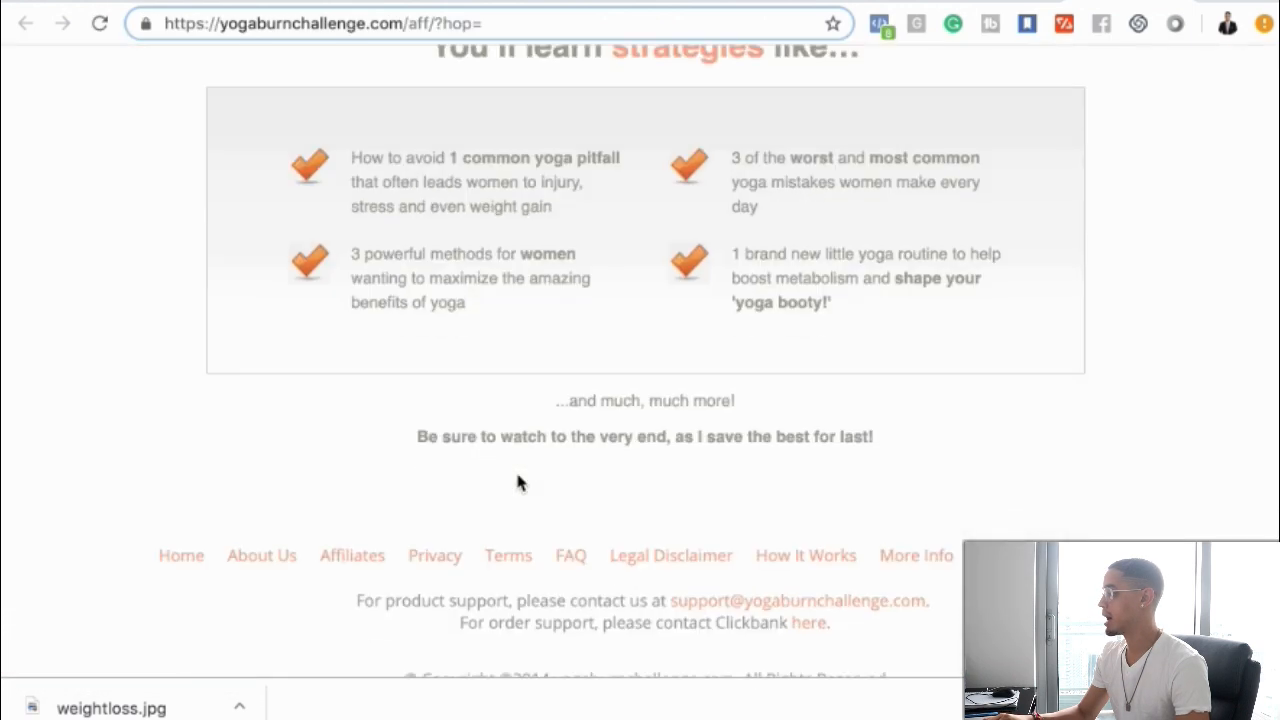
{"action": "scroll", "coordinate": [517, 482], "scroll_direction": "up", "scroll_amount": 10}
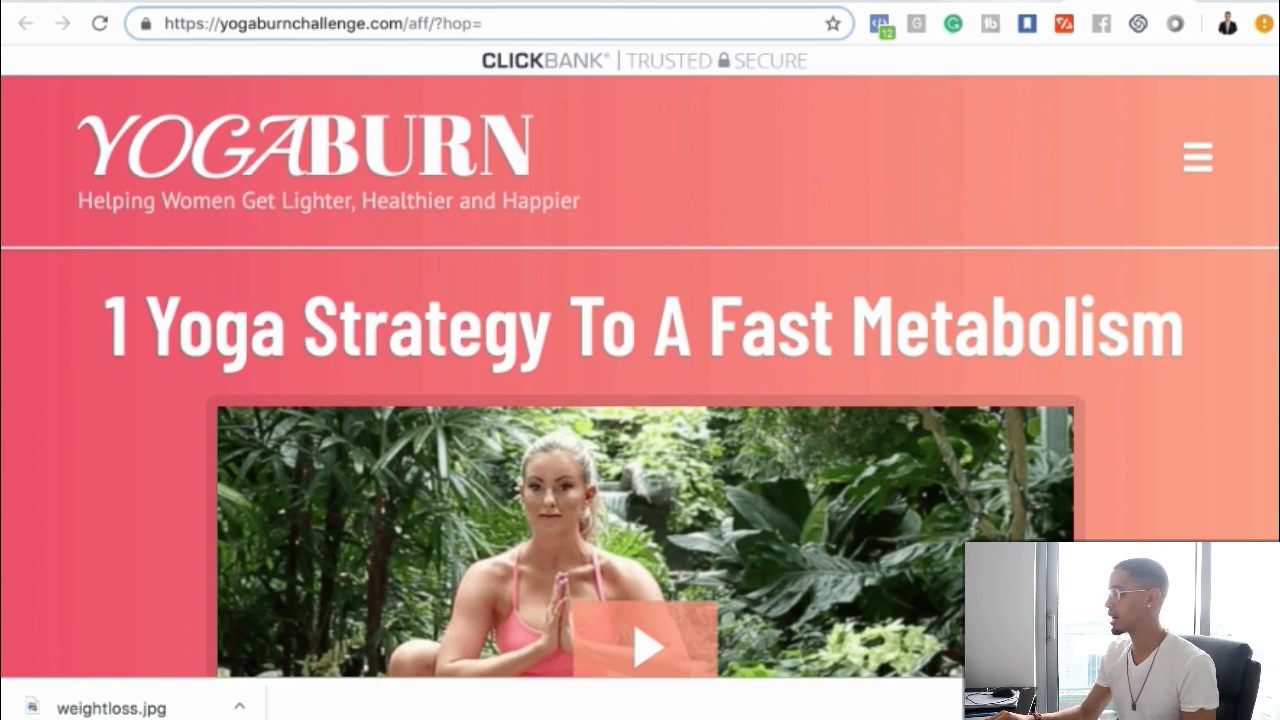
Preview the YogaBurnLandingPage funnel step in its own tab
{"action": "left_click", "coordinate": [884, 2]}
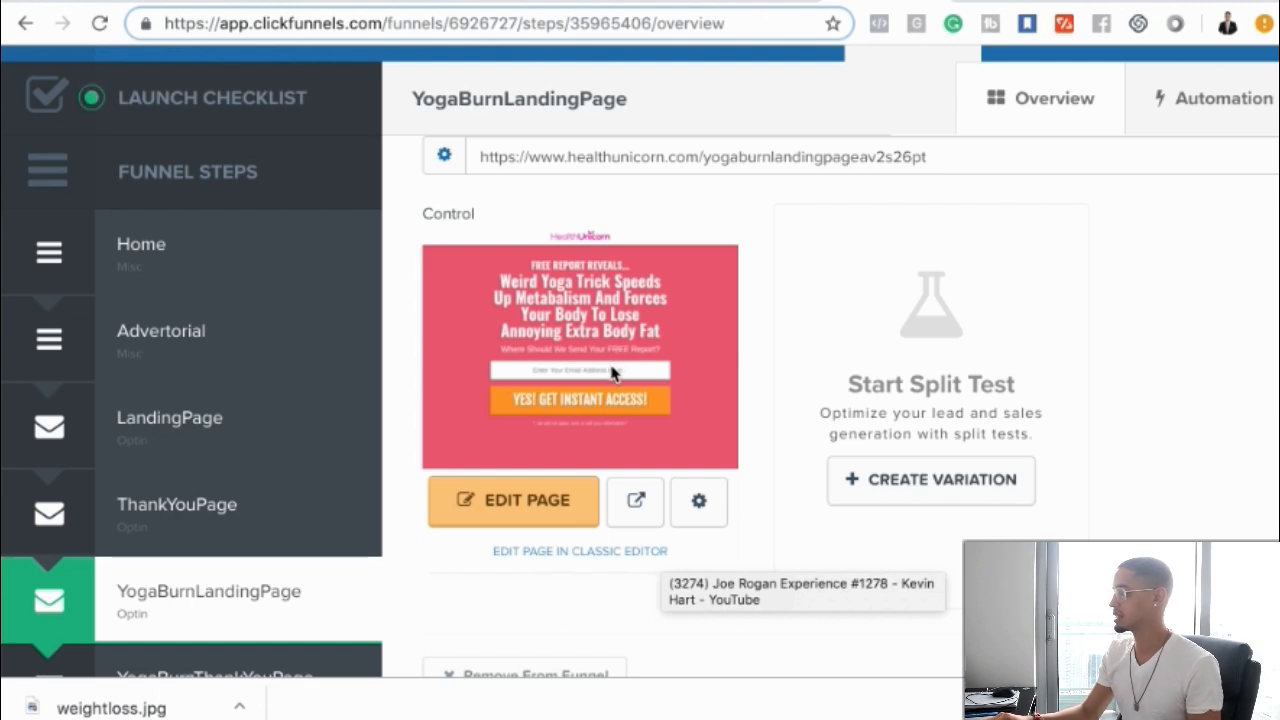
{"action": "left_click", "coordinate": [636, 500]}
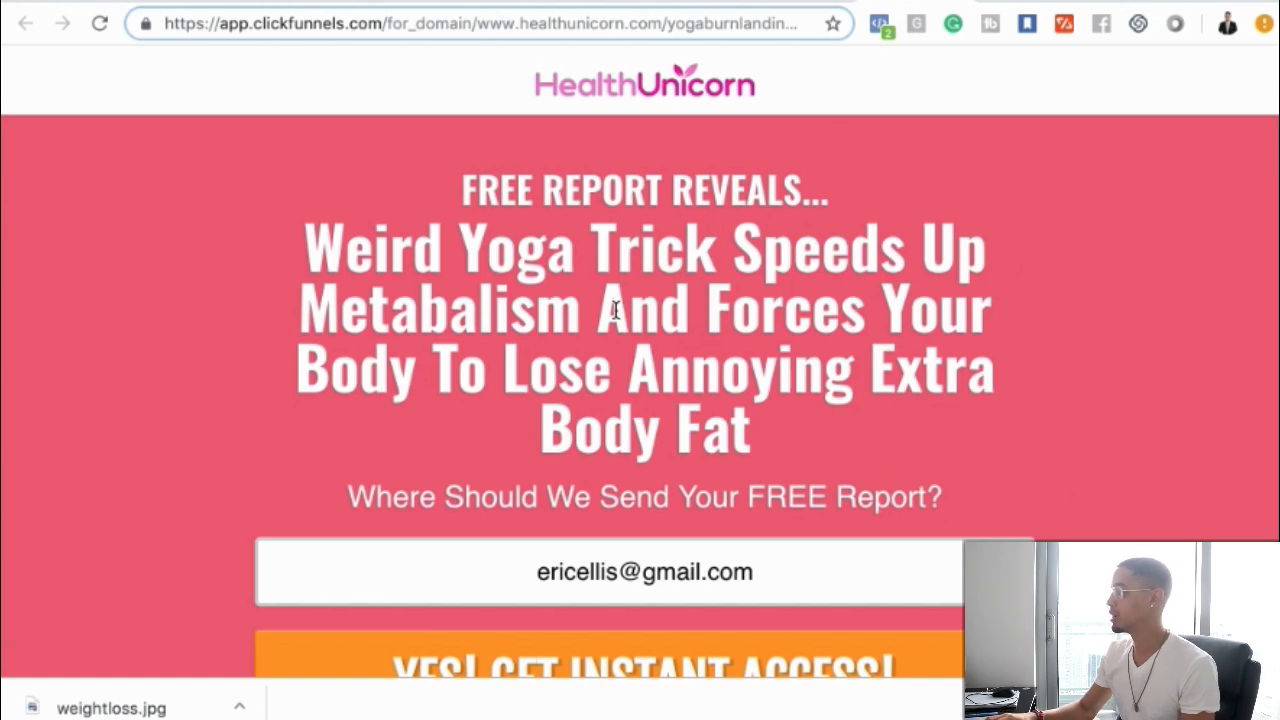
Name the Snap Ad 'Free Weight Loss Report'
{"action": "left_click", "coordinate": [135, 1]}
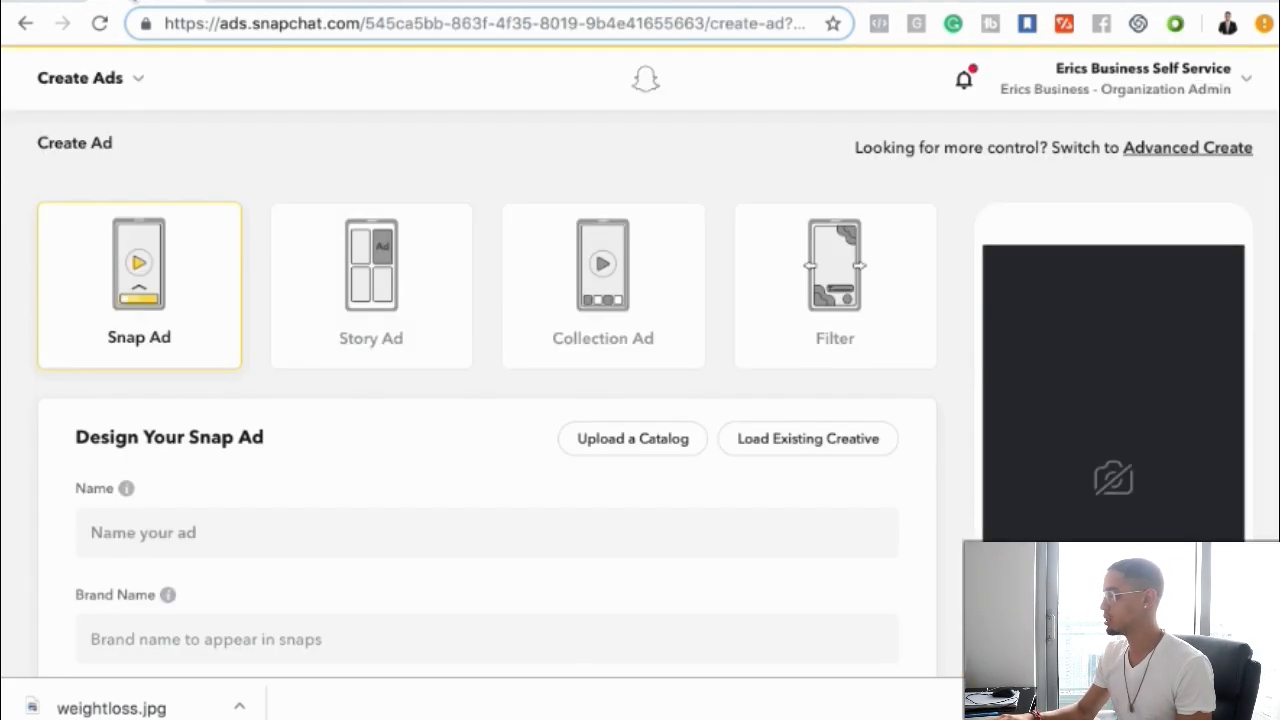
{"action": "scroll", "coordinate": [325, 494], "scroll_direction": "down", "scroll_amount": 2}
{"action": "left_click", "coordinate": [206, 437]}
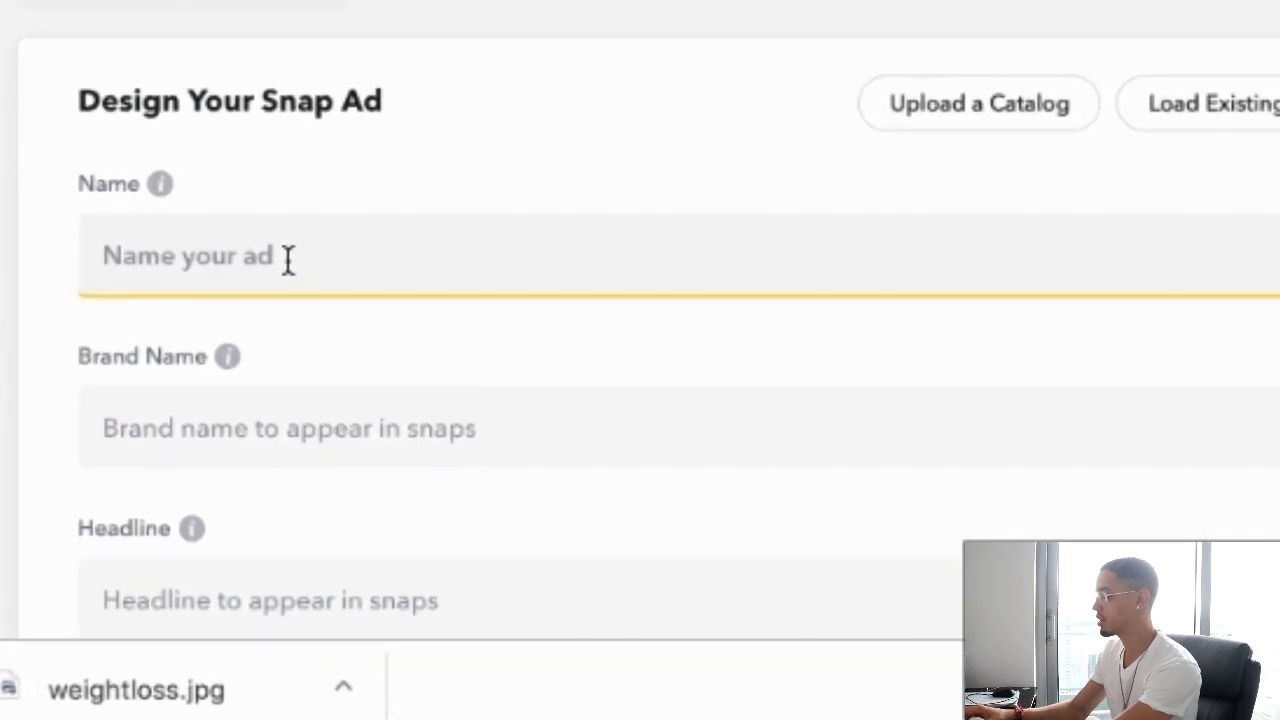
{"action": "type", "text": "Fre"}
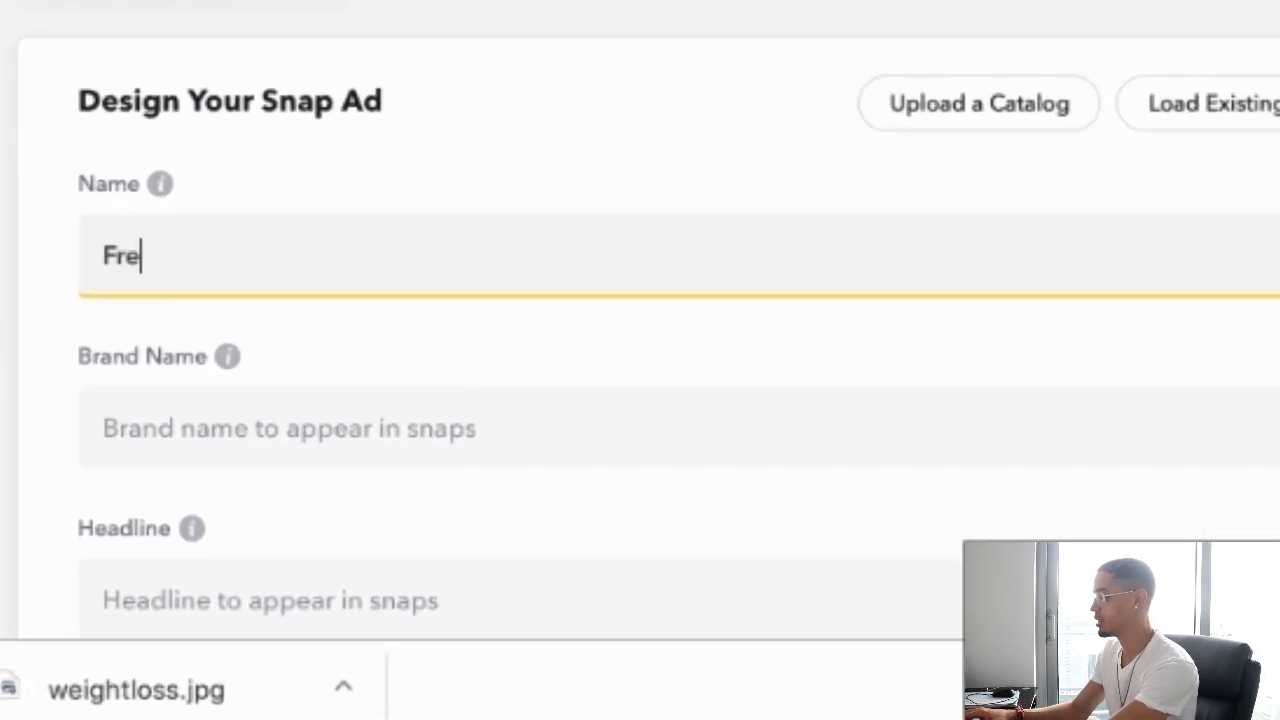
{"action": "type", "text": "e Report"}
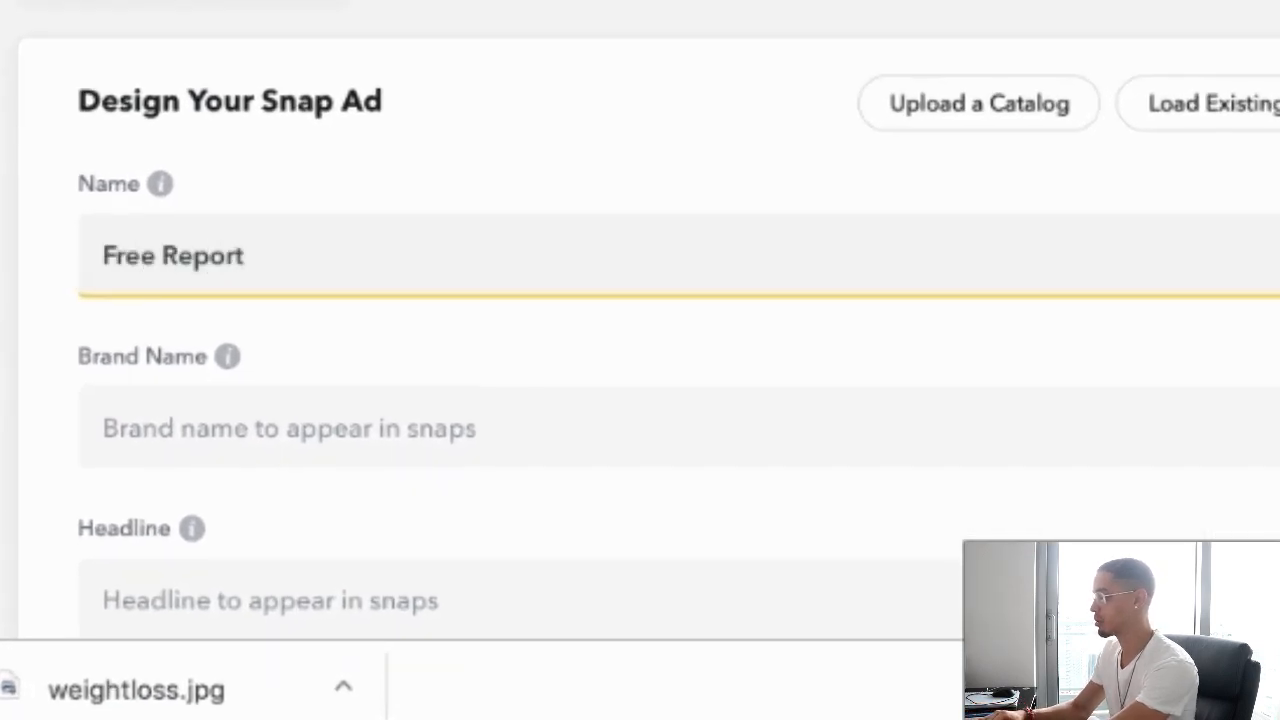
{"action": "left_click", "coordinate": [164, 257]}
{"action": "type", "text": "Weightloss"}
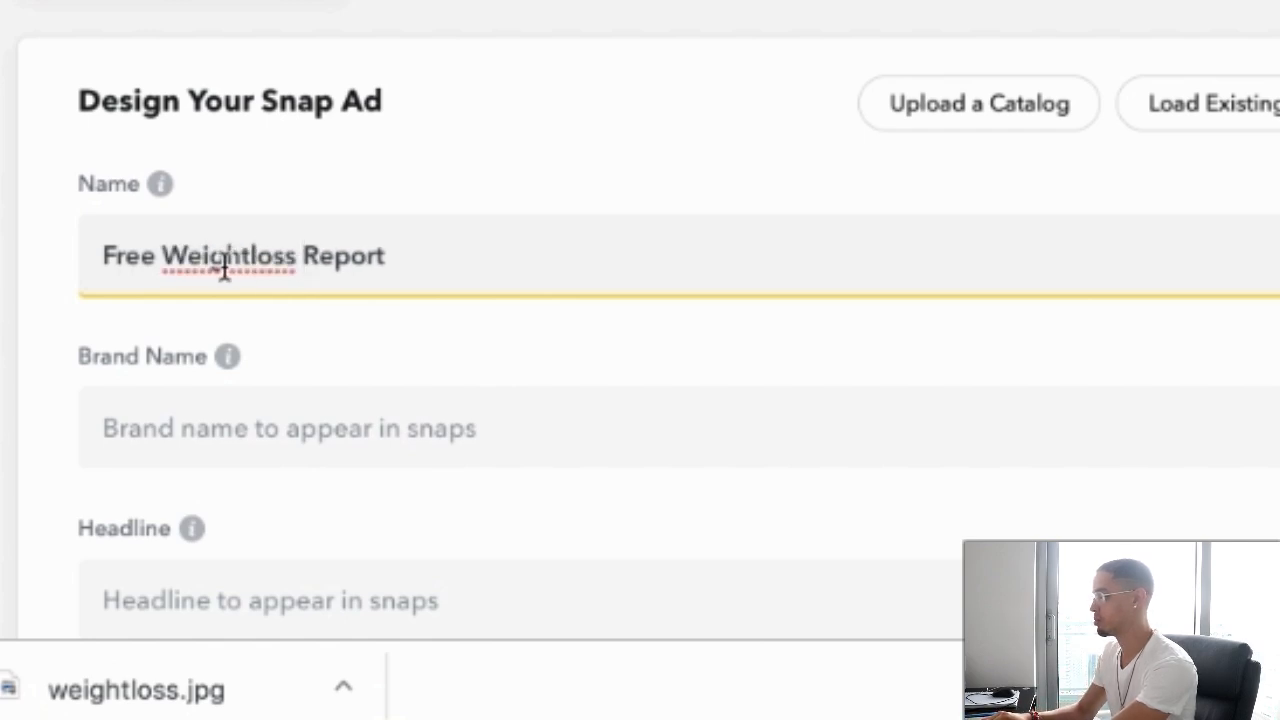
{"action": "left_click", "coordinate": [250, 256]}
{"action": "left_click", "coordinate": [265, 256]}
{"action": "key", "text": "BackSpace"}
{"action": "type", "text": "L"}
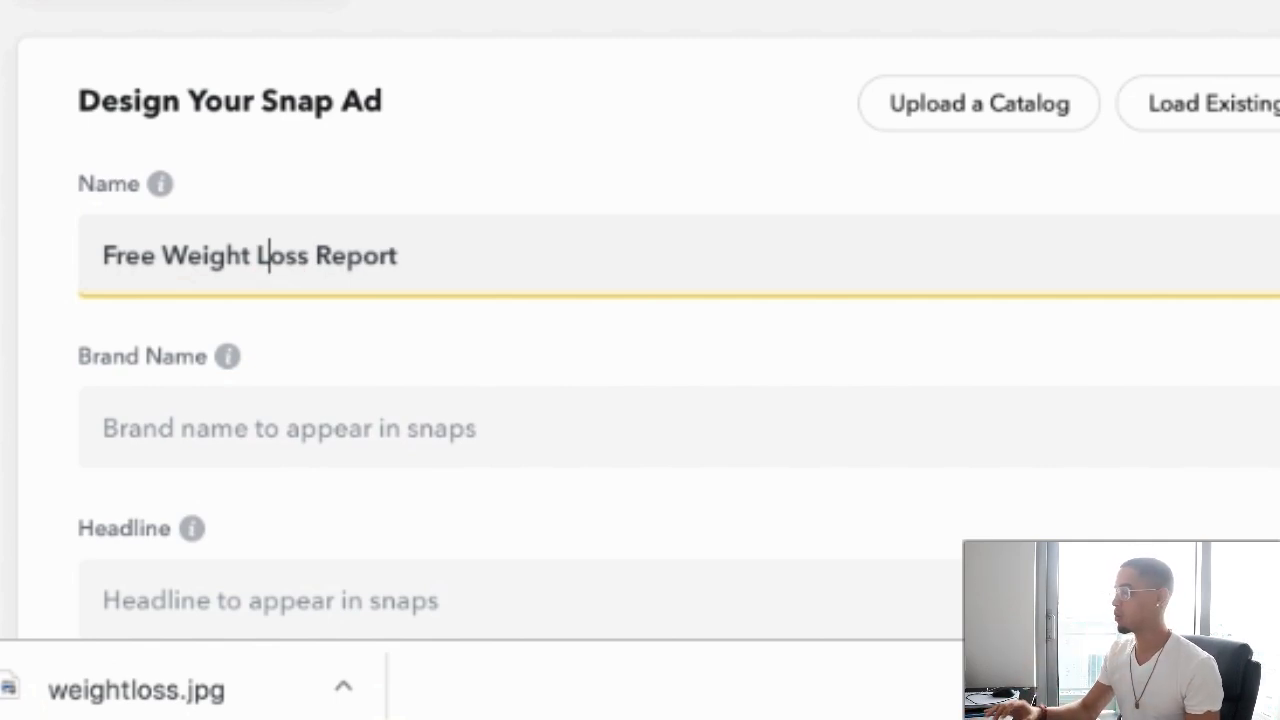
Set the ad's brand name to 'Healthy Unicorn'
{"action": "left_click", "coordinate": [229, 443]}
{"action": "scroll", "coordinate": [229, 443], "scroll_direction": "down", "scroll_amount": 2}
{"action": "left_click", "coordinate": [211, 325]}
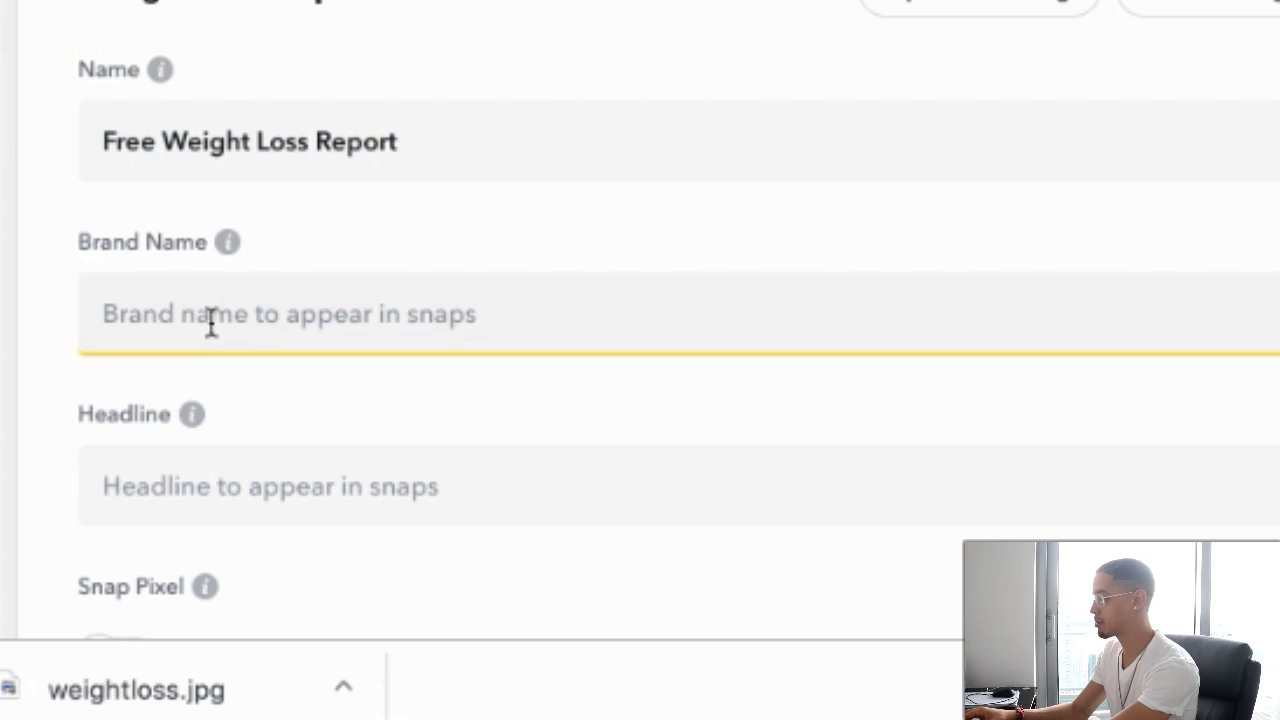
{"action": "type", "text": "Healthy Unicor"}
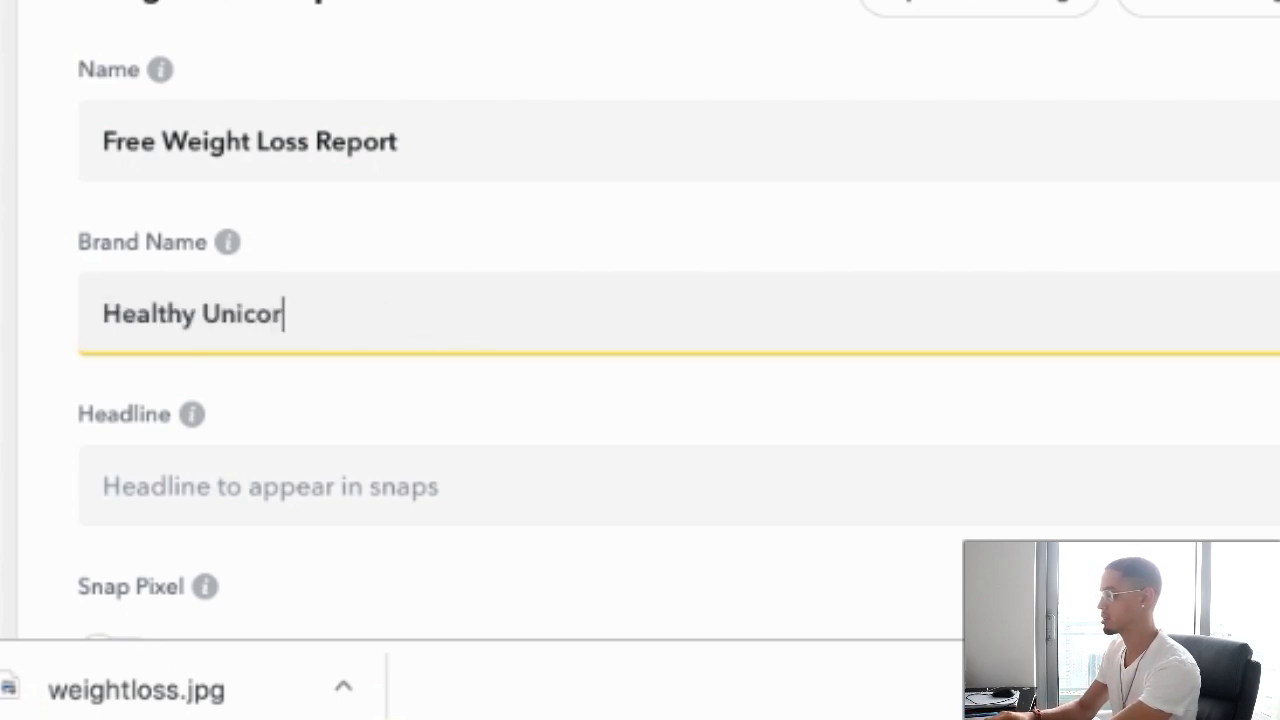
{"action": "type", "text": "n"}
{"action": "scroll", "coordinate": [386, 391], "scroll_direction": "down", "scroll_amount": 3}
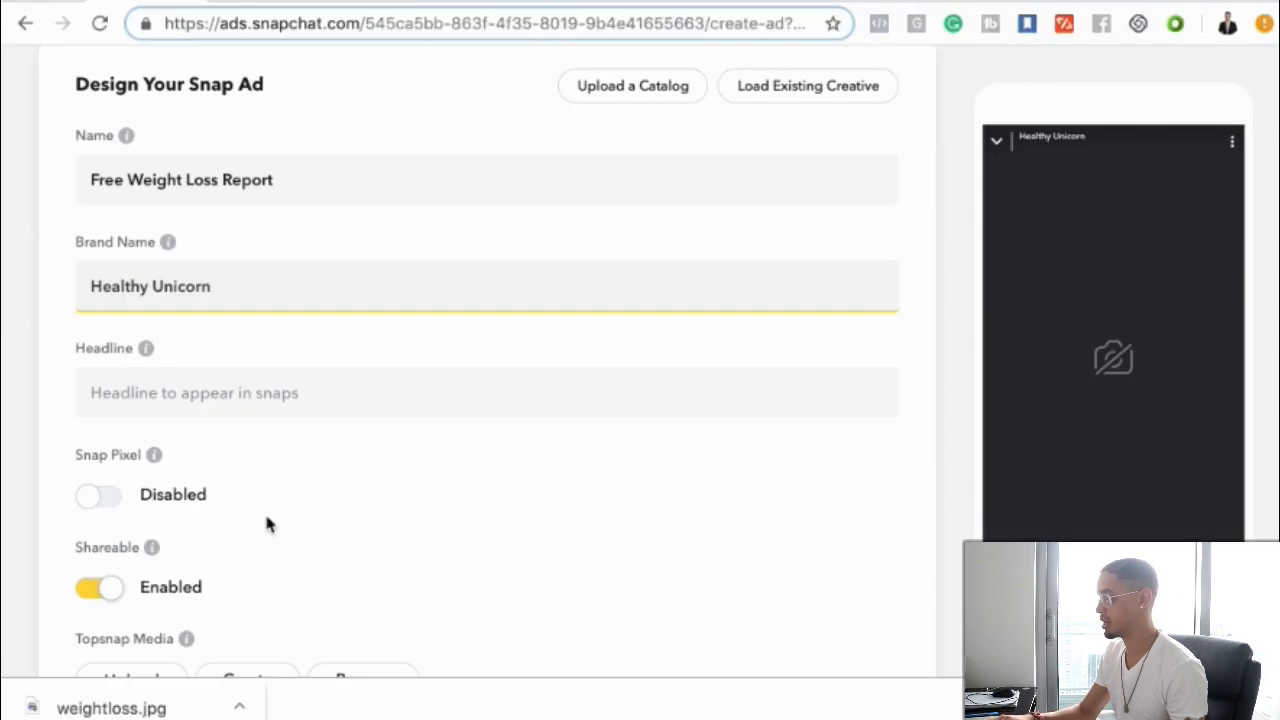
Copy the landing page's main headline and paste it into the ad's Headline field
{"action": "left_click", "coordinate": [186, 393]}
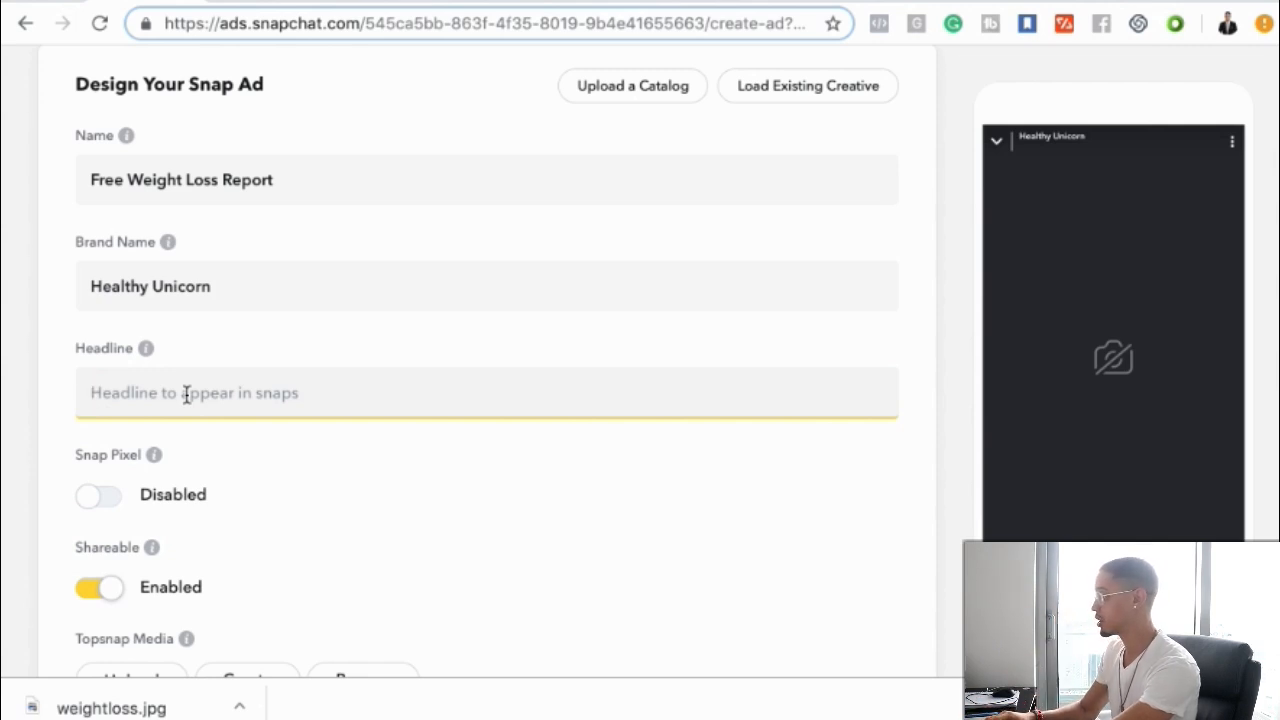
{"action": "left_click", "coordinate": [898, 6]}
{"action": "left_click_drag", "start_coordinate": [302, 240], "coordinate": [778, 454]}
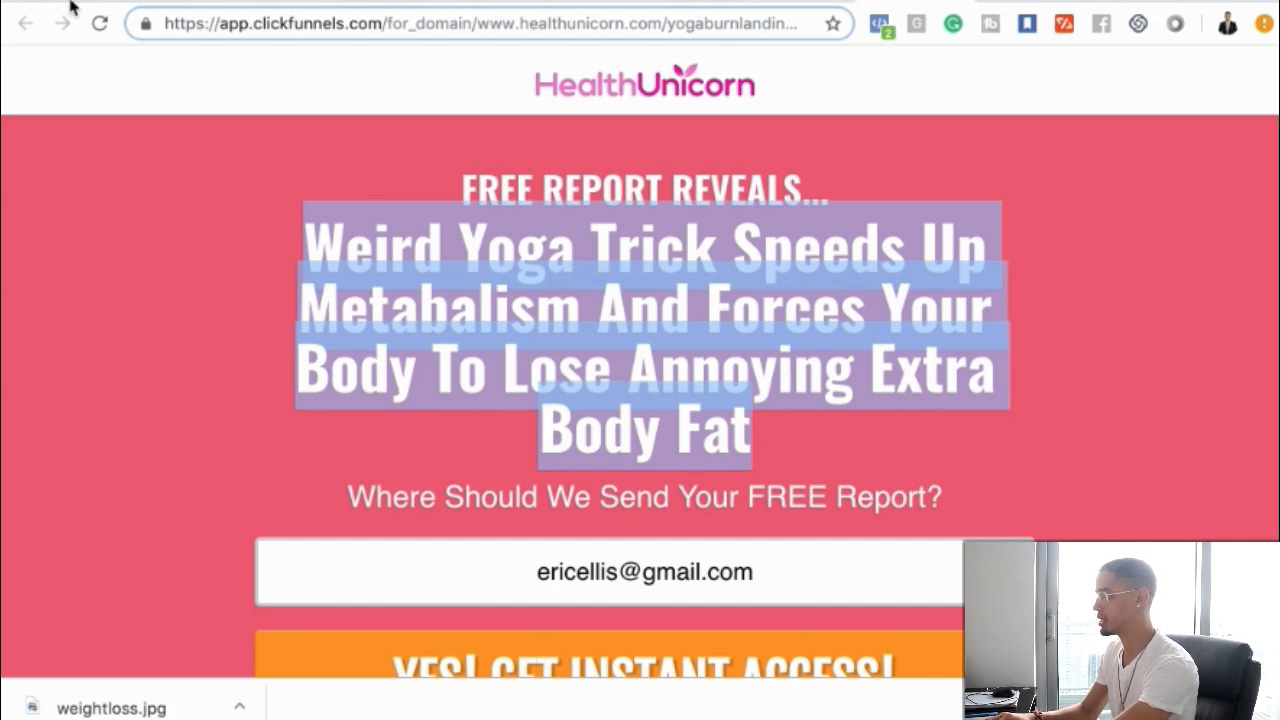
{"action": "left_click", "coordinate": [112, 5]}
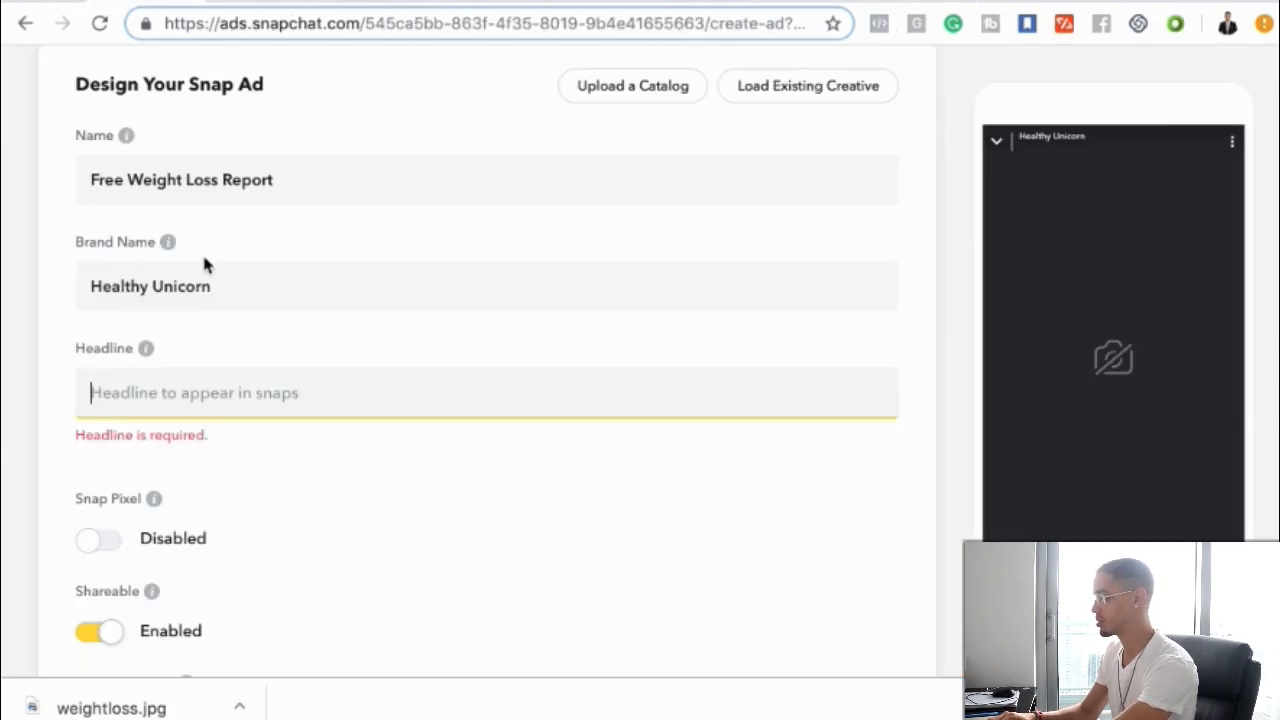
{"action": "left_click", "coordinate": [146, 397]}
{"action": "type", "text": "Weird Yoga Trick Speeds Up Metabal"}
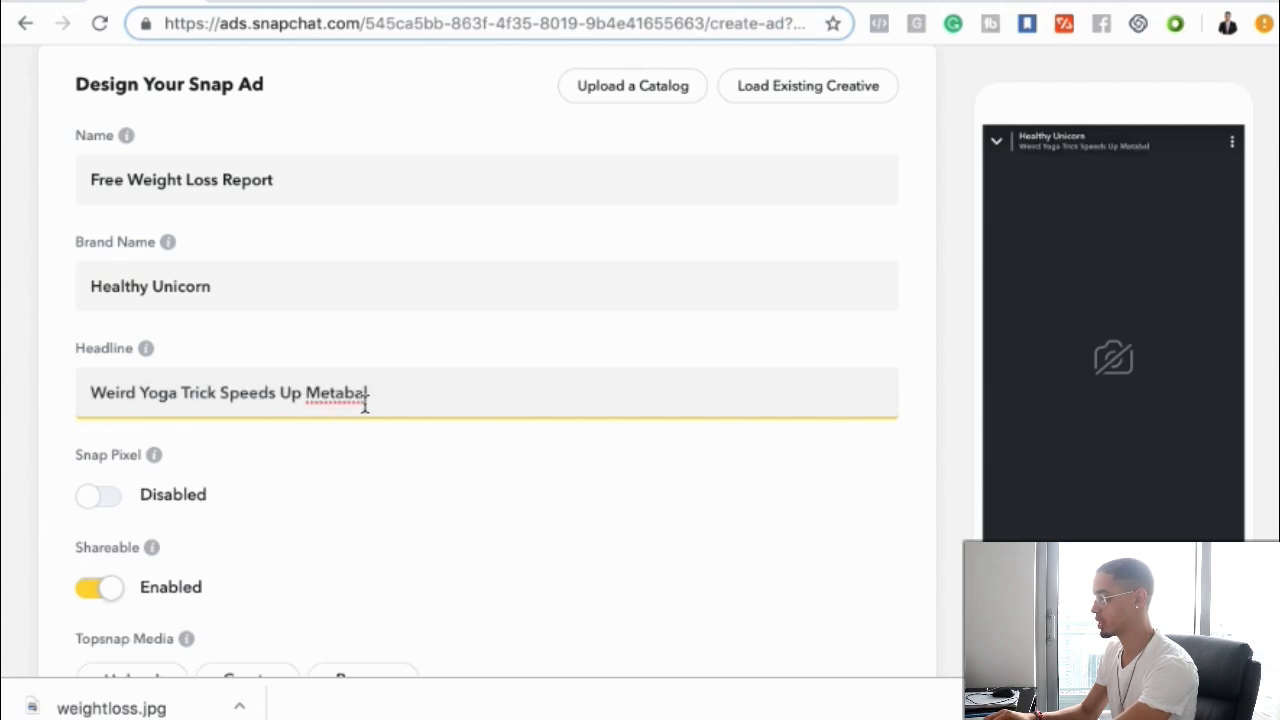
Shorten the headline to 'Weird Yoga Trick Sheds Extra Fat'
{"action": "left_click_drag", "start_coordinate": [370, 395], "coordinate": [310, 393]}
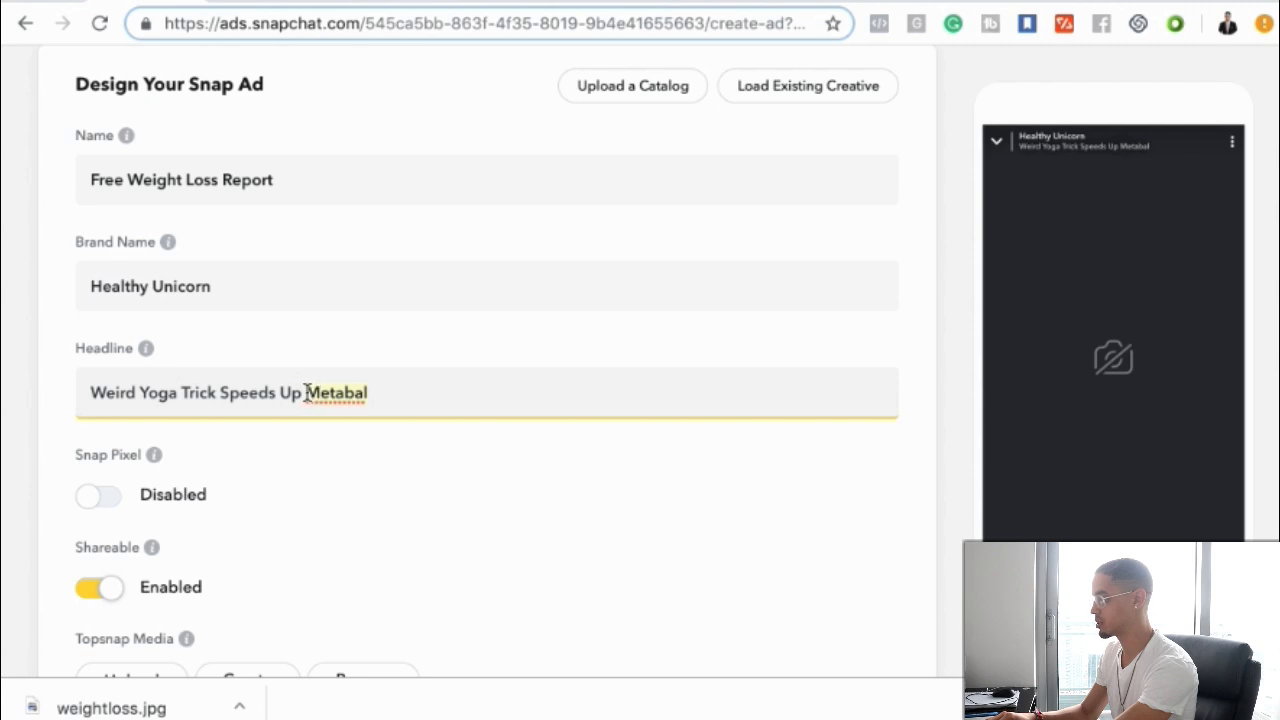
{"action": "left_click_drag", "start_coordinate": [305, 392], "coordinate": [220, 392]}
{"action": "type", "text": "Sheds E"}
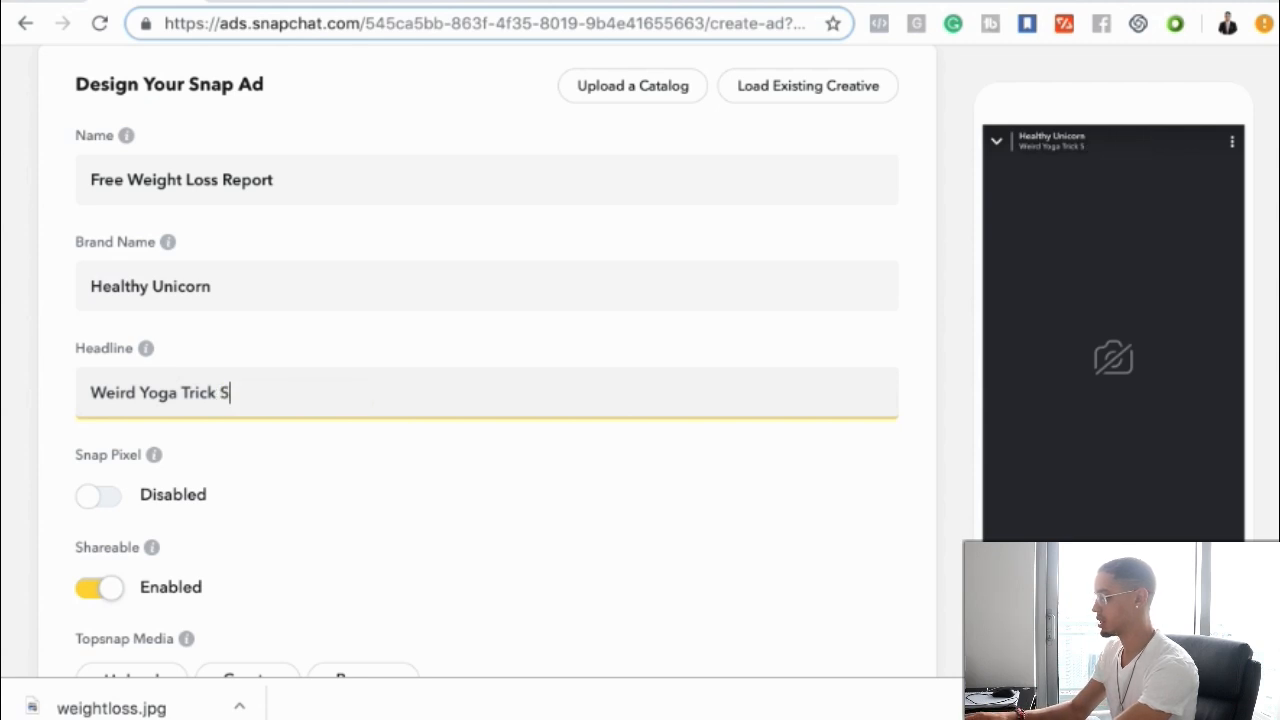
{"action": "type", "text": "xtra Fas"}
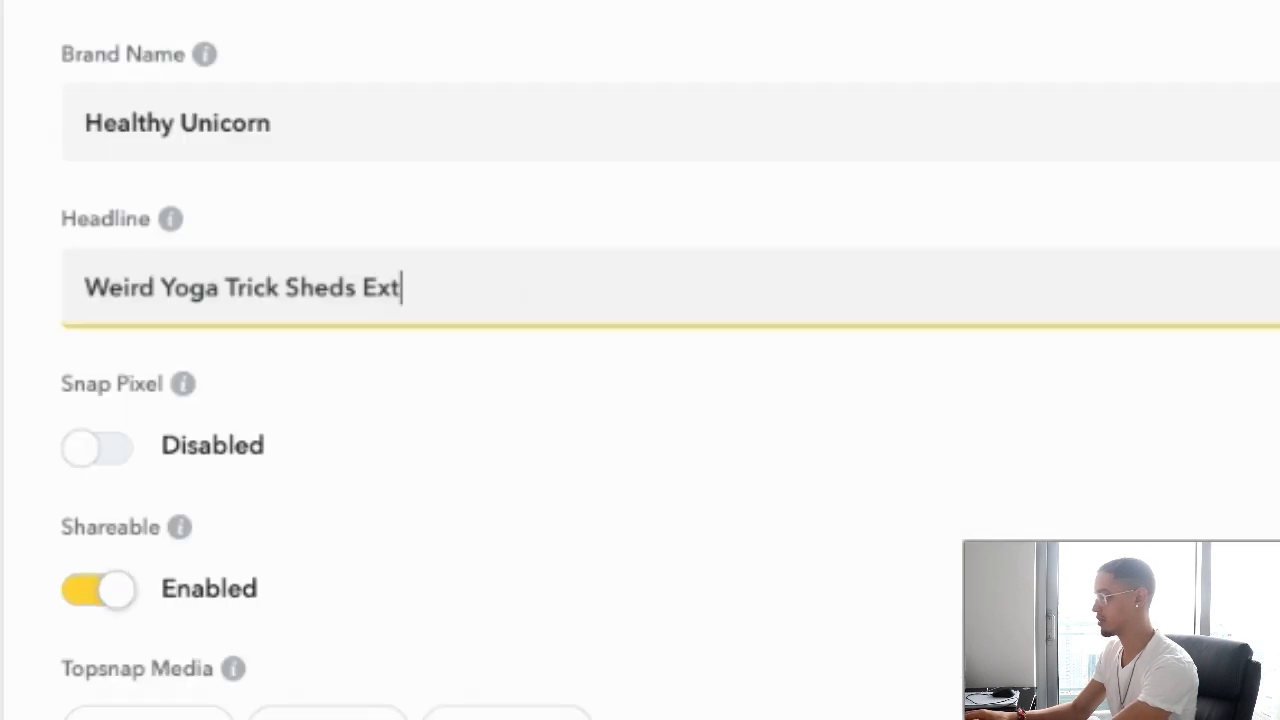
{"action": "type", "text": "=t"}
{"action": "key", "text": "BackSpace"}
{"action": "key", "text": "BackSpace"}
{"action": "key", "text": "BackSpace"}
{"action": "type", "text": "t"}
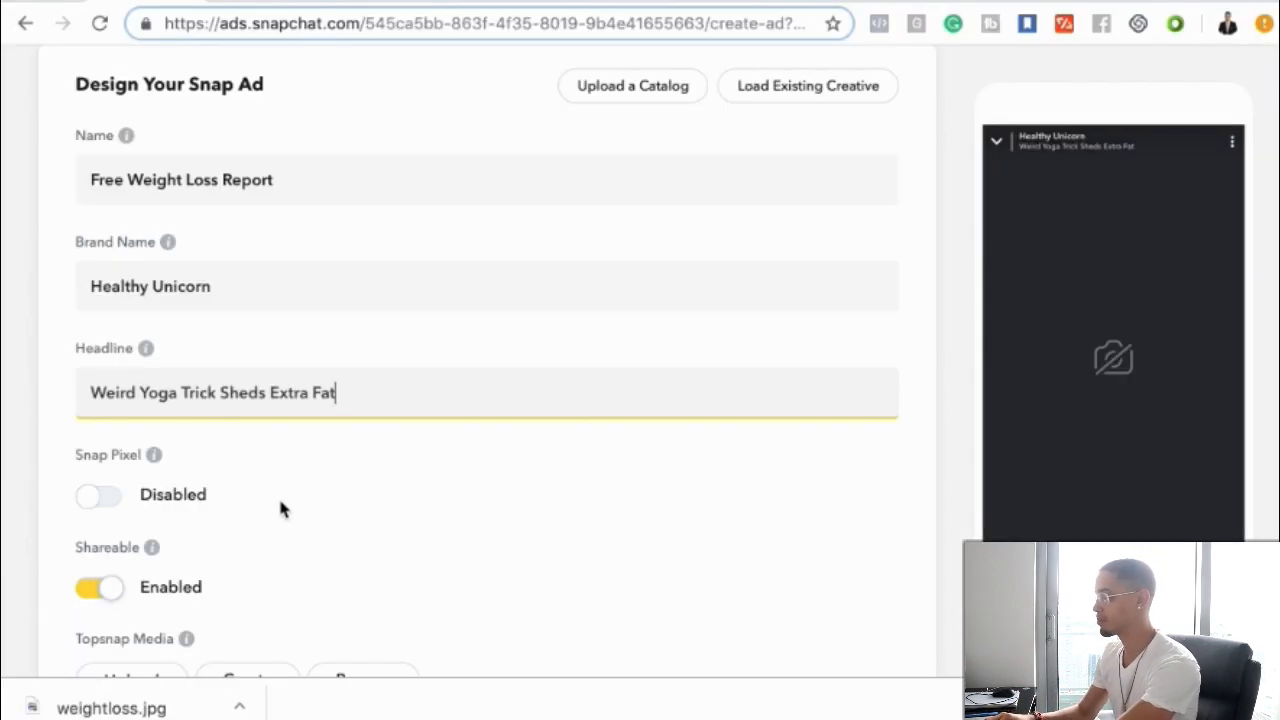
Browse the Topsnap Media design templates and close the gallery without choosing one
{"action": "scroll", "coordinate": [280, 509], "scroll_direction": "down", "scroll_amount": 2}
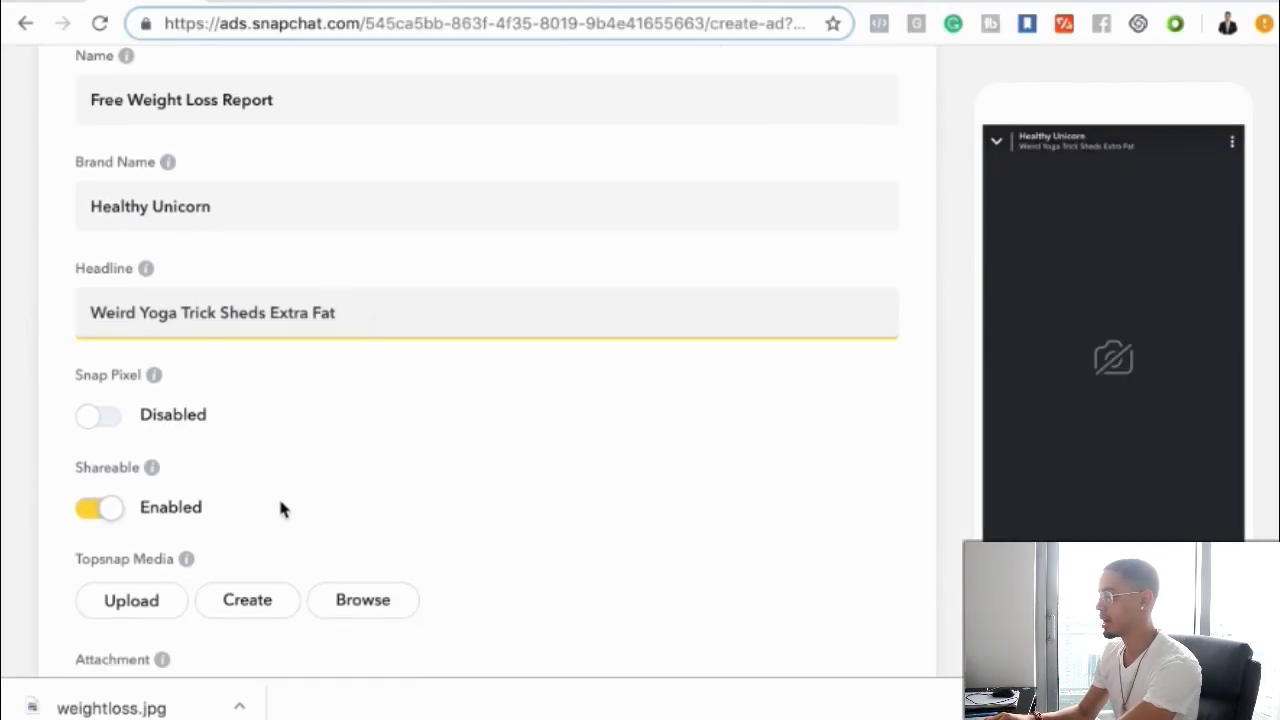
{"action": "scroll", "coordinate": [280, 509], "scroll_direction": "down", "scroll_amount": 5}
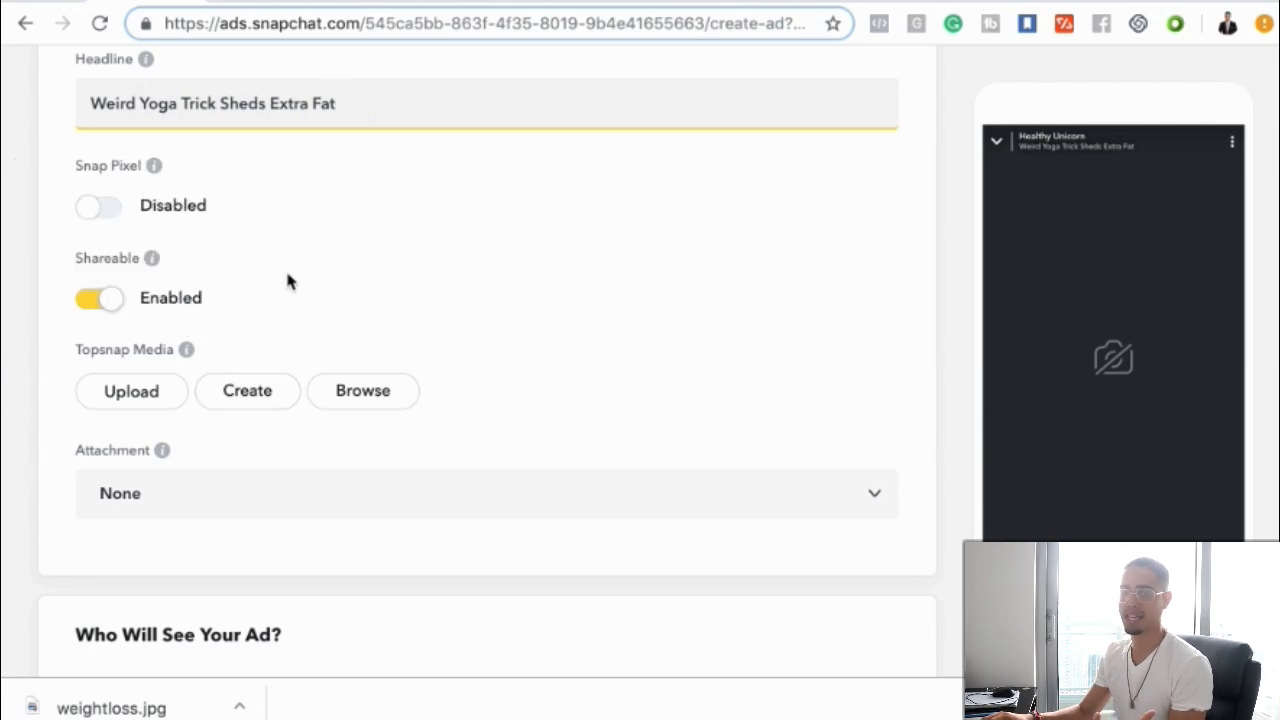
{"action": "scroll", "coordinate": [291, 284], "scroll_direction": "down", "scroll_amount": 1}
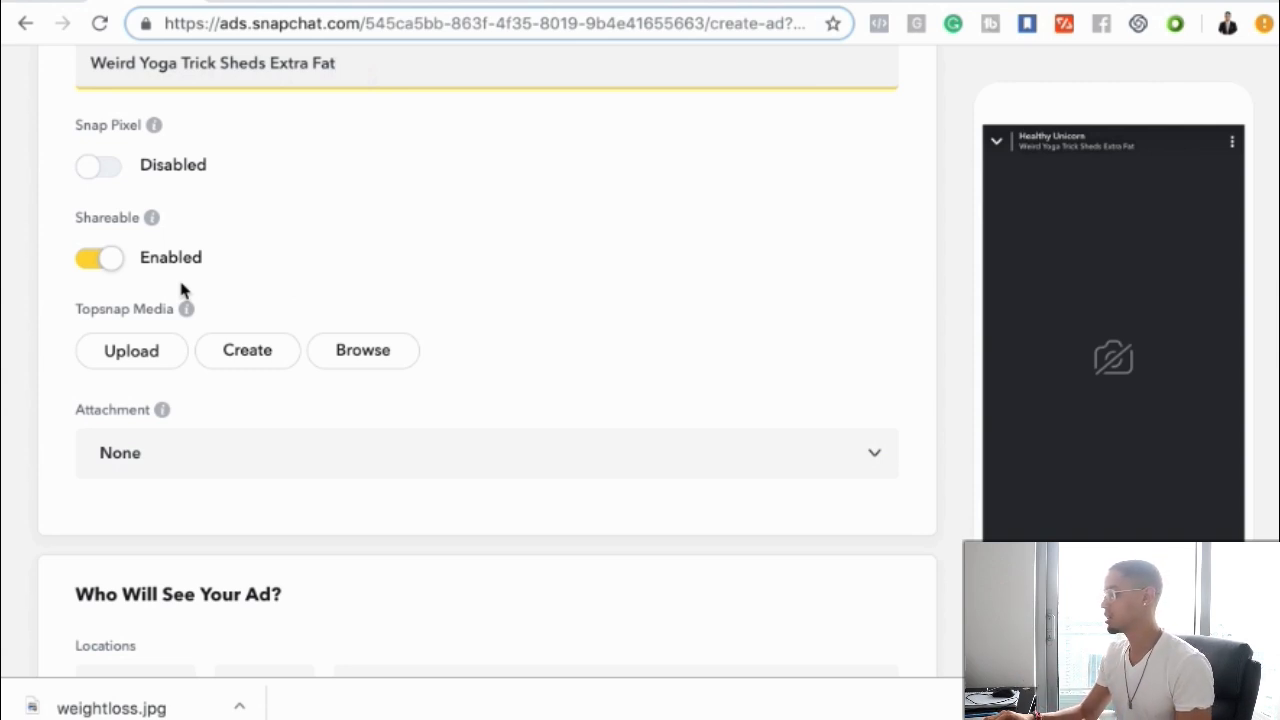
{"action": "scroll", "coordinate": [176, 369], "scroll_direction": "down", "scroll_amount": 1}
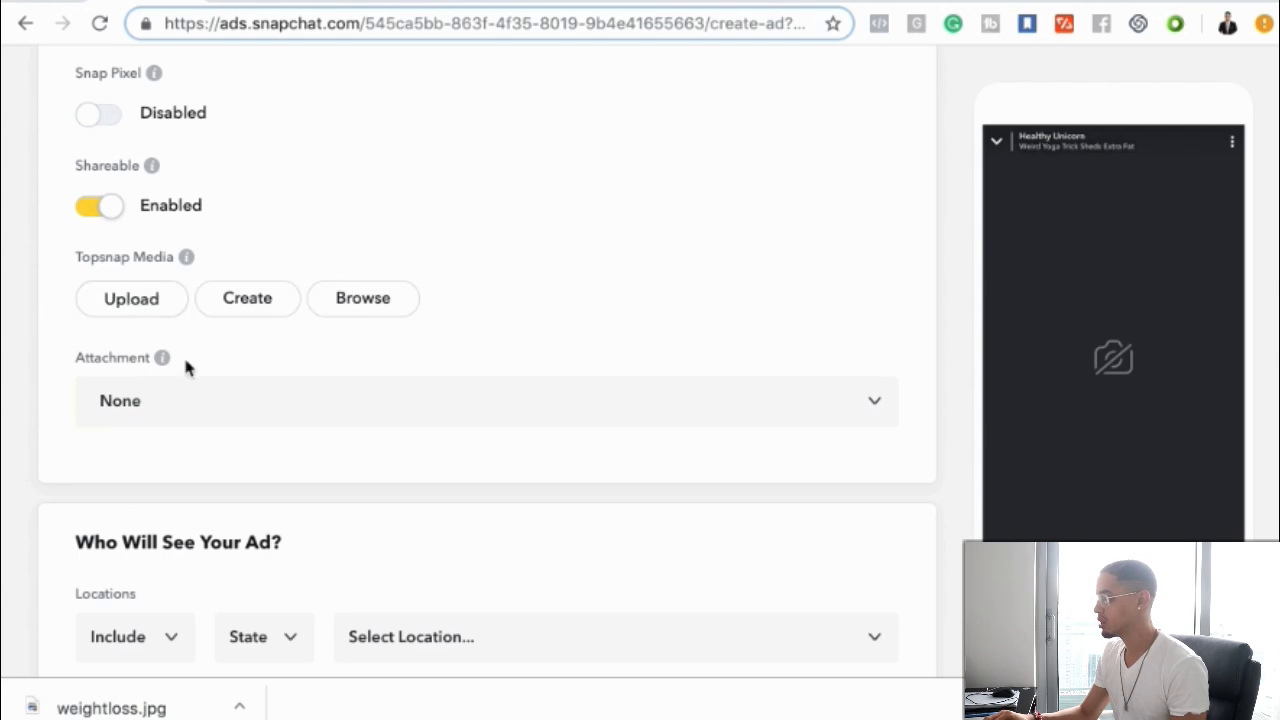
{"action": "scroll", "coordinate": [273, 435], "scroll_direction": "down", "scroll_amount": 1}
{"action": "scroll", "coordinate": [273, 435], "scroll_direction": "up", "scroll_amount": 1}
{"action": "scroll", "coordinate": [273, 436], "scroll_direction": "up", "scroll_amount": 1}
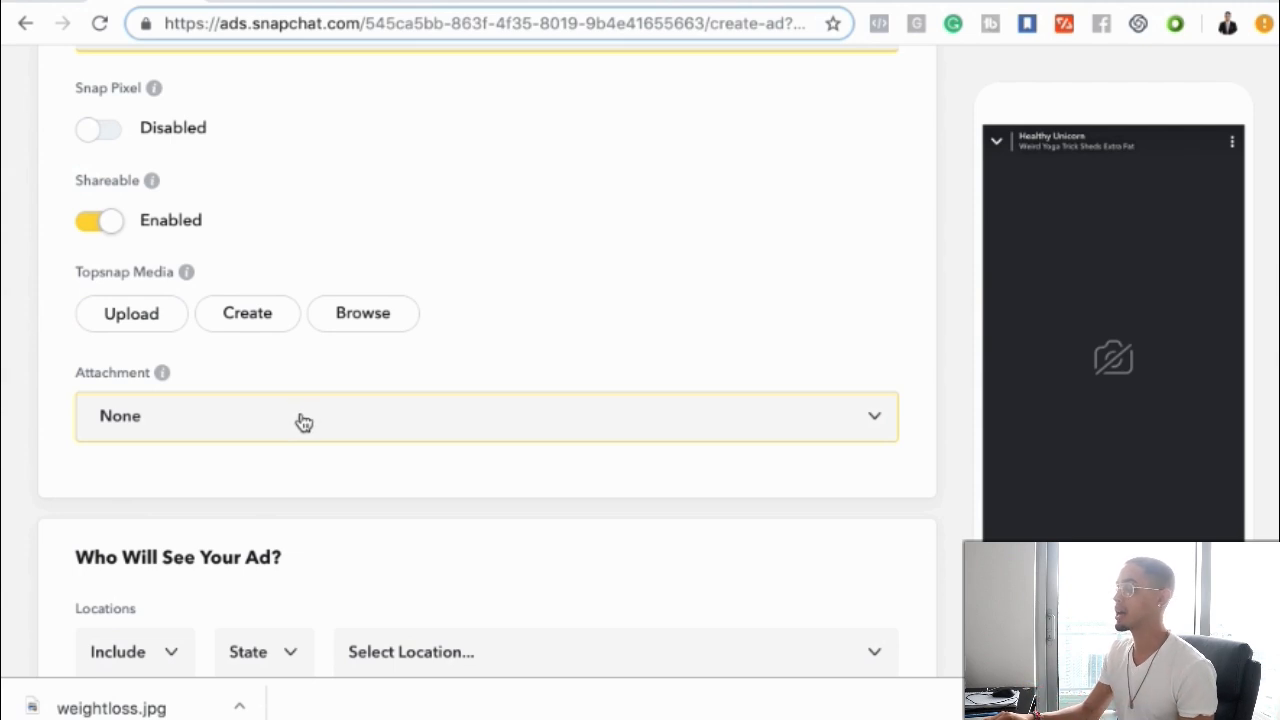
{"action": "left_click", "coordinate": [248, 327]}
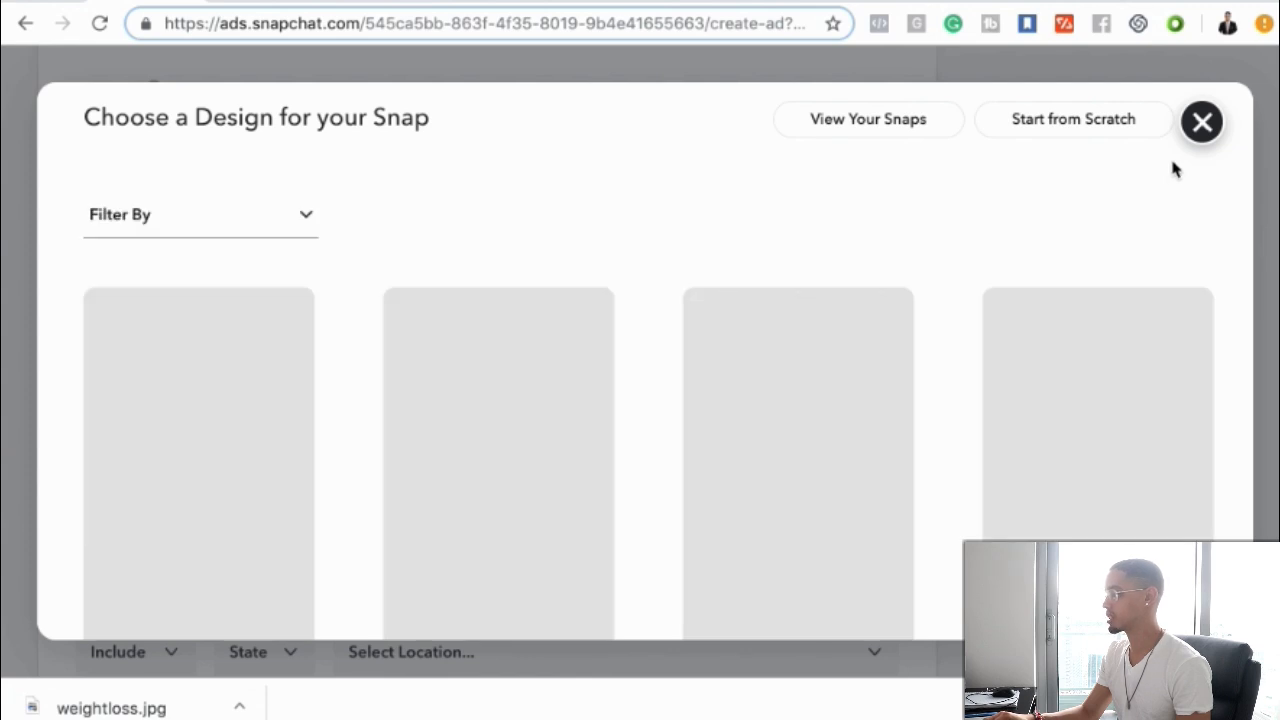
{"action": "scroll", "coordinate": [1097, 320], "scroll_direction": "down", "scroll_amount": 4}
{"action": "scroll", "coordinate": [1097, 320], "scroll_direction": "up", "scroll_amount": 4}
{"action": "left_click", "coordinate": [1203, 130]}
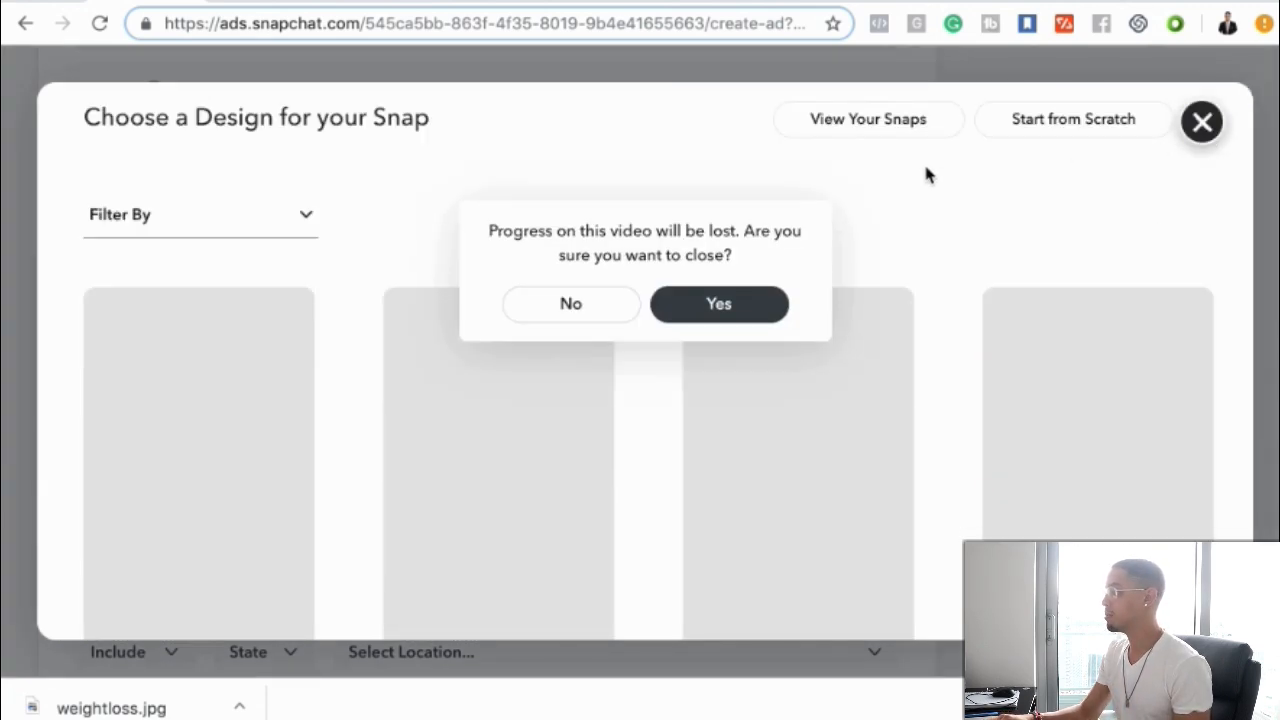
{"action": "left_click", "coordinate": [688, 316]}
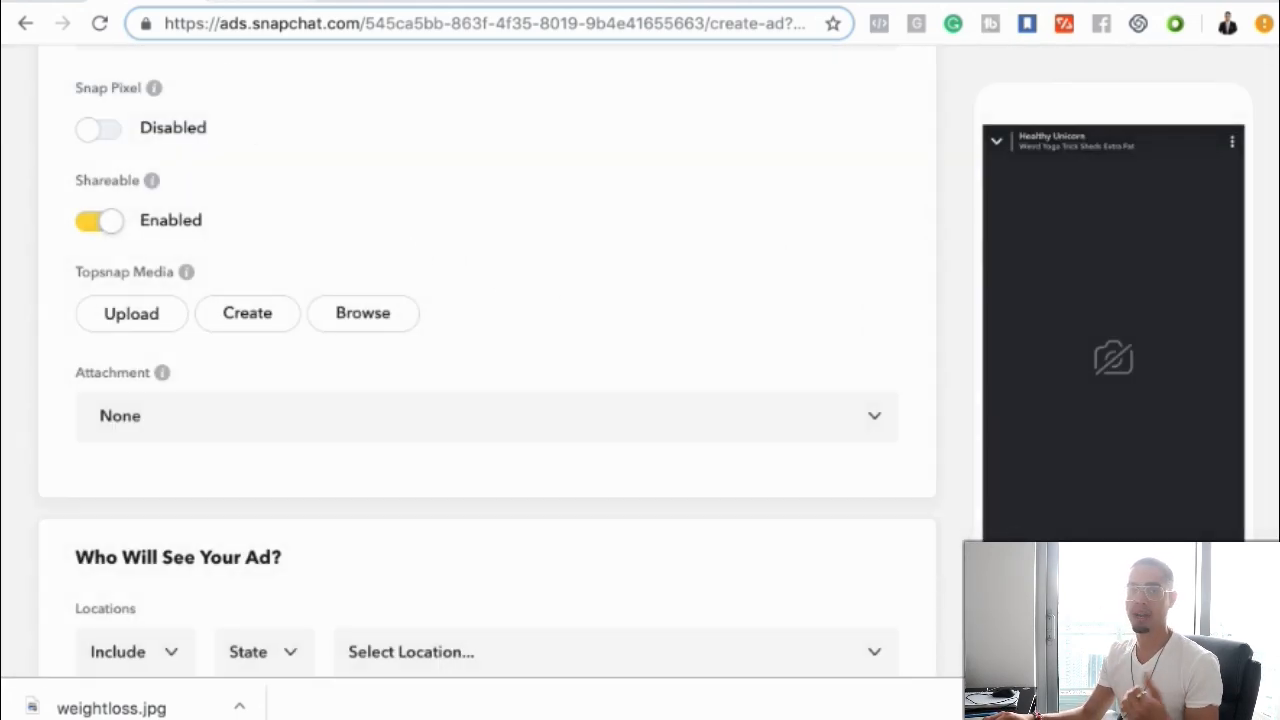
Browse the Fiverr search results for Snapchat ad creation gigs
{"action": "left_click", "coordinate": [262, 2]}
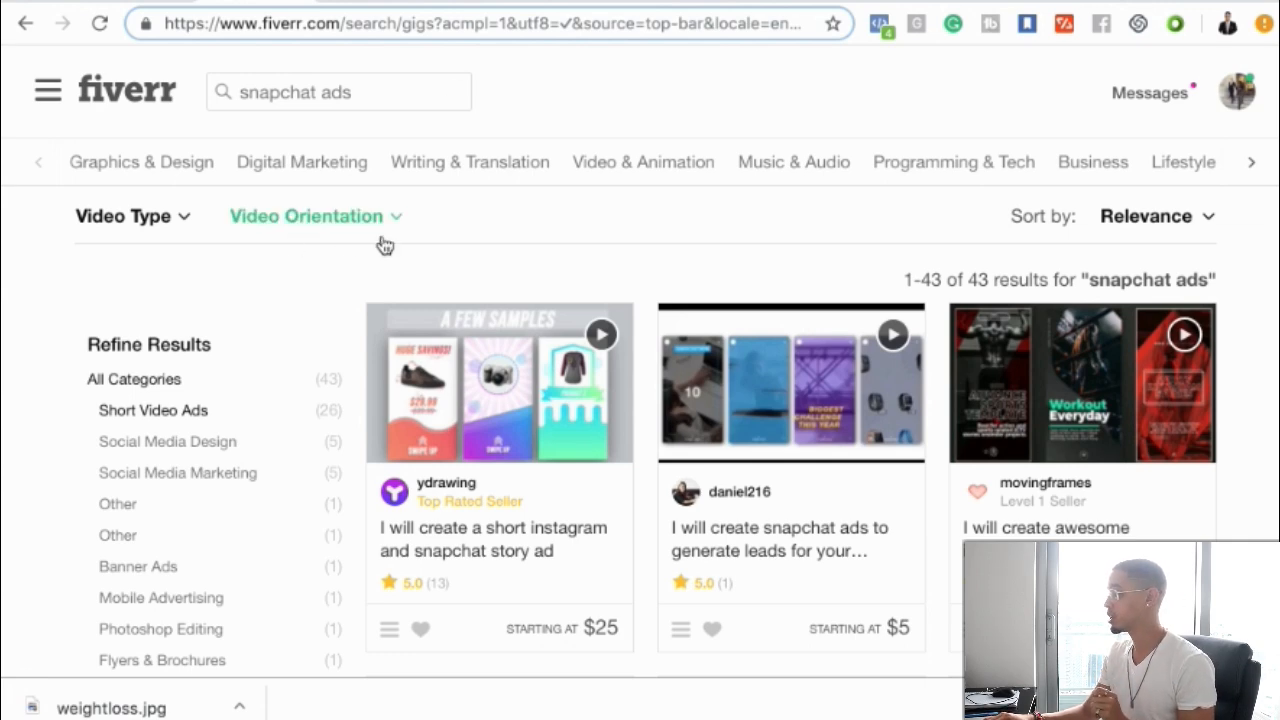
{"action": "scroll", "coordinate": [445, 423], "scroll_direction": "down", "scroll_amount": 1}
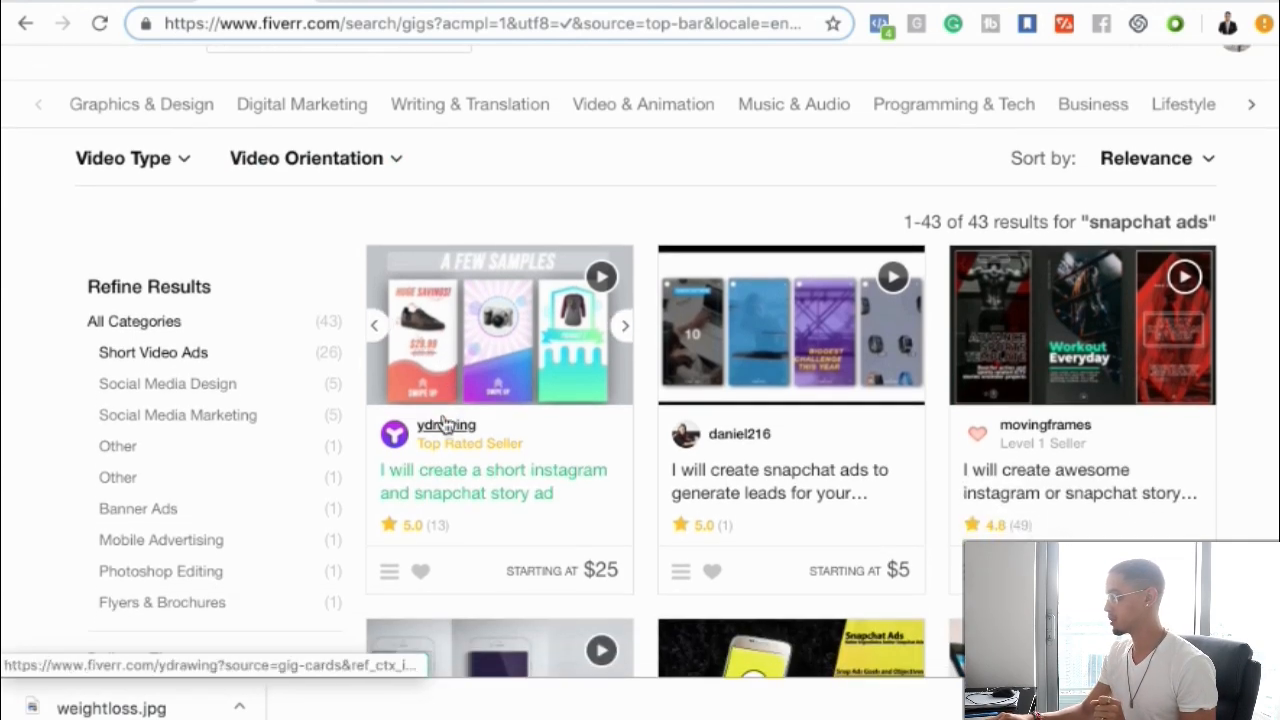
{"action": "scroll", "coordinate": [737, 481], "scroll_direction": "down", "scroll_amount": 2}
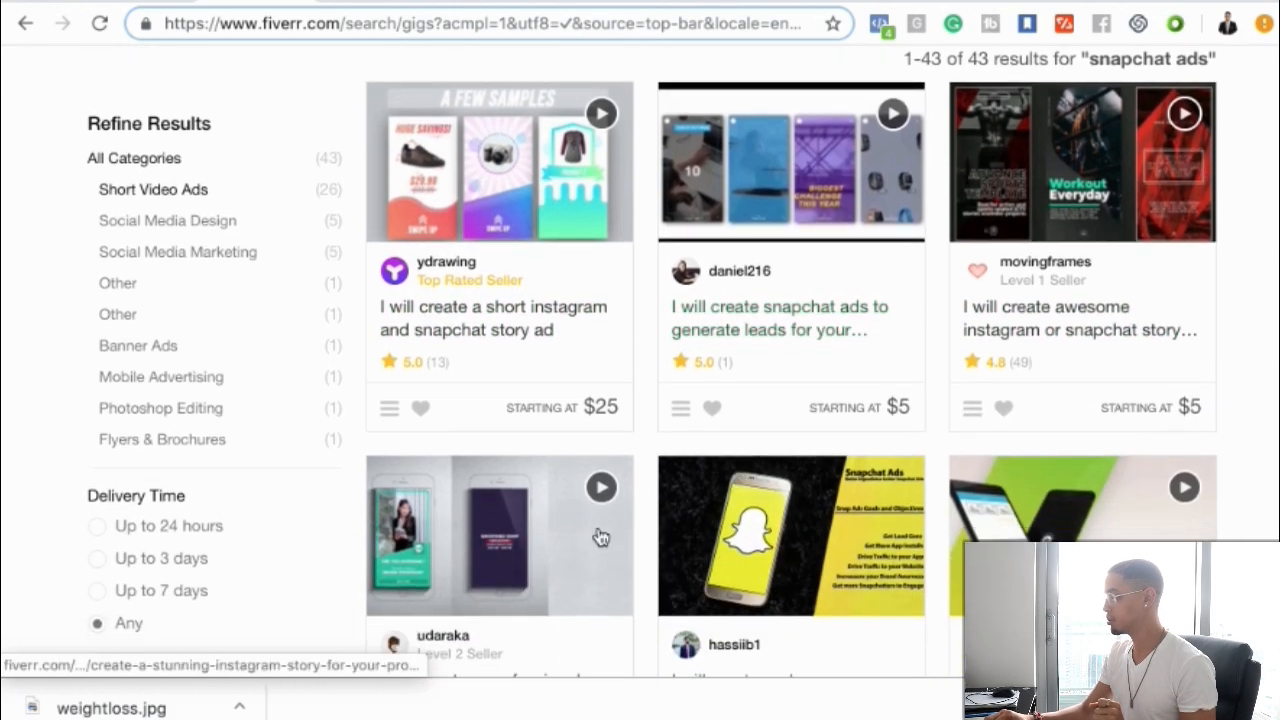
{"action": "scroll", "coordinate": [820, 560], "scroll_direction": "down", "scroll_amount": 4}
{"action": "scroll", "coordinate": [922, 431], "scroll_direction": "up", "scroll_amount": 5}
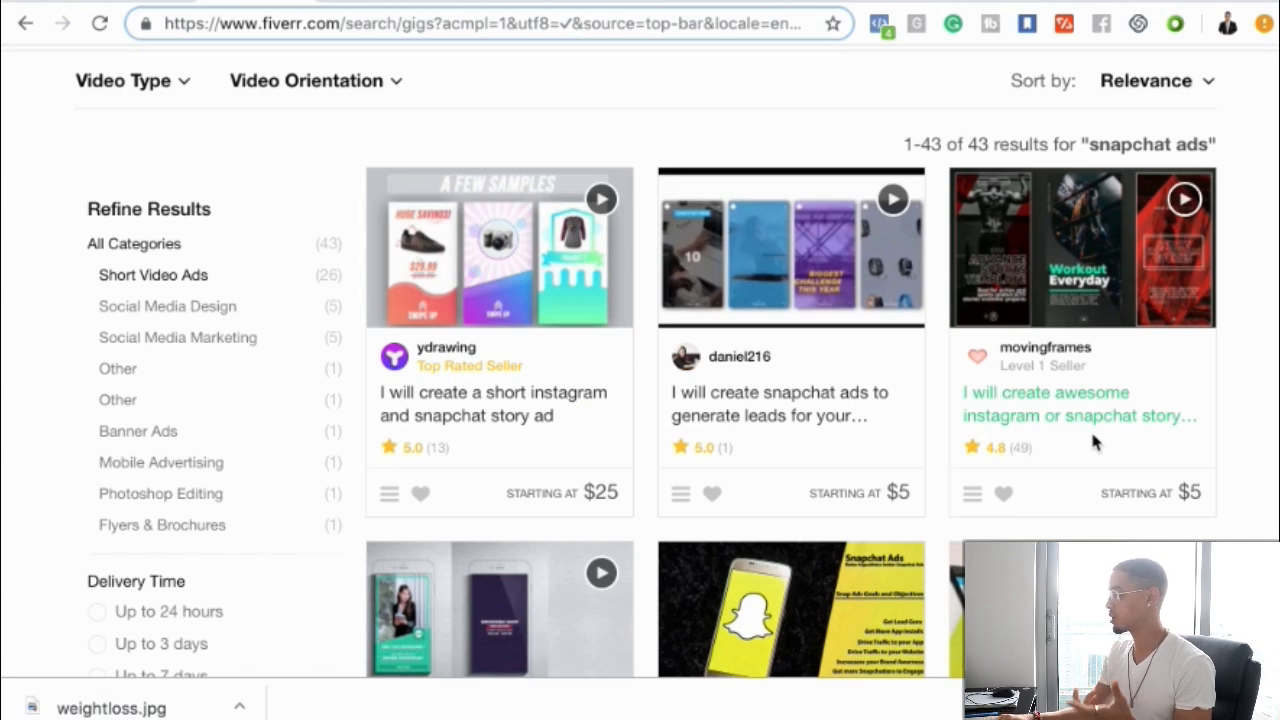
{"action": "scroll", "coordinate": [873, 430], "scroll_direction": "up", "scroll_amount": 3}
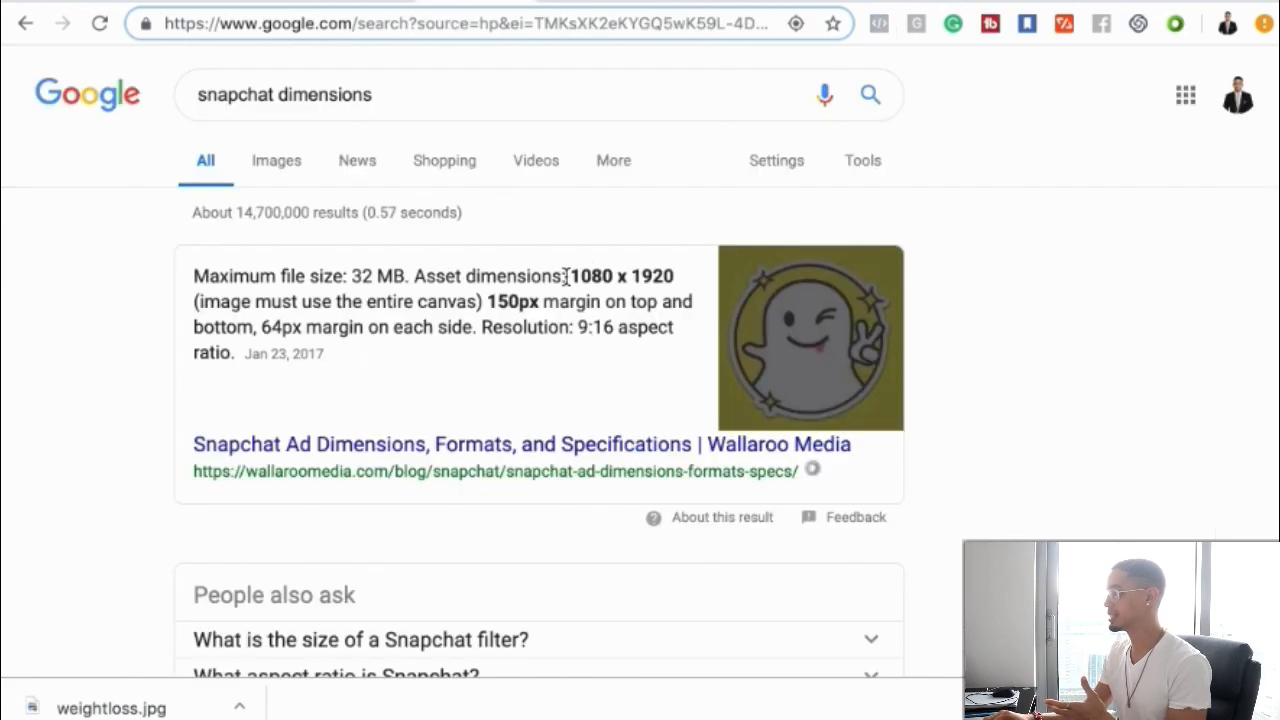
Create a new custom-size design of 1080 by 1920 px
{"action": "key", "text": "alt+Left"}
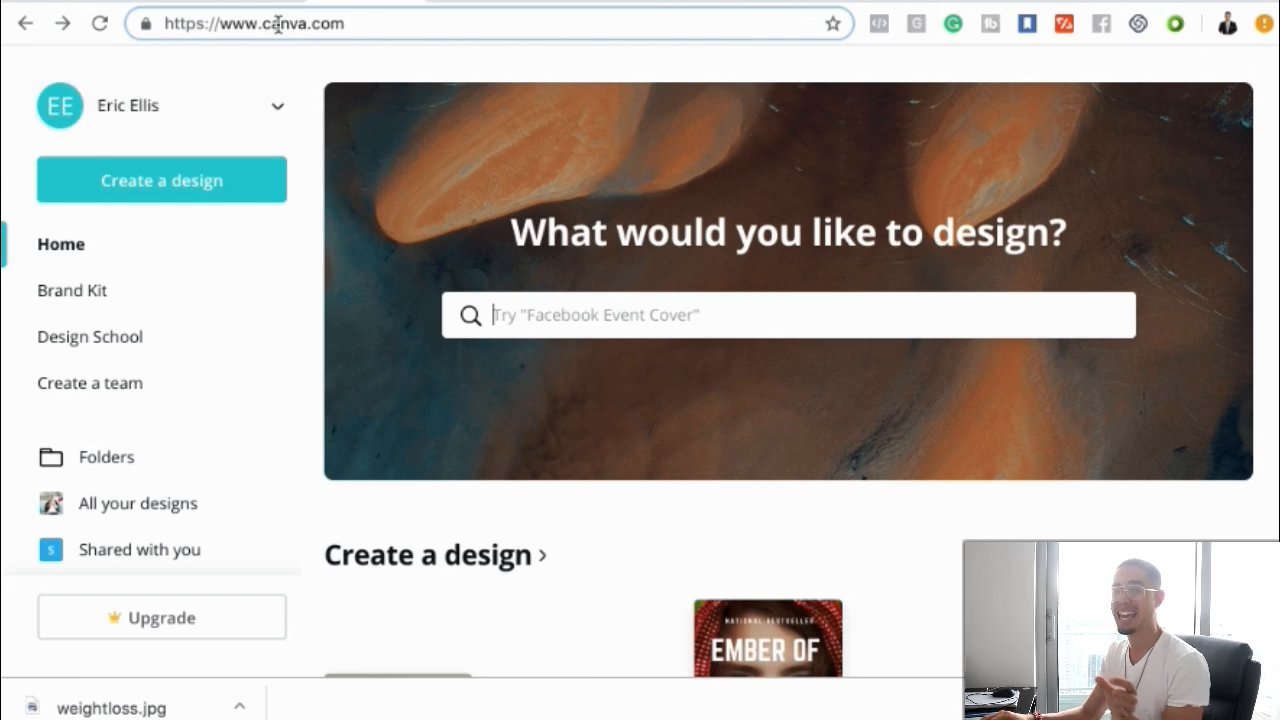
{"action": "left_click", "coordinate": [158, 200]}
{"action": "key", "text": "alt+Right"}
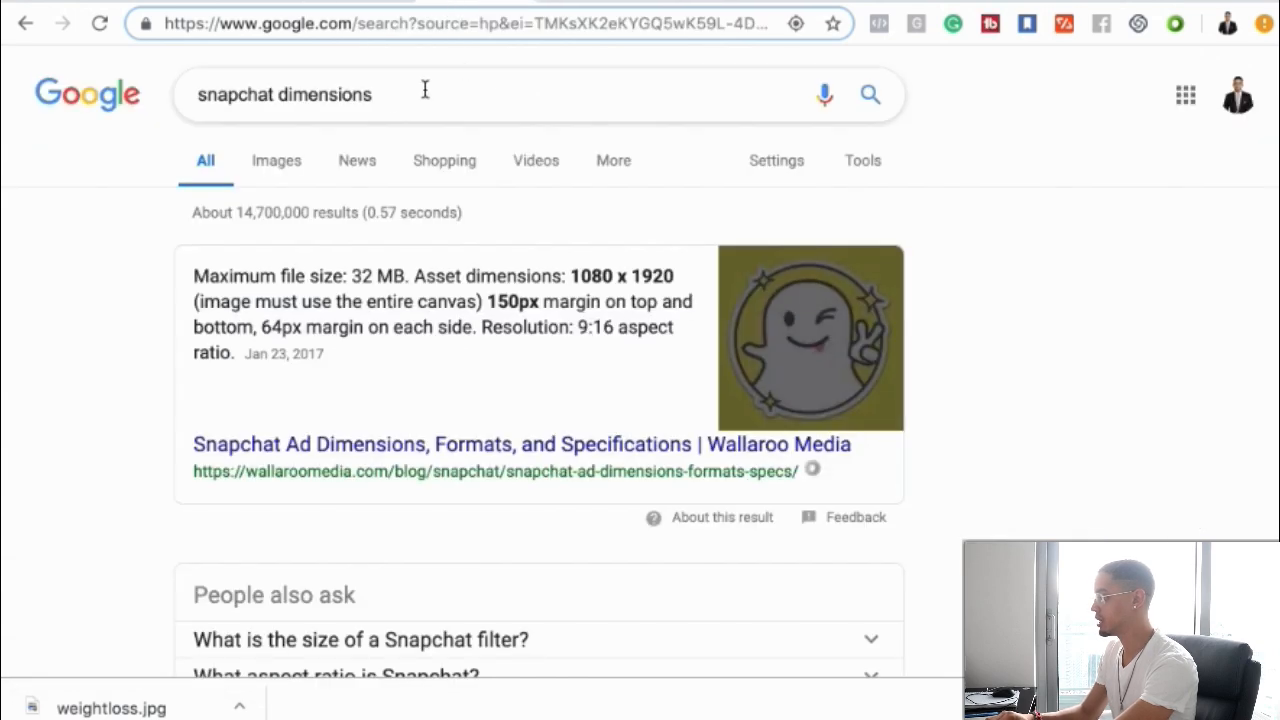
{"action": "left_click", "coordinate": [318, 4]}
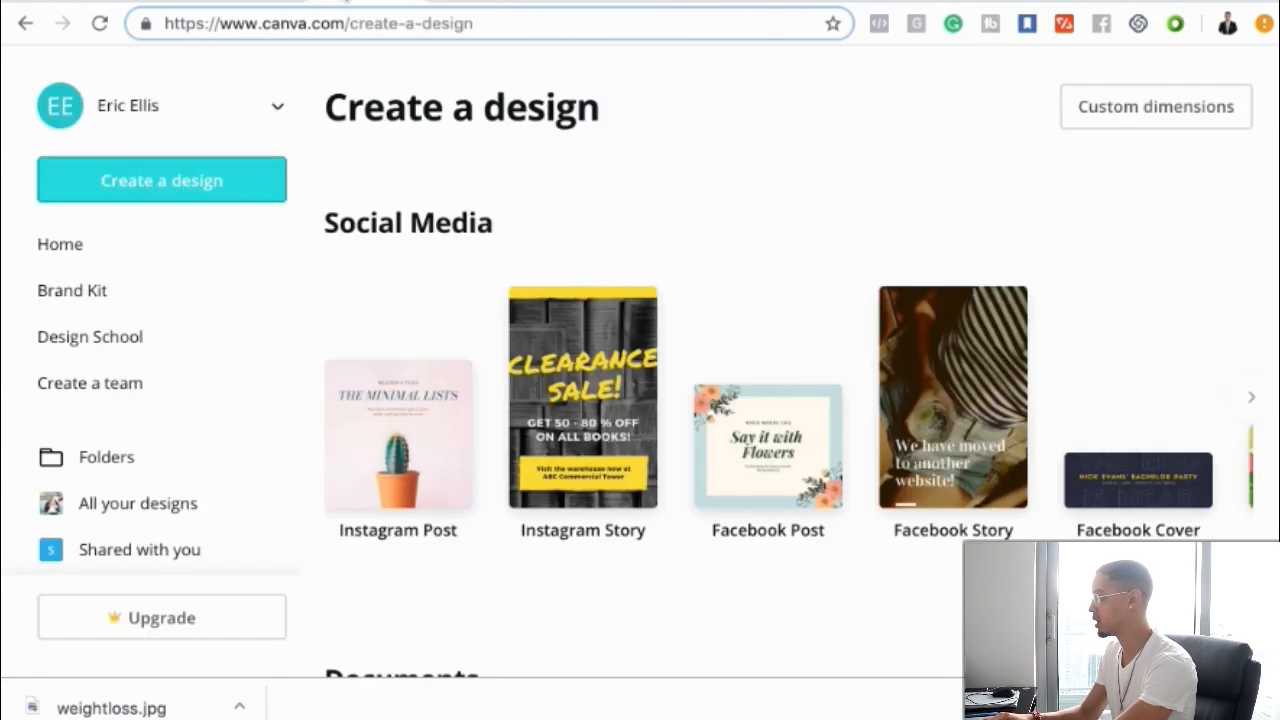
{"action": "left_click", "coordinate": [1108, 113]}
{"action": "type", "text": "1080"}
{"action": "left_click", "coordinate": [1071, 176]}
{"action": "type", "text": "1920"}
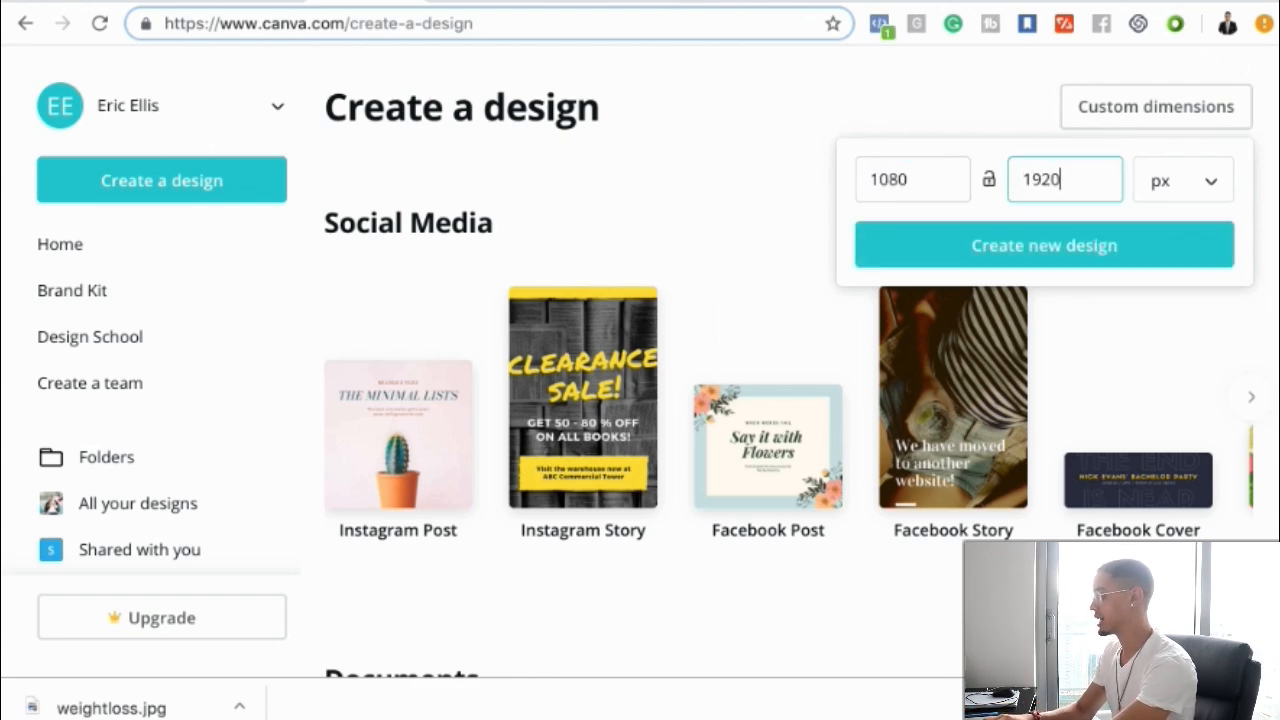
{"action": "left_click", "coordinate": [1060, 246]}
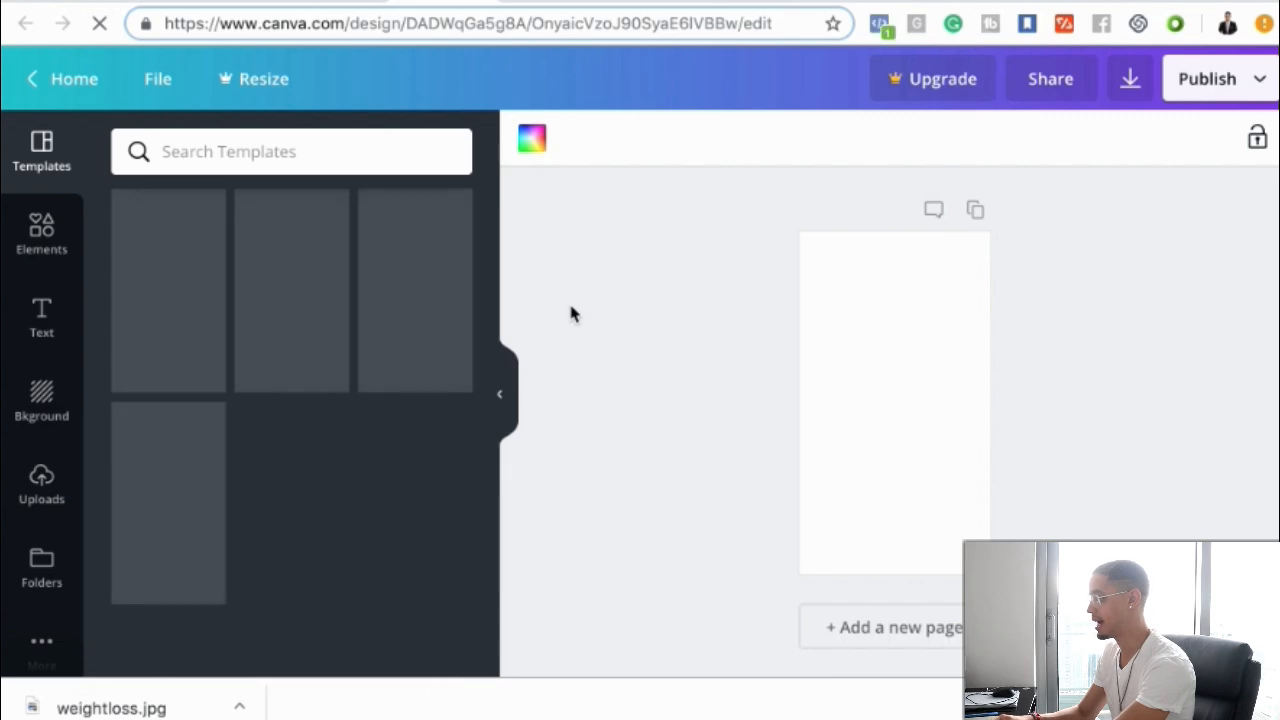
Upload the before-and-after weight-loss illustration image from the Desktop folder
{"action": "left_click", "coordinate": [38, 650]}
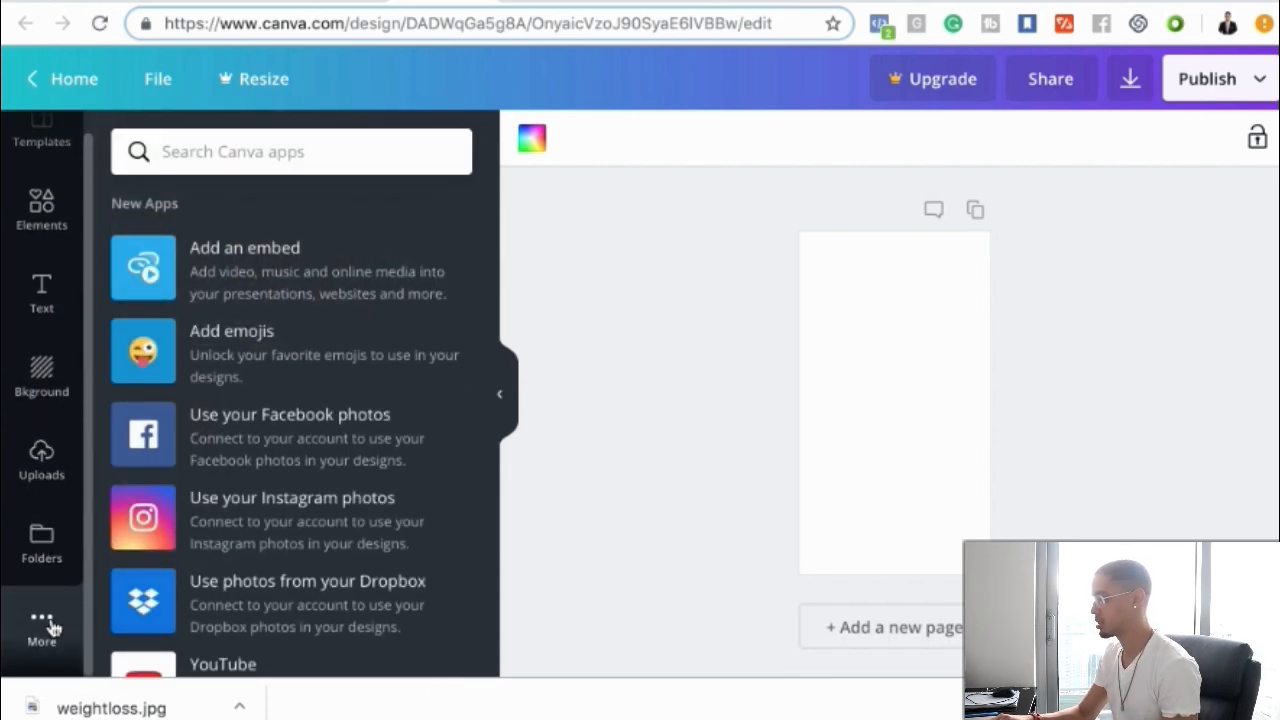
{"action": "left_click", "coordinate": [45, 460]}
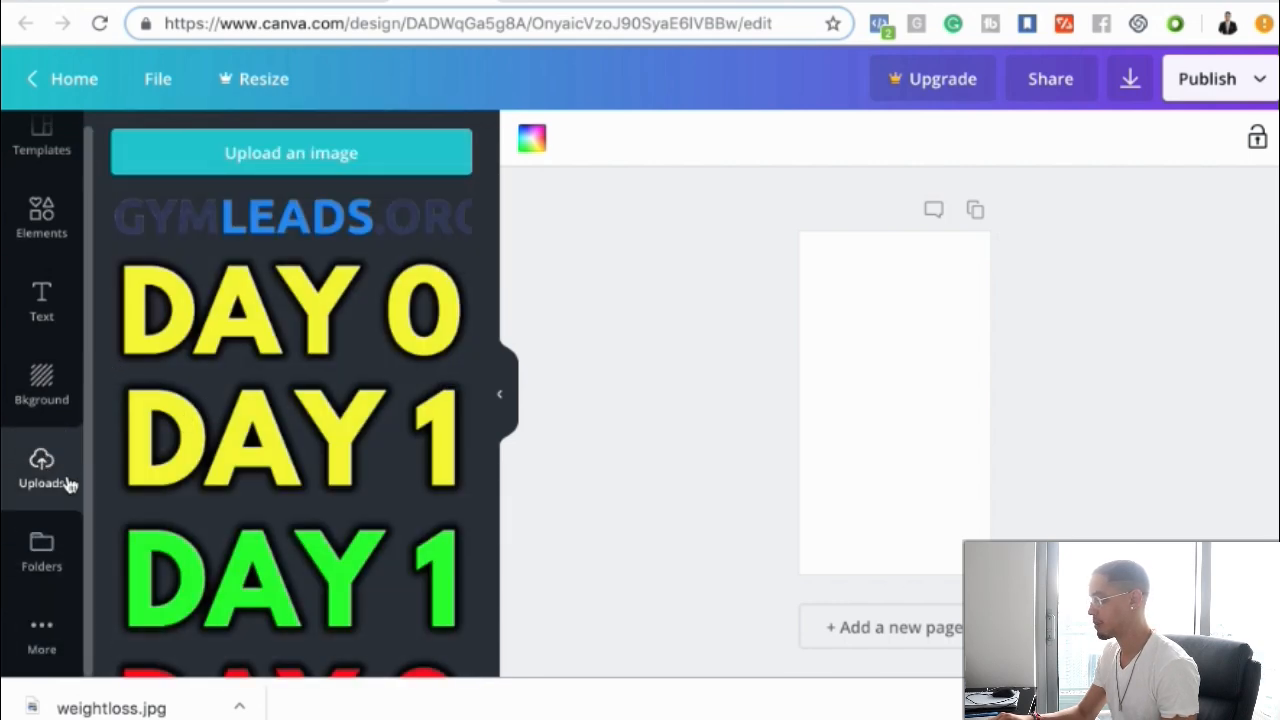
{"action": "left_click", "coordinate": [281, 165]}
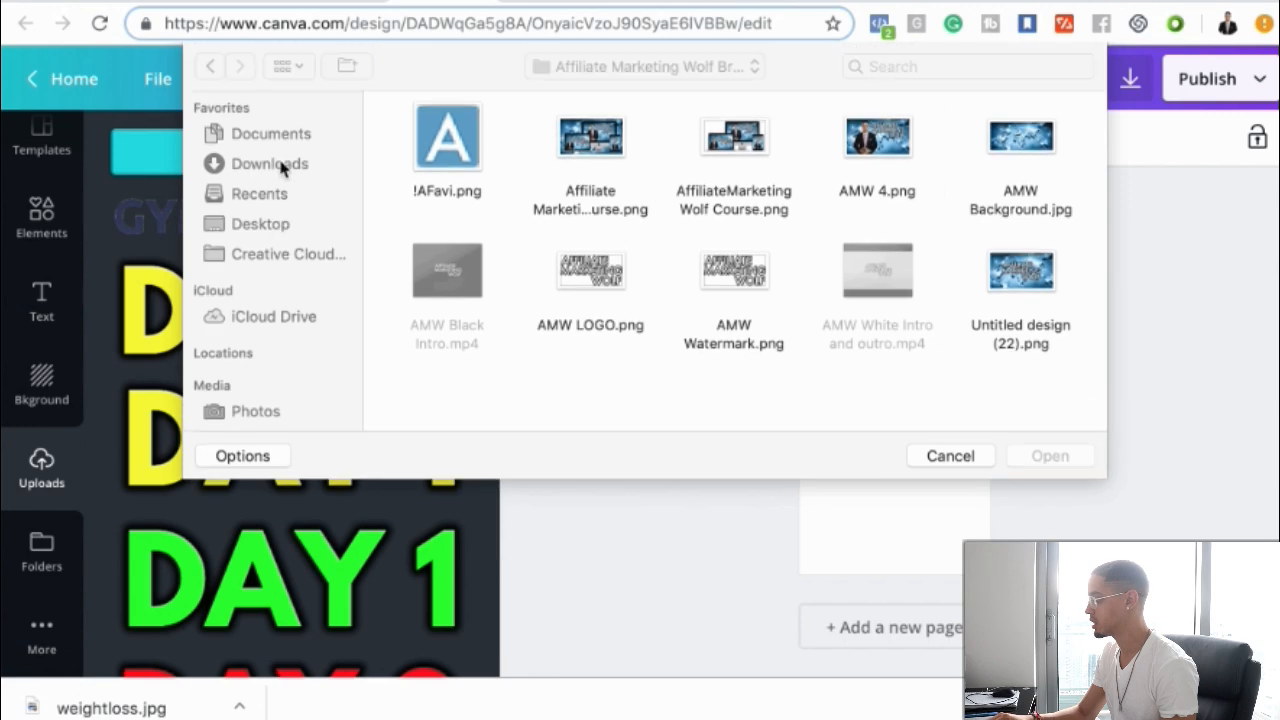
{"action": "left_click", "coordinate": [252, 225]}
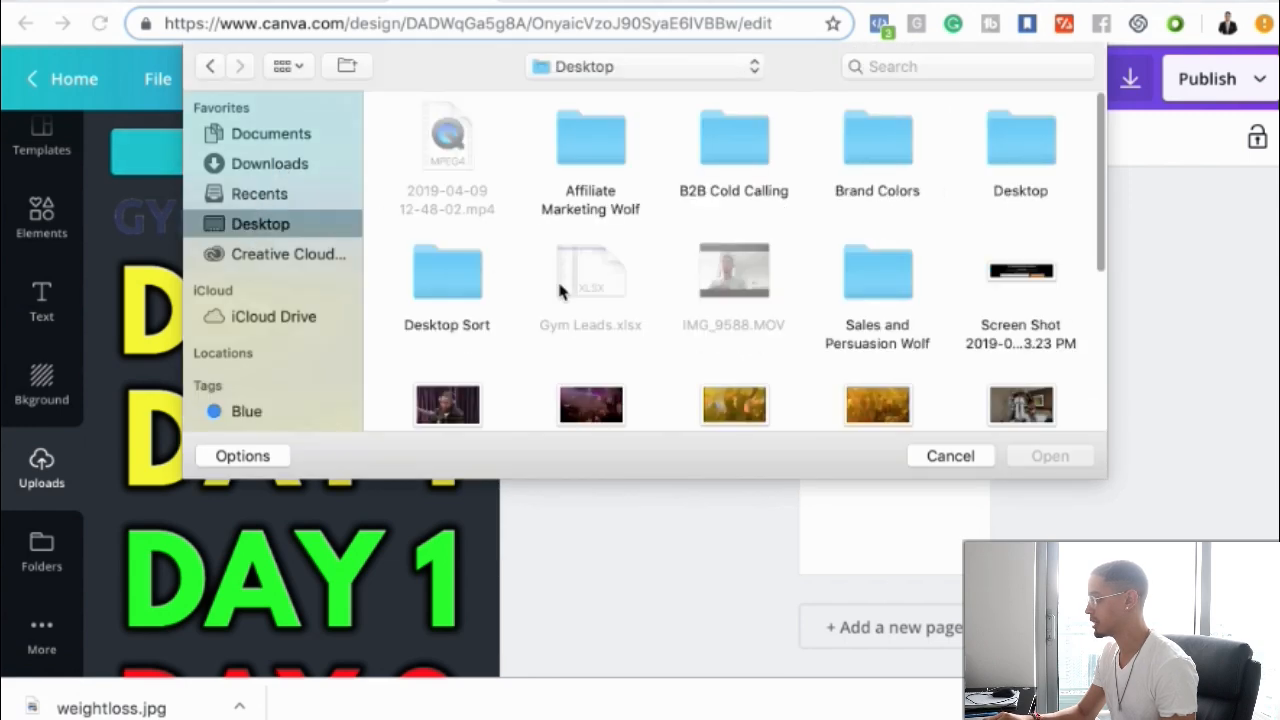
{"action": "scroll", "coordinate": [700, 300], "scroll_direction": "down", "scroll_amount": 10}
{"action": "left_click", "coordinate": [597, 362]}
{"action": "left_click", "coordinate": [1052, 456]}
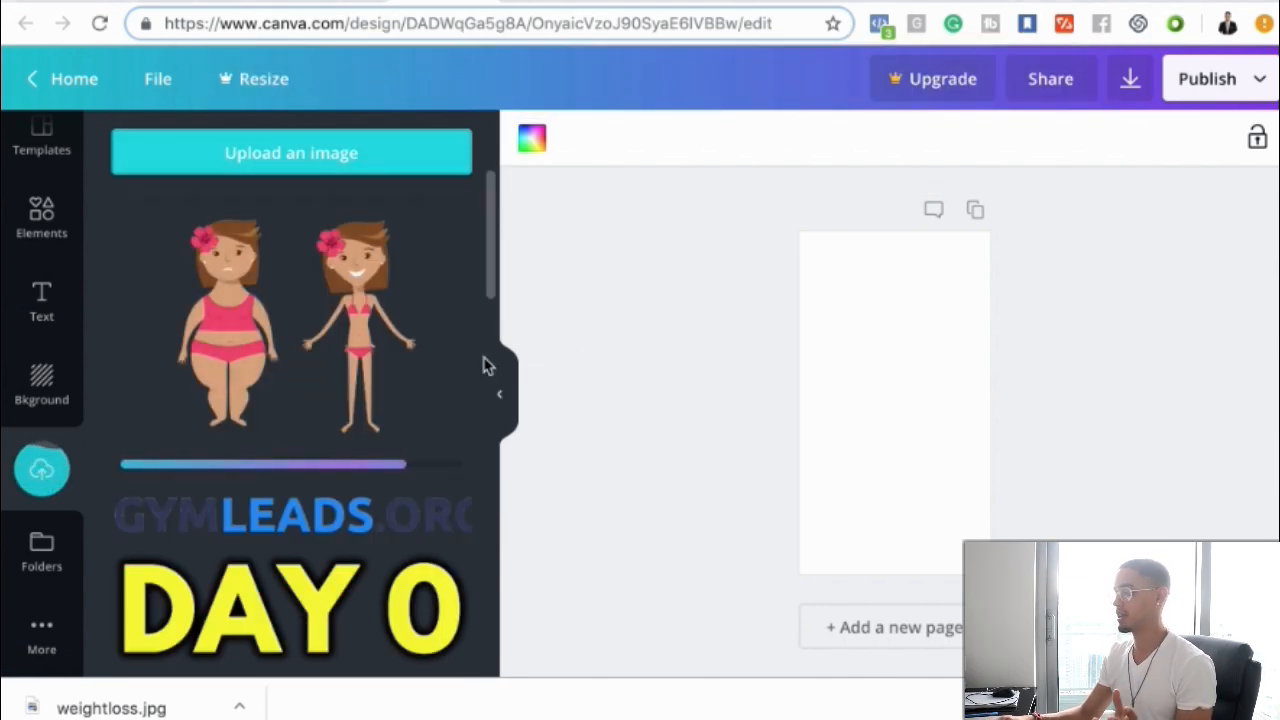
Place the uploaded illustration on the page and apply a yellow-orange gradient background
{"action": "left_click", "coordinate": [291, 360]}
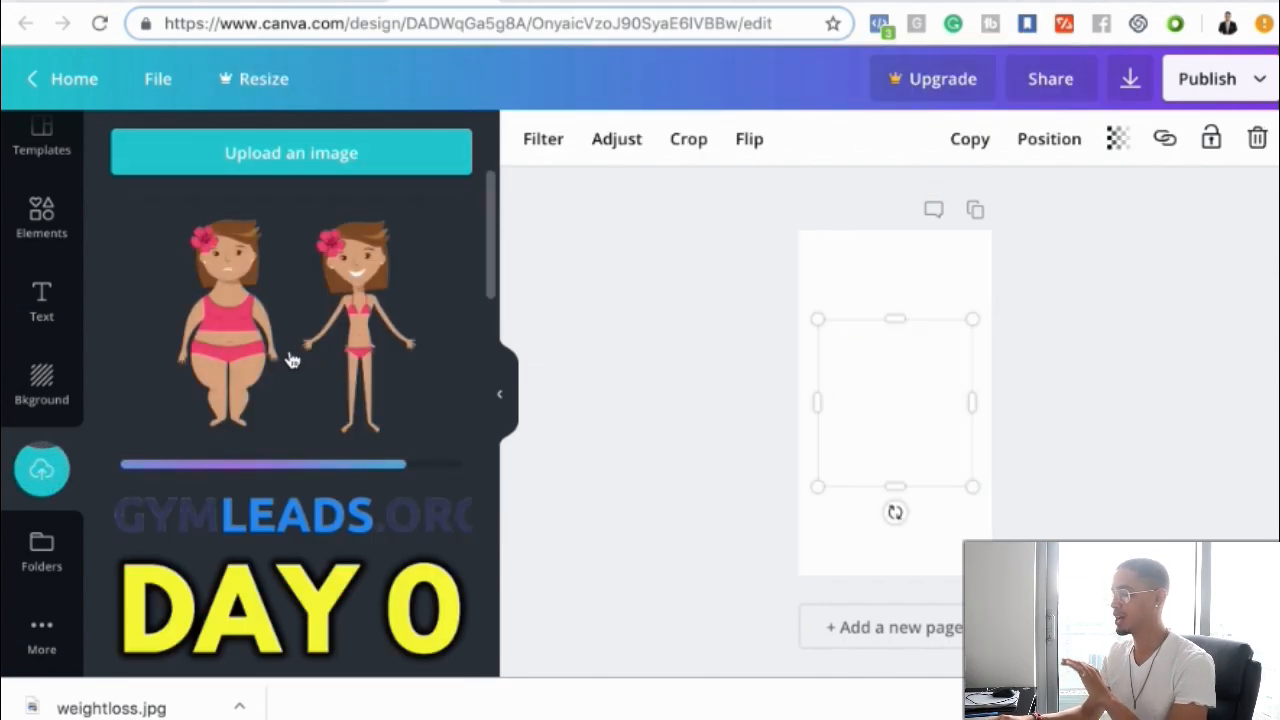
{"action": "left_click", "coordinate": [907, 287]}
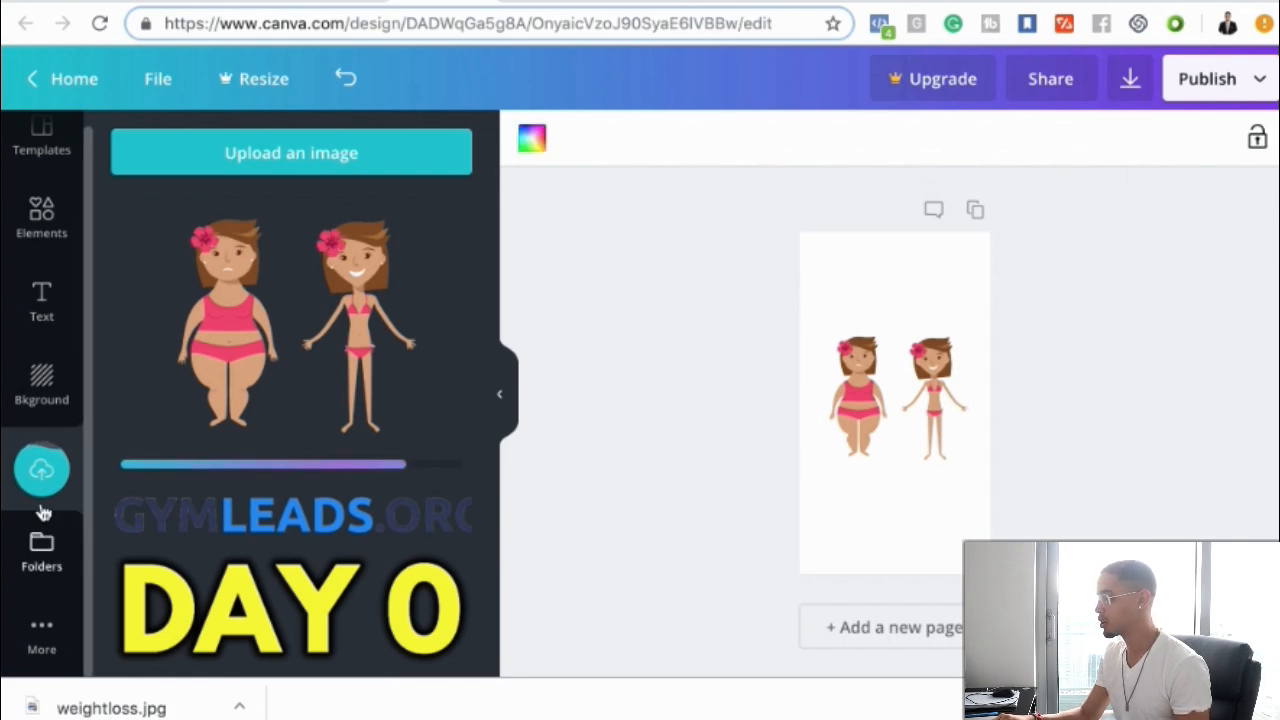
{"action": "left_click", "coordinate": [42, 385]}
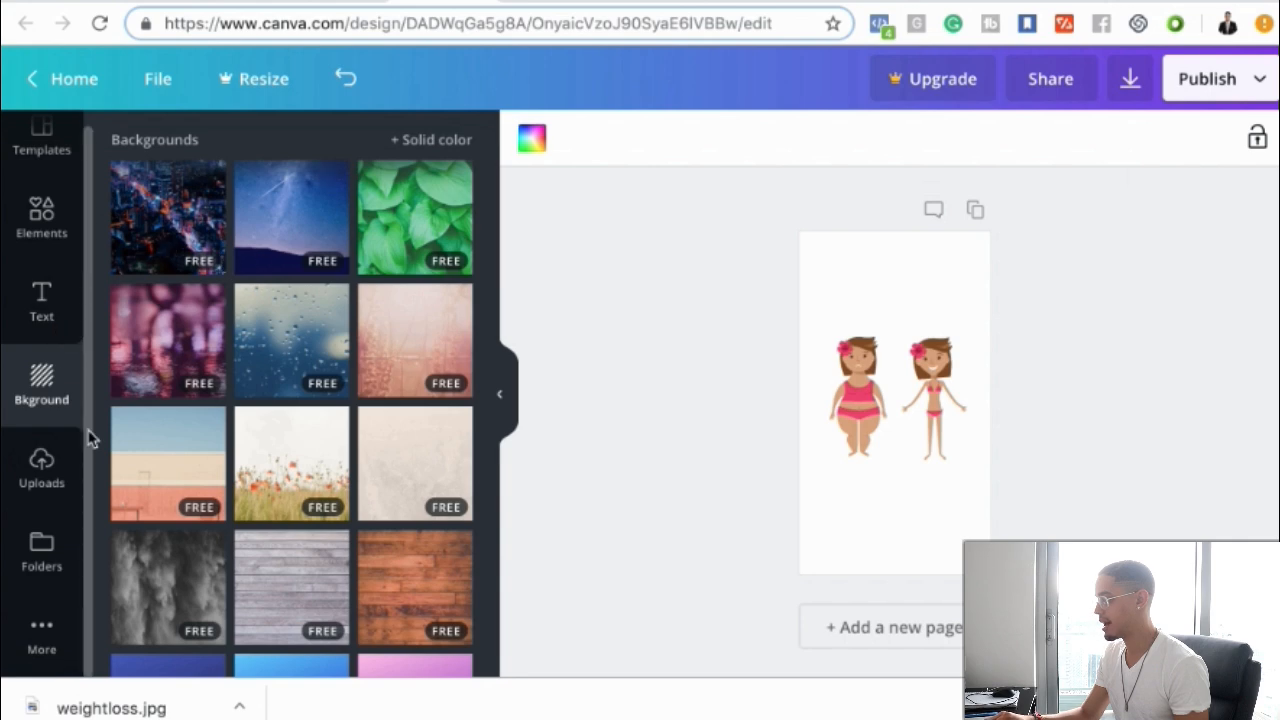
{"action": "scroll", "coordinate": [204, 431], "scroll_direction": "down", "scroll_amount": 5}
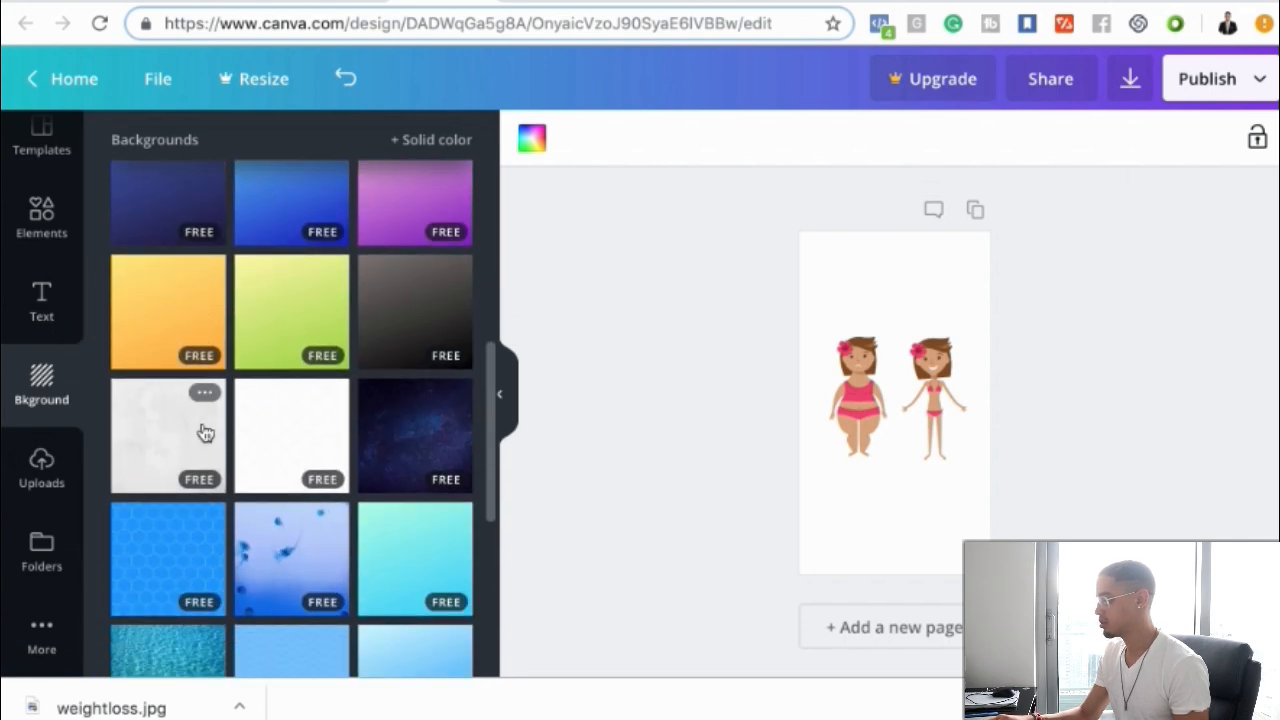
{"action": "left_click", "coordinate": [186, 345]}
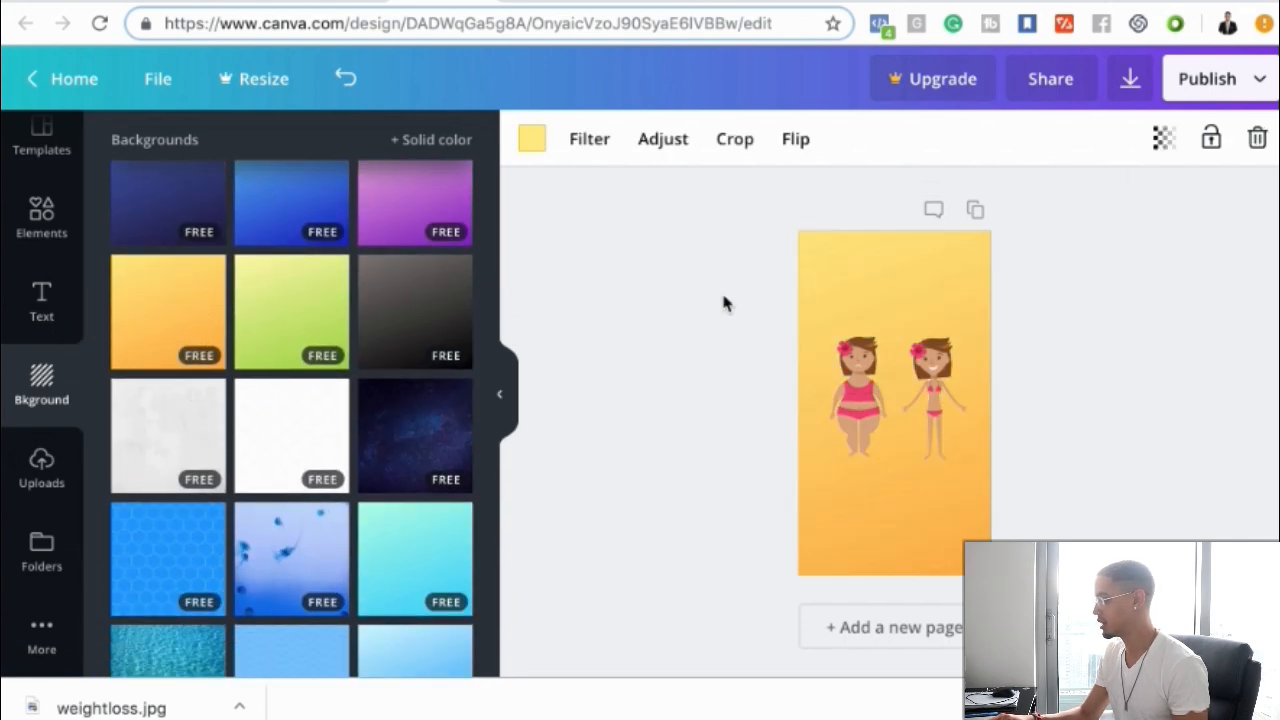
Add a heading containing the pasted landing-page headline and widen its text box
{"action": "left_click", "coordinate": [36, 320]}
{"action": "left_click", "coordinate": [281, 254]}
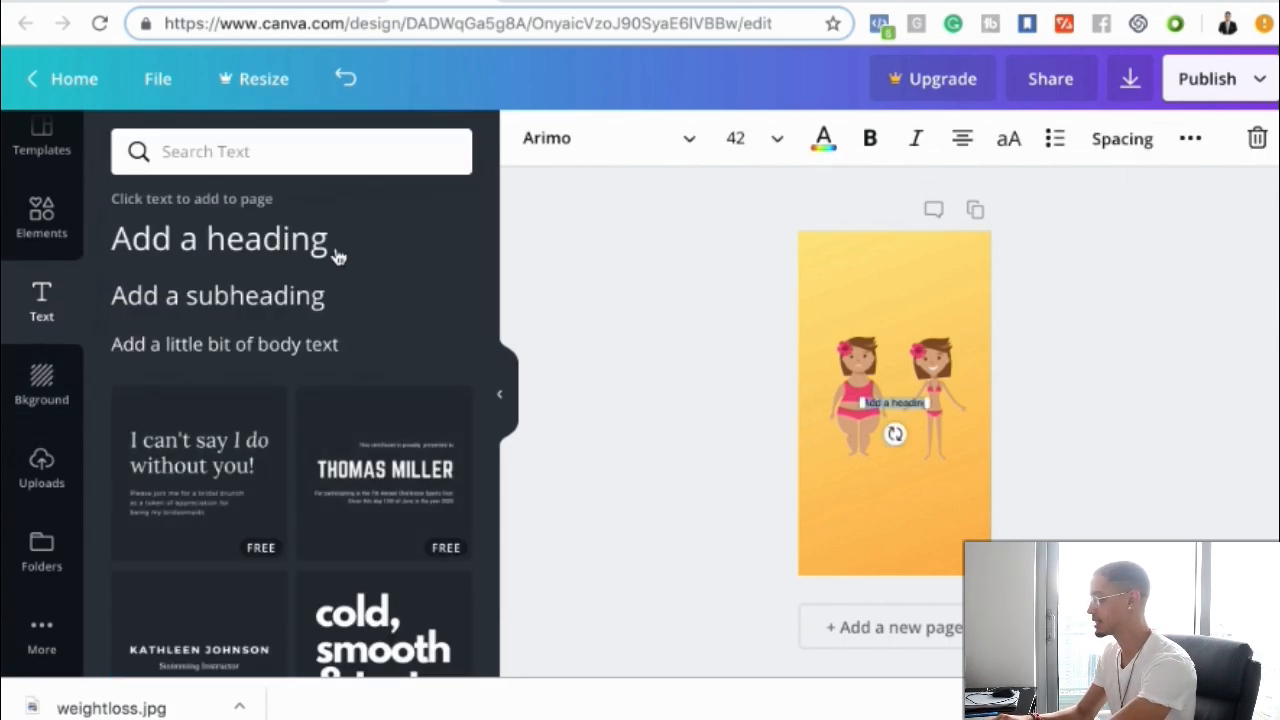
{"action": "type", "text": "Weird Yoga Trick Speeds Up Metabolism And Forces Your Body To Lose Annoying Extra Body Fat"}
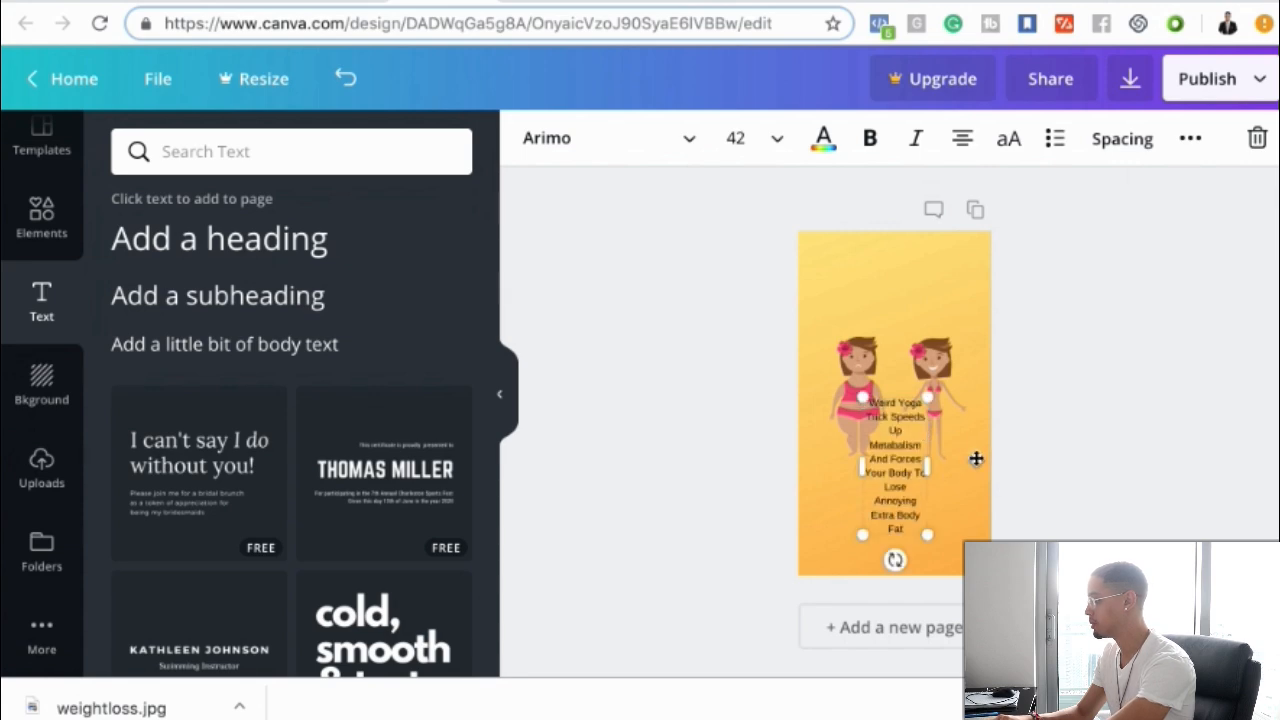
{"action": "left_click_drag", "start_coordinate": [928, 467], "coordinate": [995, 466]}
{"action": "left_click_drag", "start_coordinate": [860, 428], "coordinate": [843, 428]}
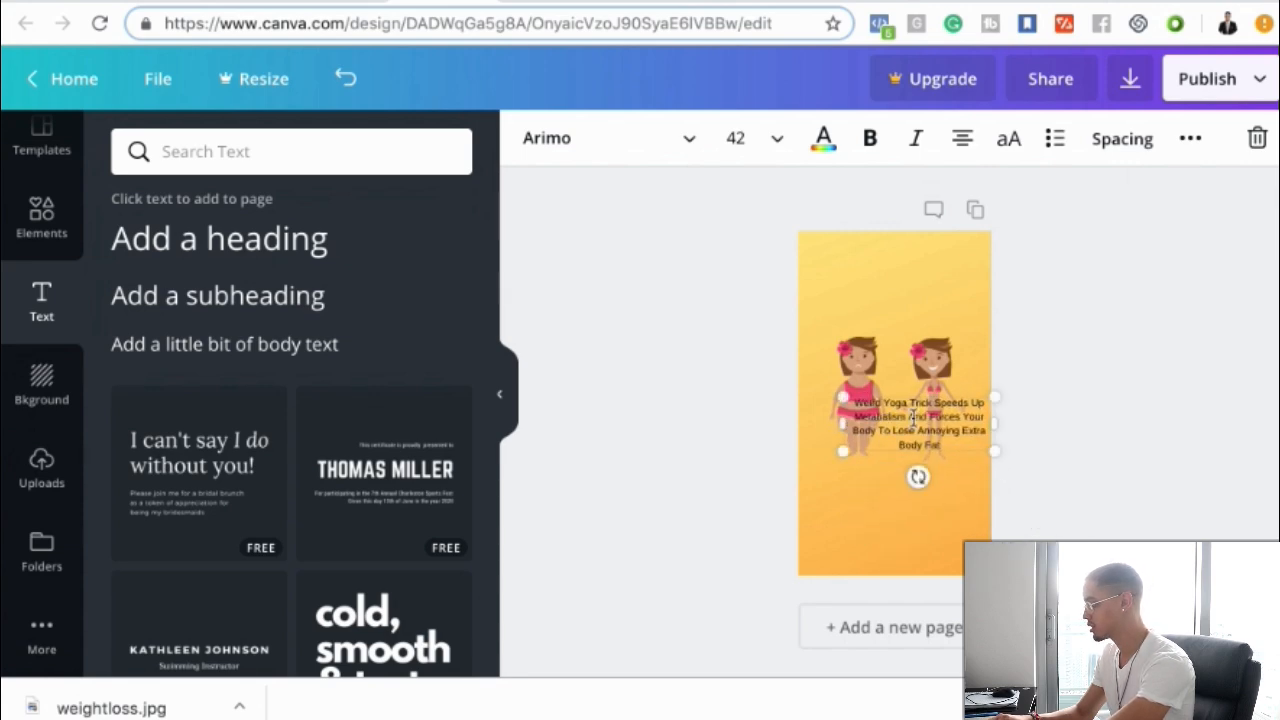
Format the headline text as Aileron Heavy, bold, at size 72
{"action": "left_click_drag", "start_coordinate": [920, 401], "coordinate": [918, 429]}
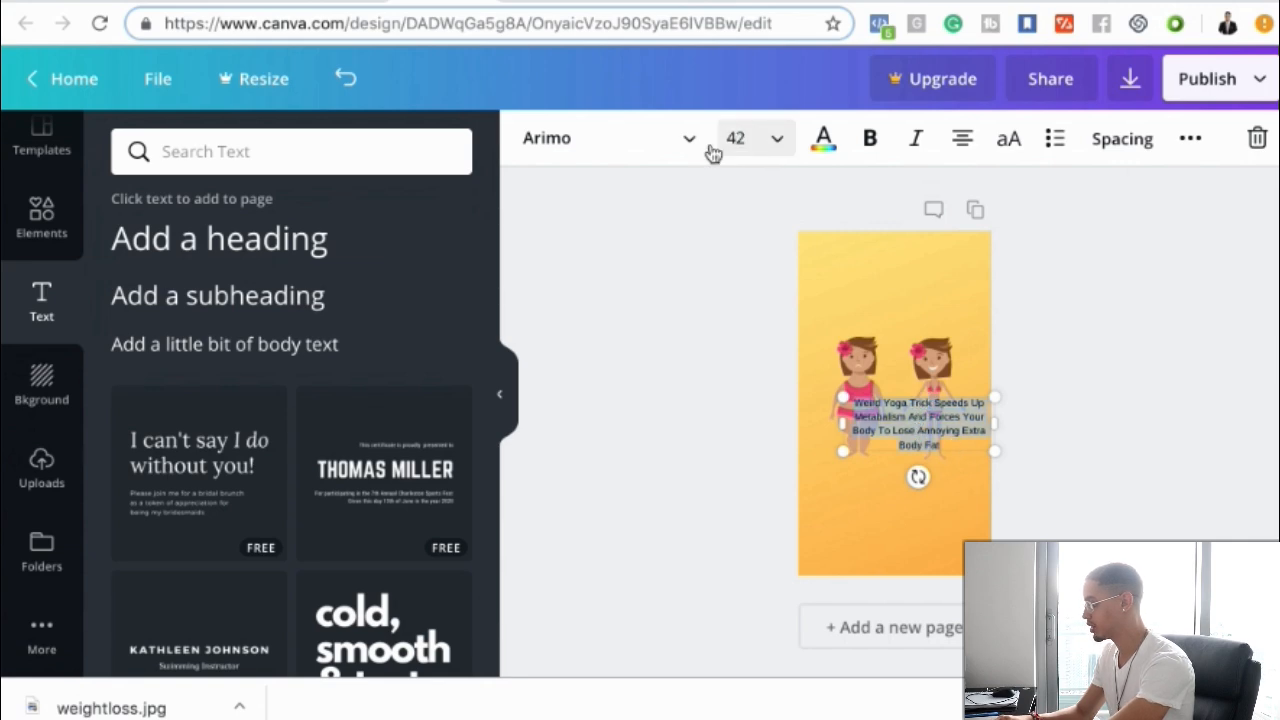
{"action": "left_click", "coordinate": [600, 138]}
{"action": "scroll", "coordinate": [670, 357], "scroll_direction": "down", "scroll_amount": 10}
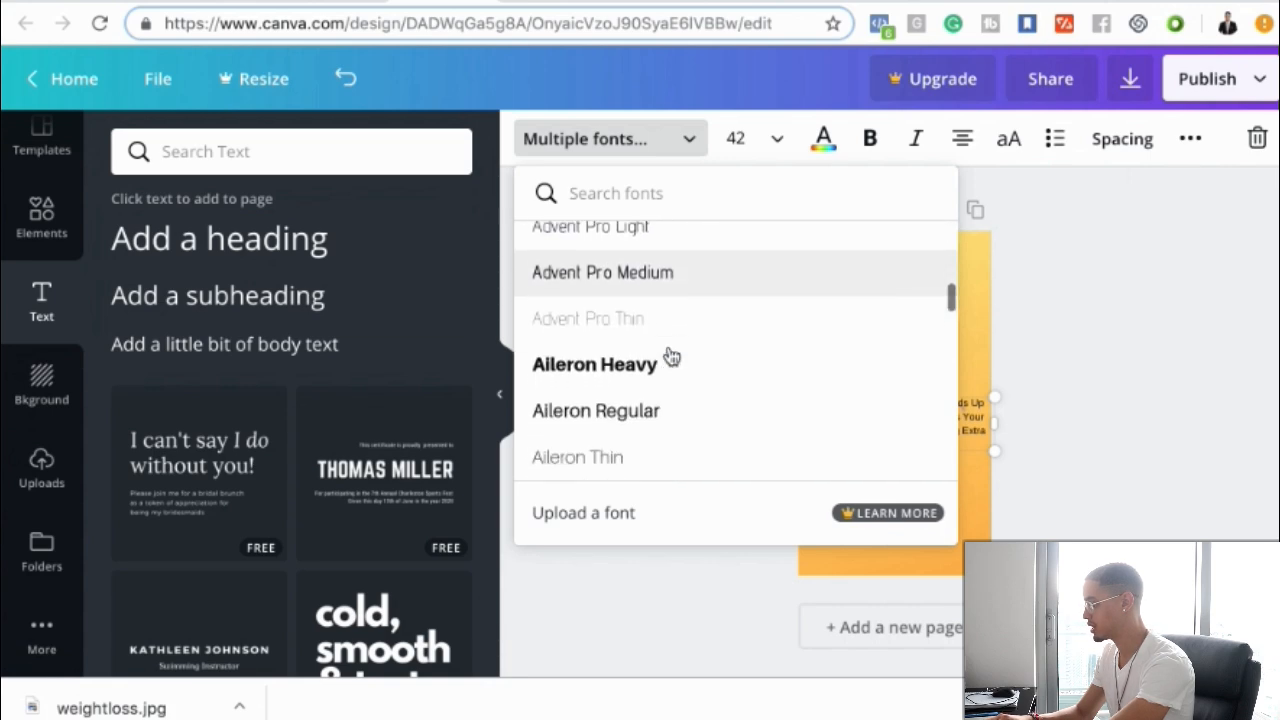
{"action": "scroll", "coordinate": [671, 357], "scroll_direction": "down", "scroll_amount": 1}
{"action": "left_click", "coordinate": [659, 352]}
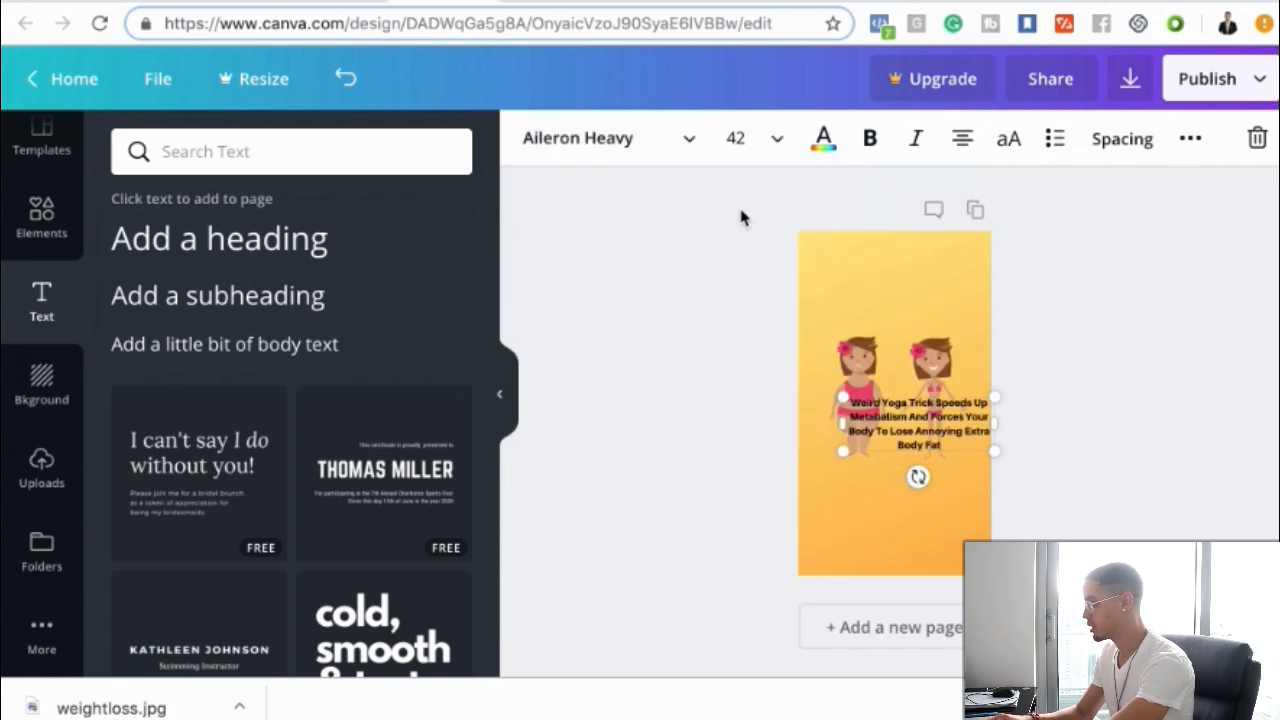
{"action": "left_click", "coordinate": [869, 144]}
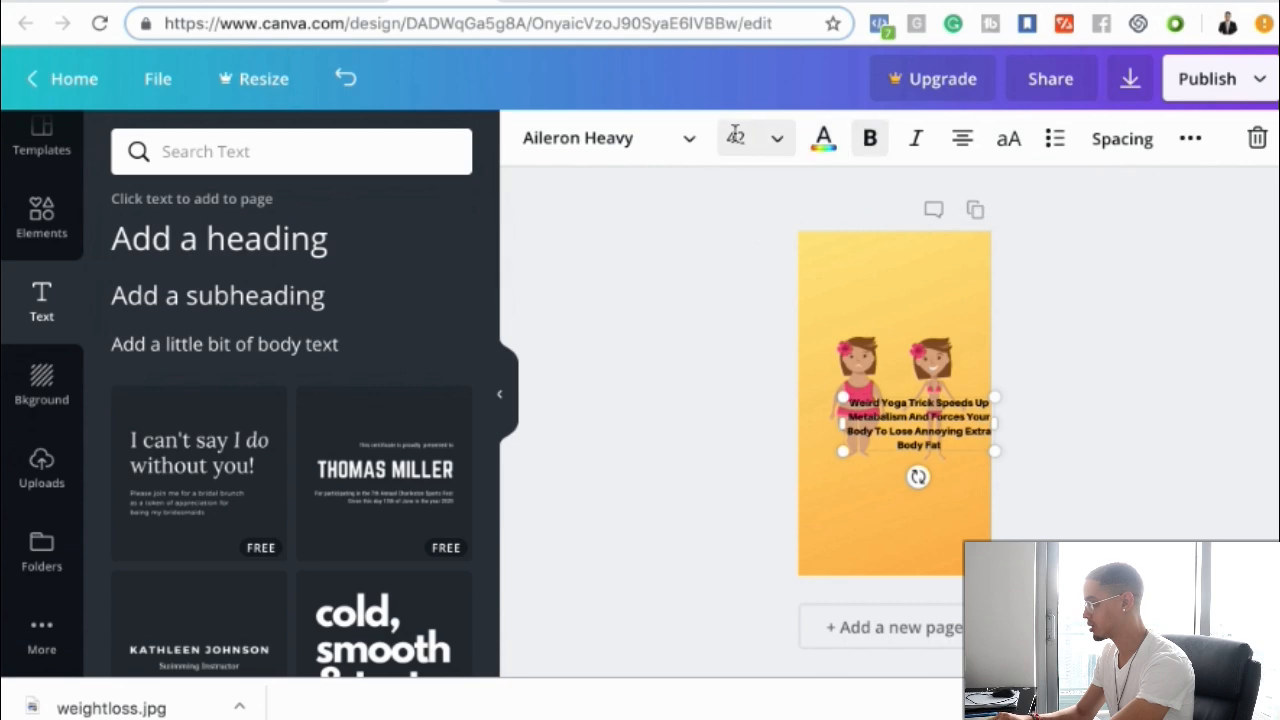
{"action": "left_click", "coordinate": [777, 142]}
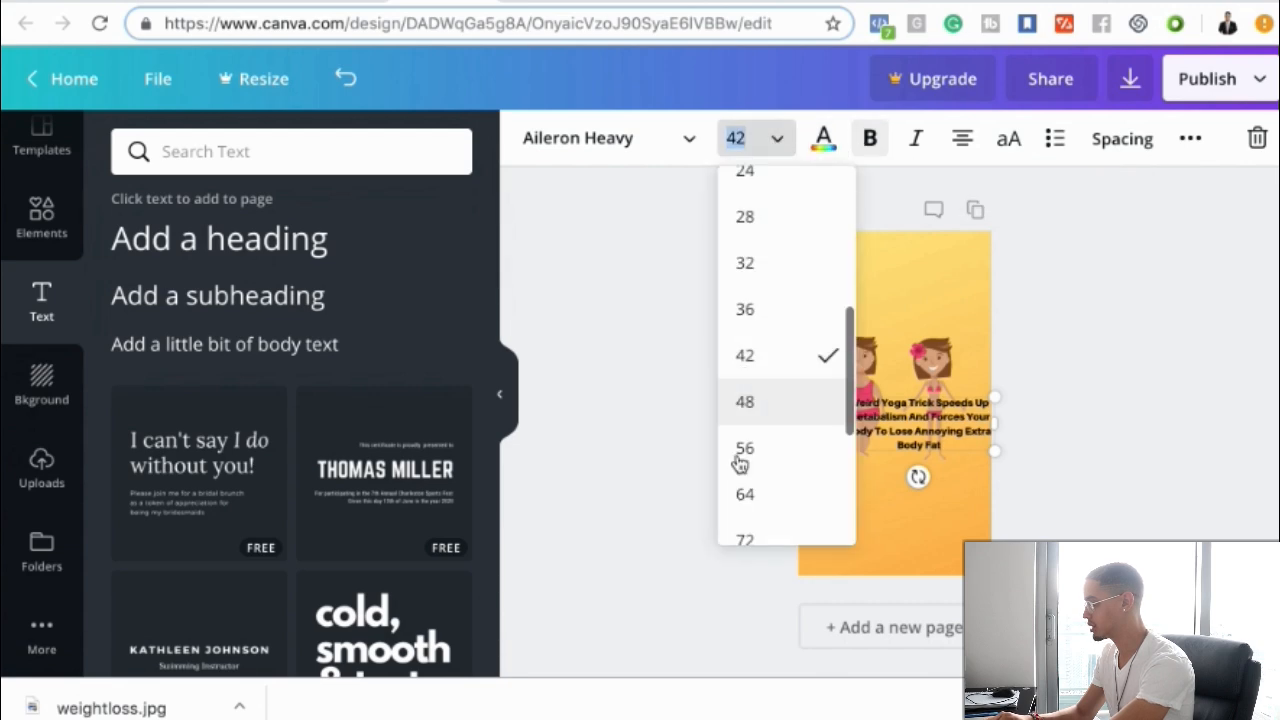
{"action": "left_click", "coordinate": [746, 535]}
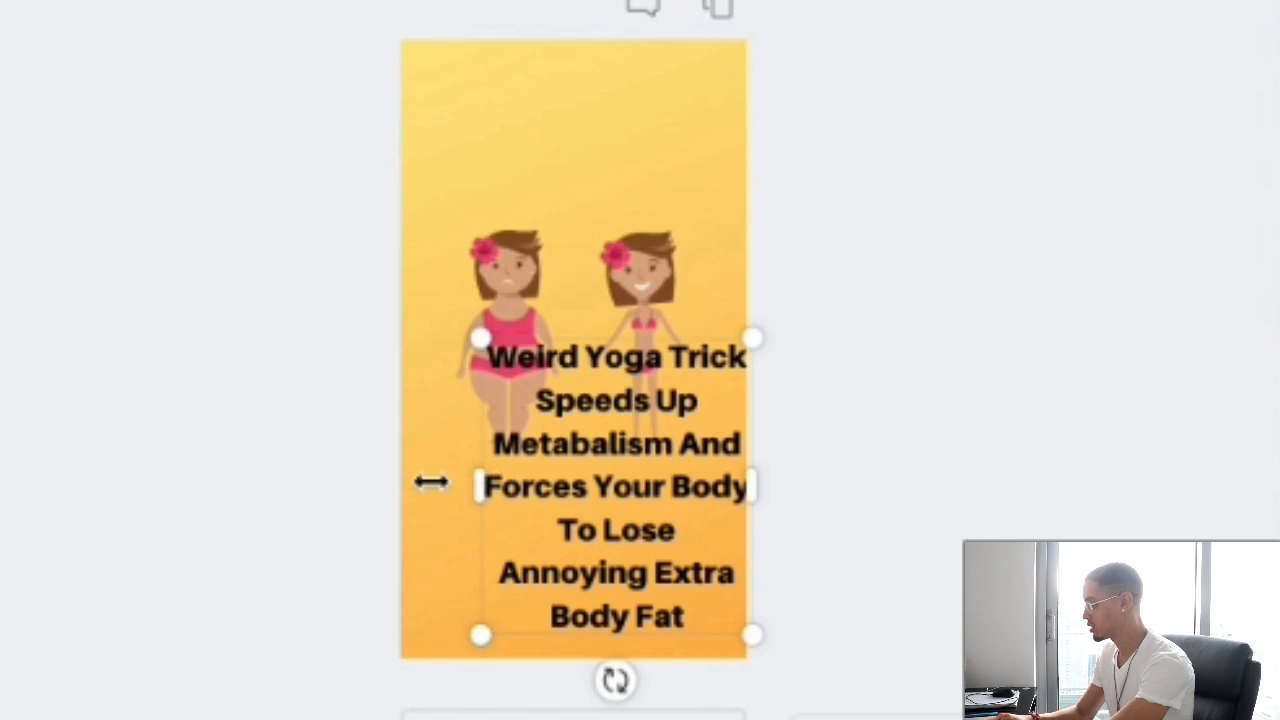
Delete the word 'Annoying' from the headline
{"action": "left_click_drag", "start_coordinate": [431, 483], "coordinate": [400, 480]}
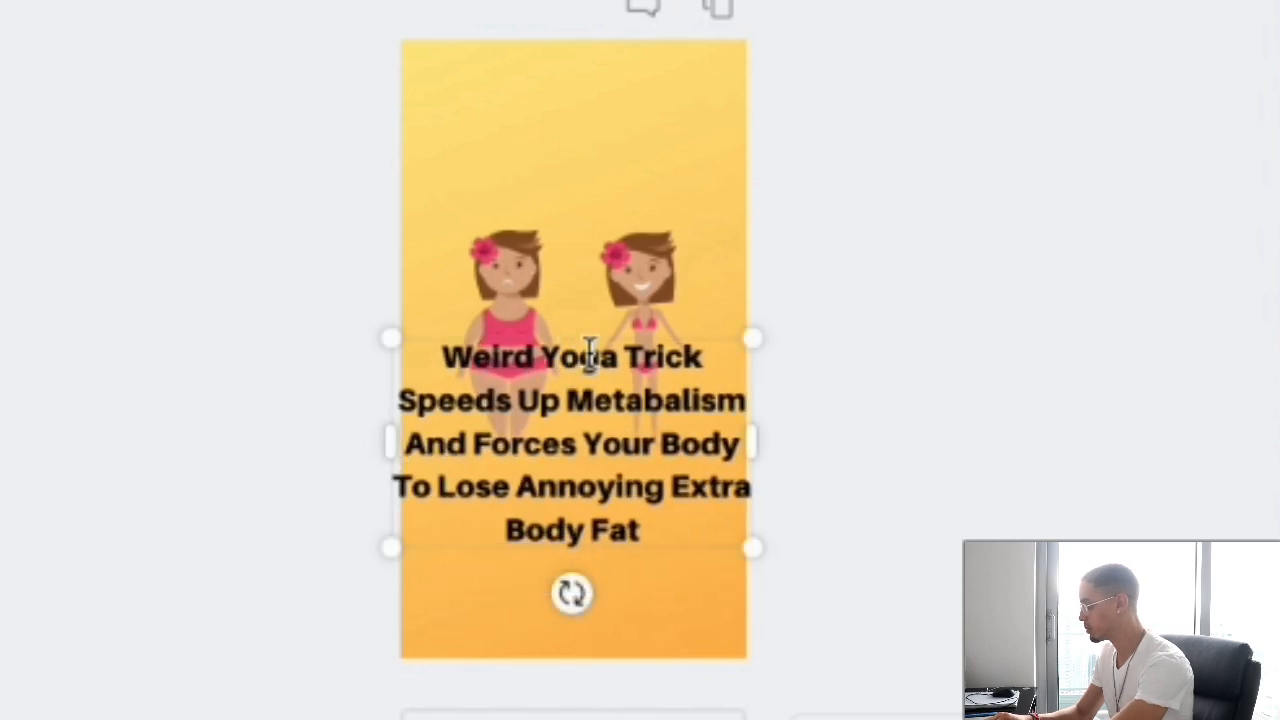
{"action": "mouse_move", "coordinate": [651, 509]}
{"action": "left_mouse_down"}
{"action": "mouse_move", "coordinate": [541, 452]}
{"action": "mouse_move", "coordinate": [571, 490]}
{"action": "mouse_move", "coordinate": [400, 492]}
{"action": "mouse_move", "coordinate": [660, 489]}
{"action": "left_mouse_up"}
{"action": "left_click", "coordinate": [522, 494]}
{"action": "key", "text": "BackSpace"}
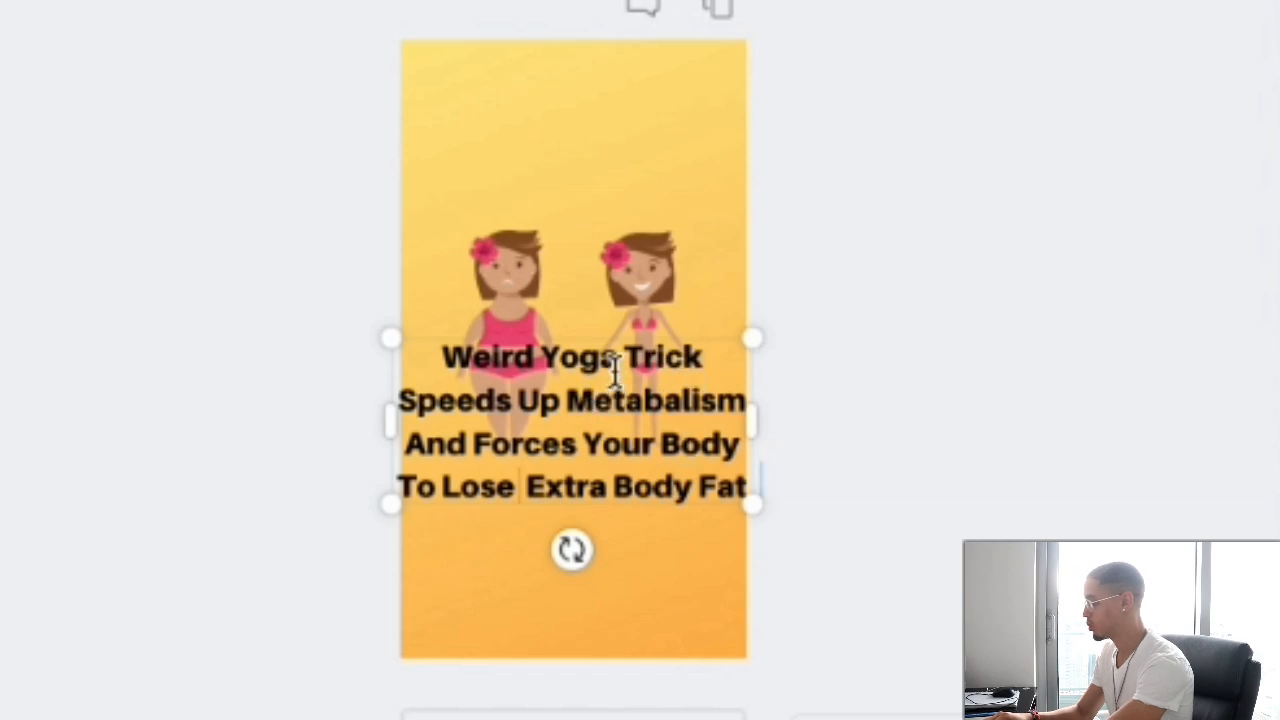
Move the headline to the top of the page and set its font size to 64
{"action": "left_click_drag", "start_coordinate": [566, 334], "coordinate": [571, 86]}
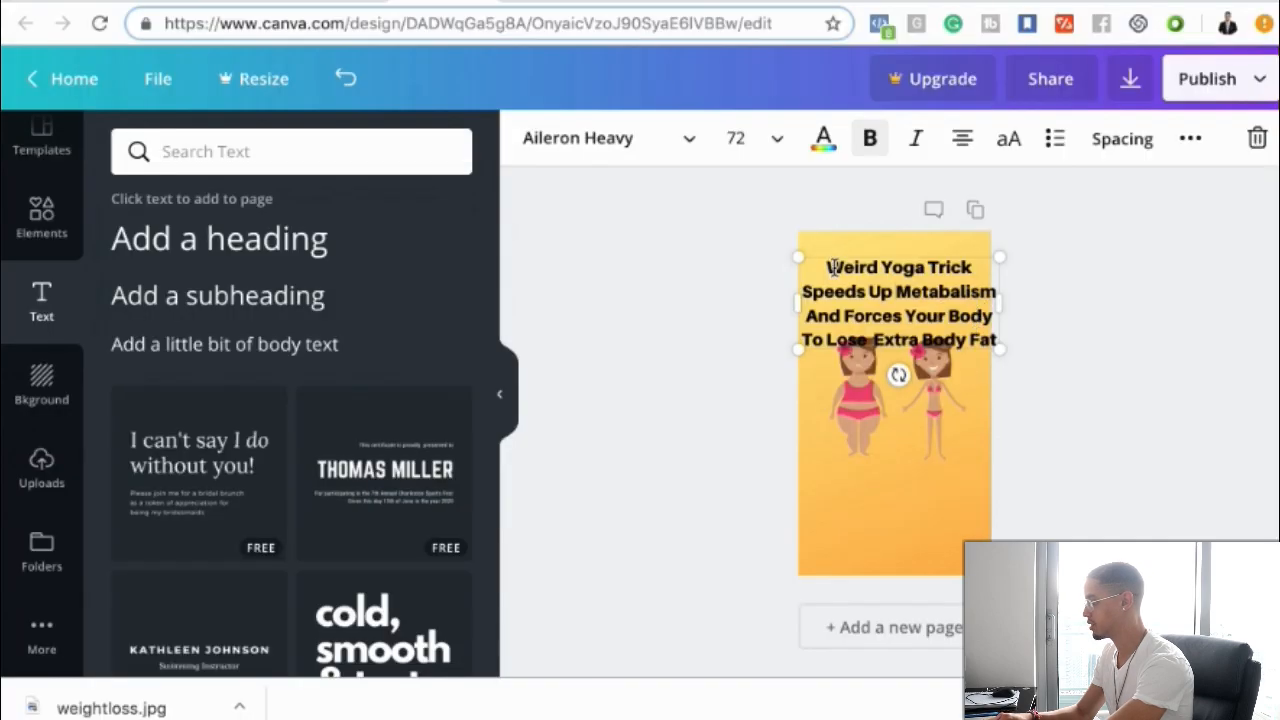
{"action": "left_click_drag", "start_coordinate": [829, 268], "coordinate": [995, 341]}
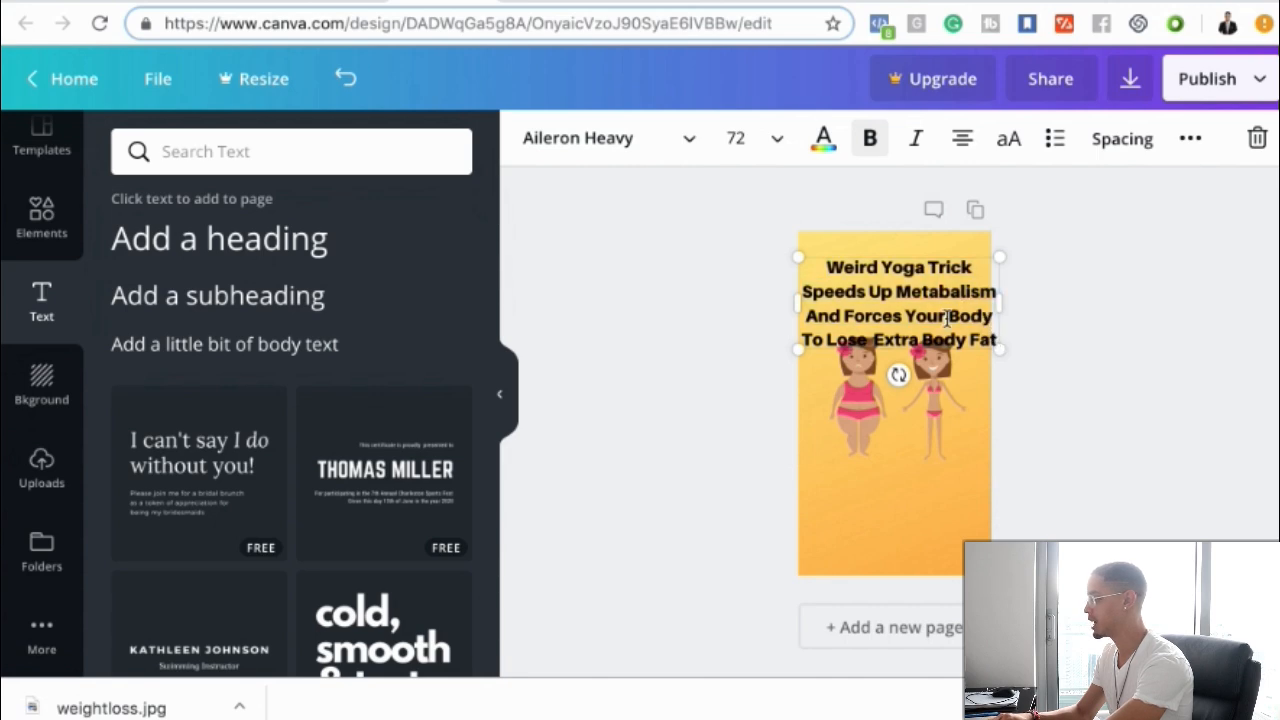
{"action": "triple_click", "coordinate": [869, 282]}
{"action": "left_click", "coordinate": [751, 138]}
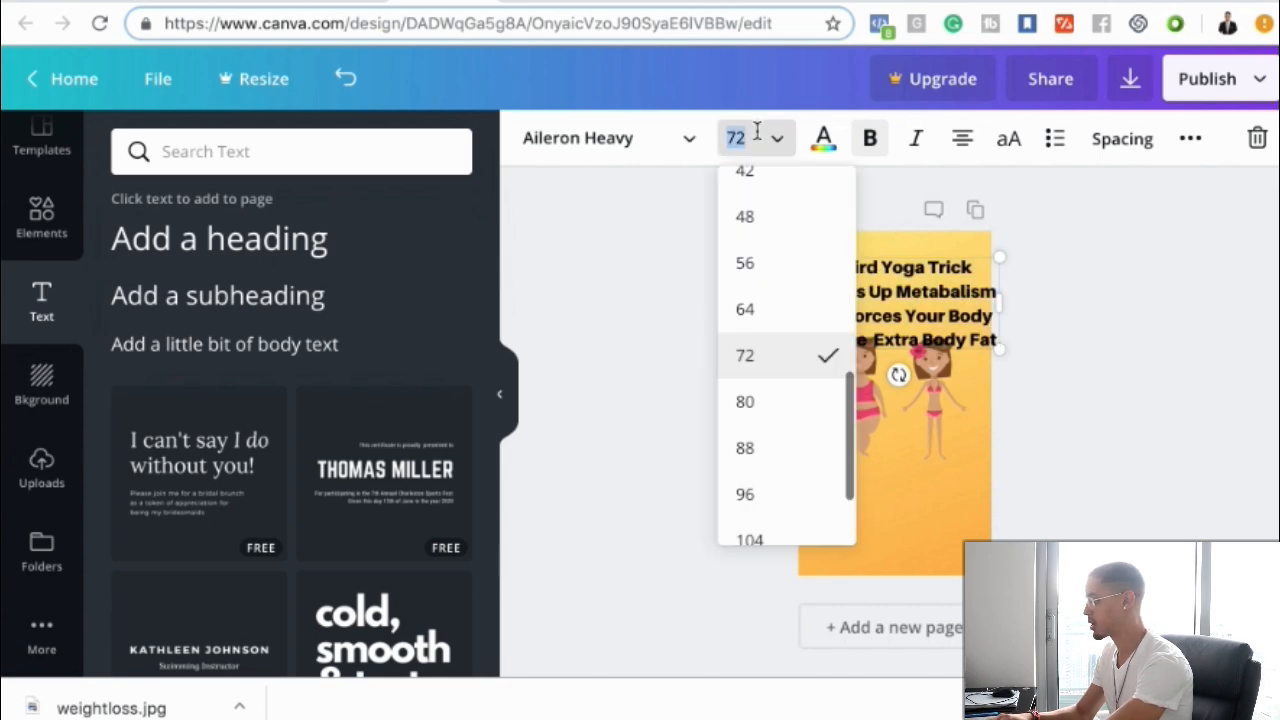
{"action": "left_click", "coordinate": [753, 312]}
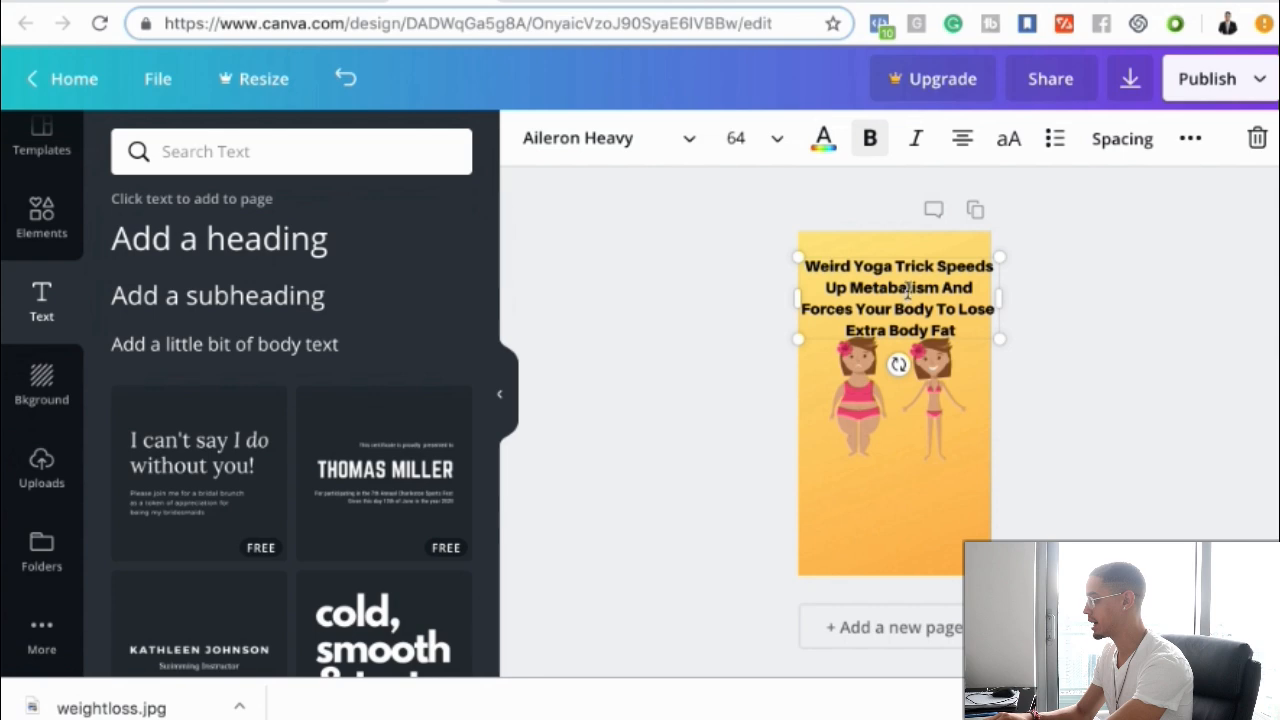
{"action": "left_click", "coordinate": [744, 327]}
{"action": "left_click_drag", "start_coordinate": [884, 287], "coordinate": [874, 273]}
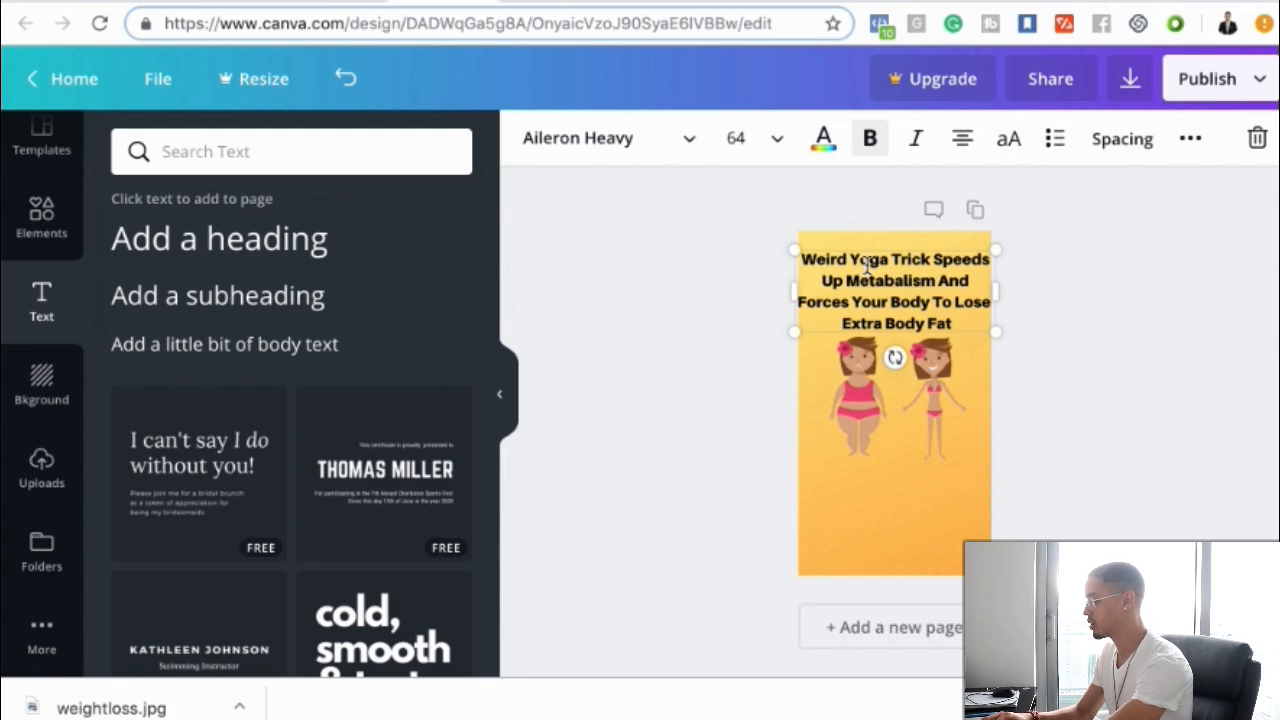
{"action": "left_click", "coordinate": [866, 262]}
{"action": "type", "text": "Weird Yoga Trick Speeds Up Metabalism And Forces Your Body To Lose Annoying Extra Body Fat"}
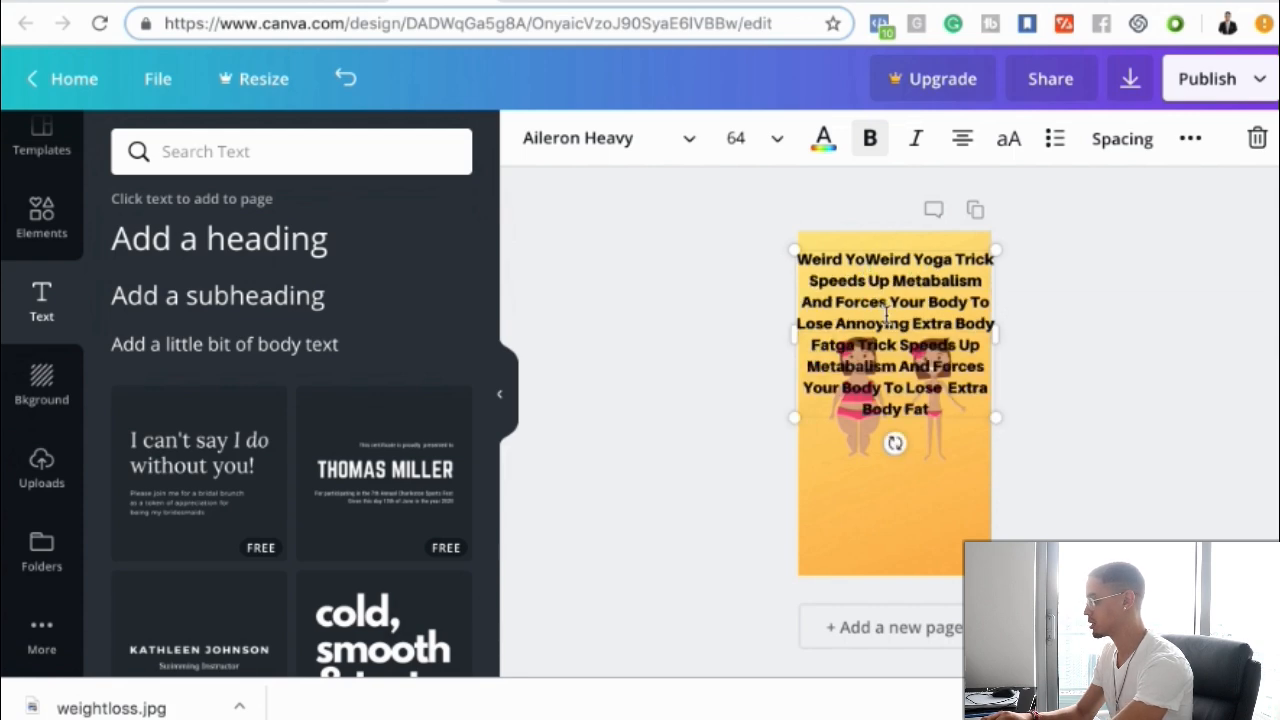
{"action": "key", "text": "ctrl+z"}
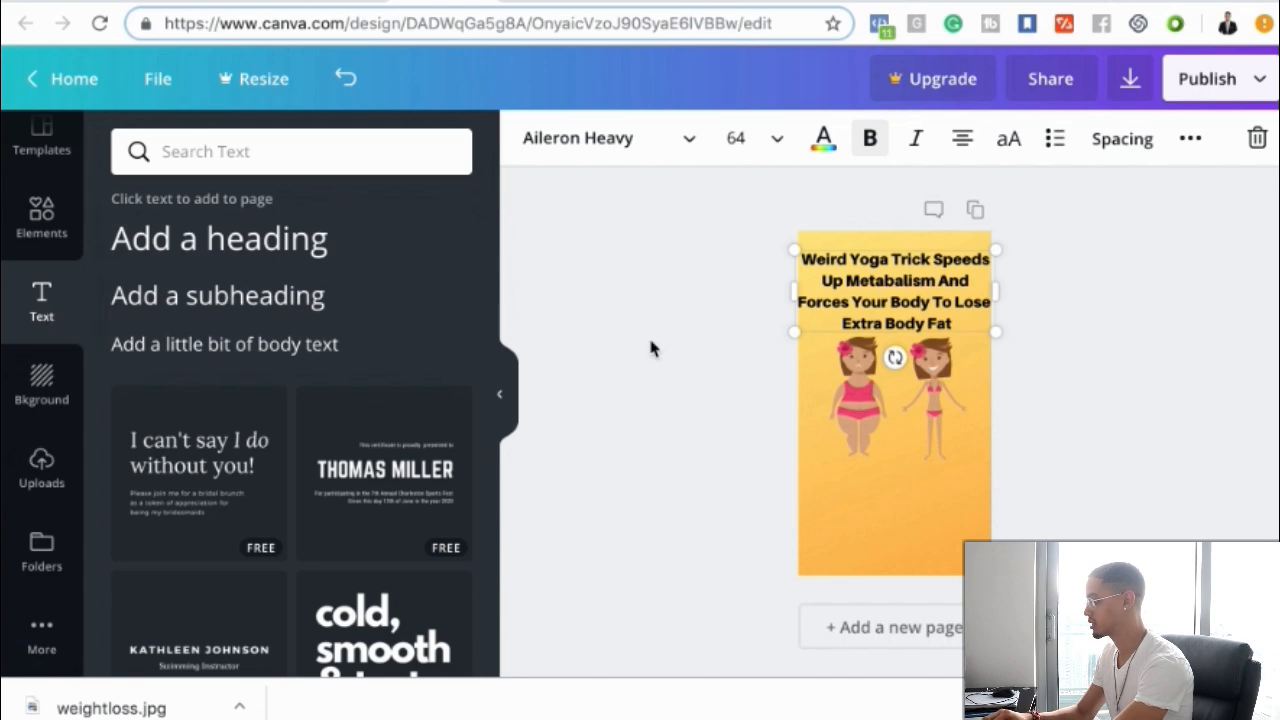
Add a new heading reading 'SWIPE UP'
{"action": "left_click", "coordinate": [722, 358]}
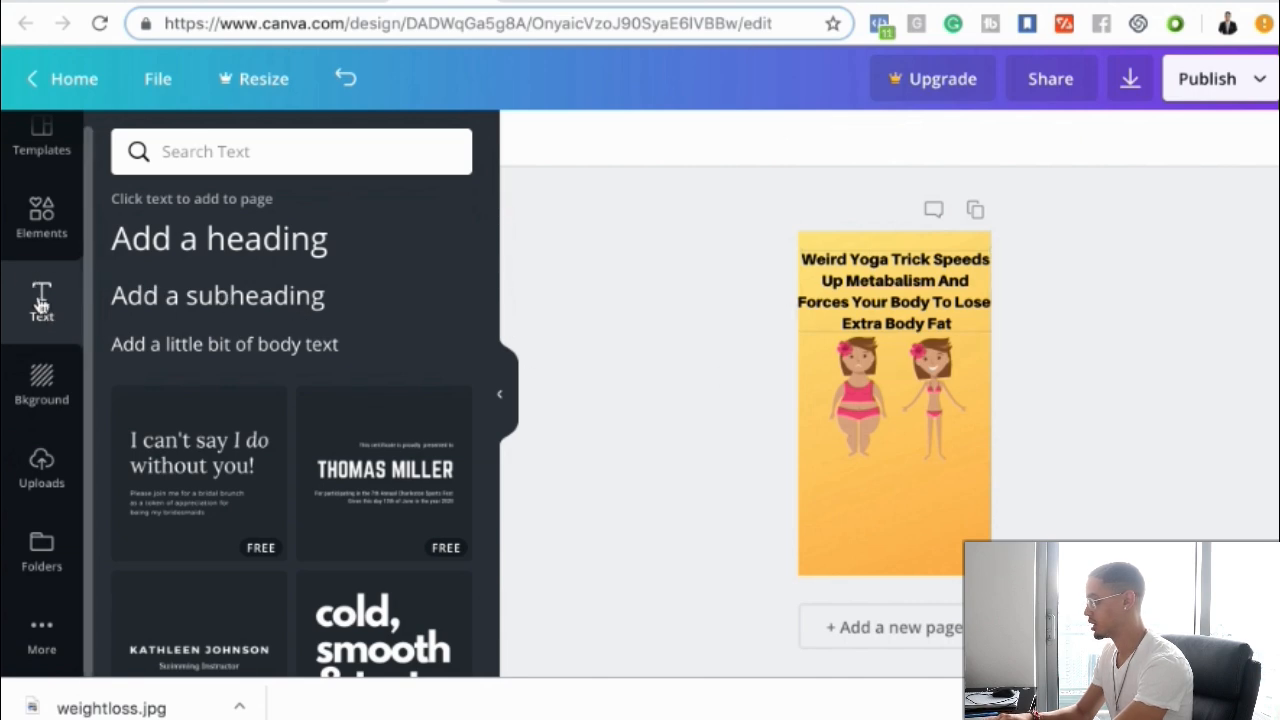
{"action": "left_click", "coordinate": [235, 254]}
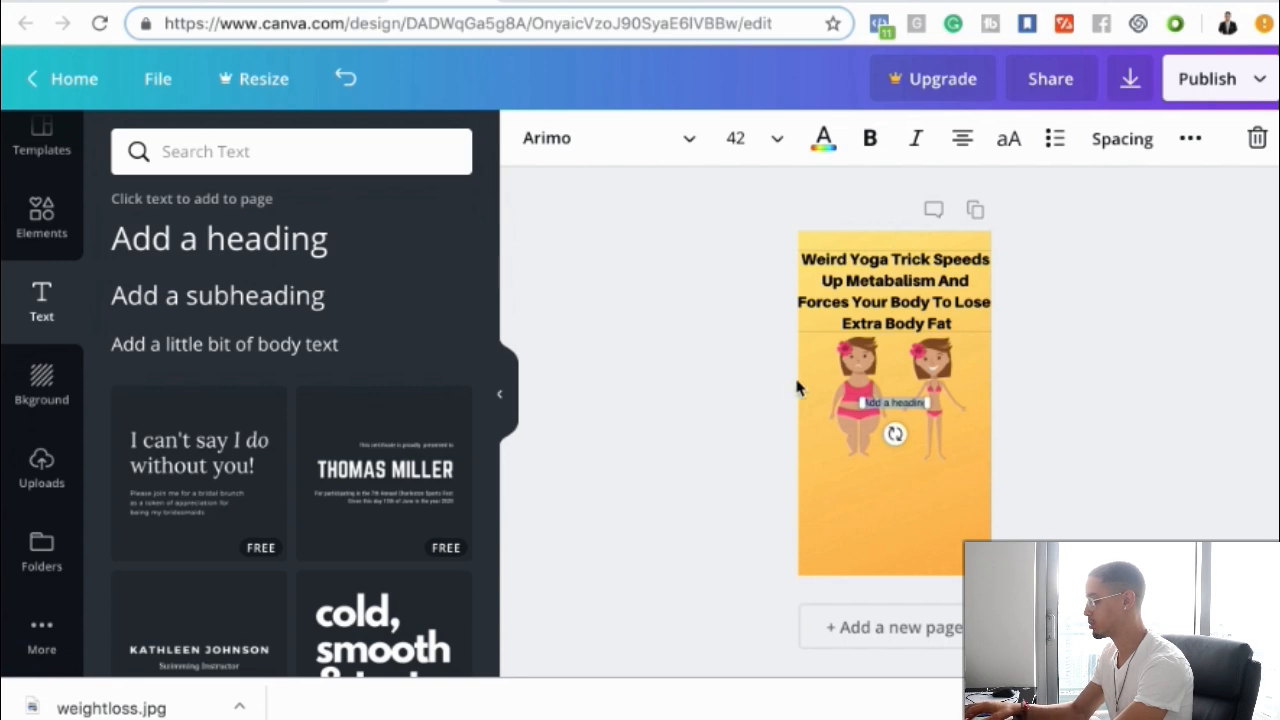
{"action": "type", "text": "SWIPE UP"}
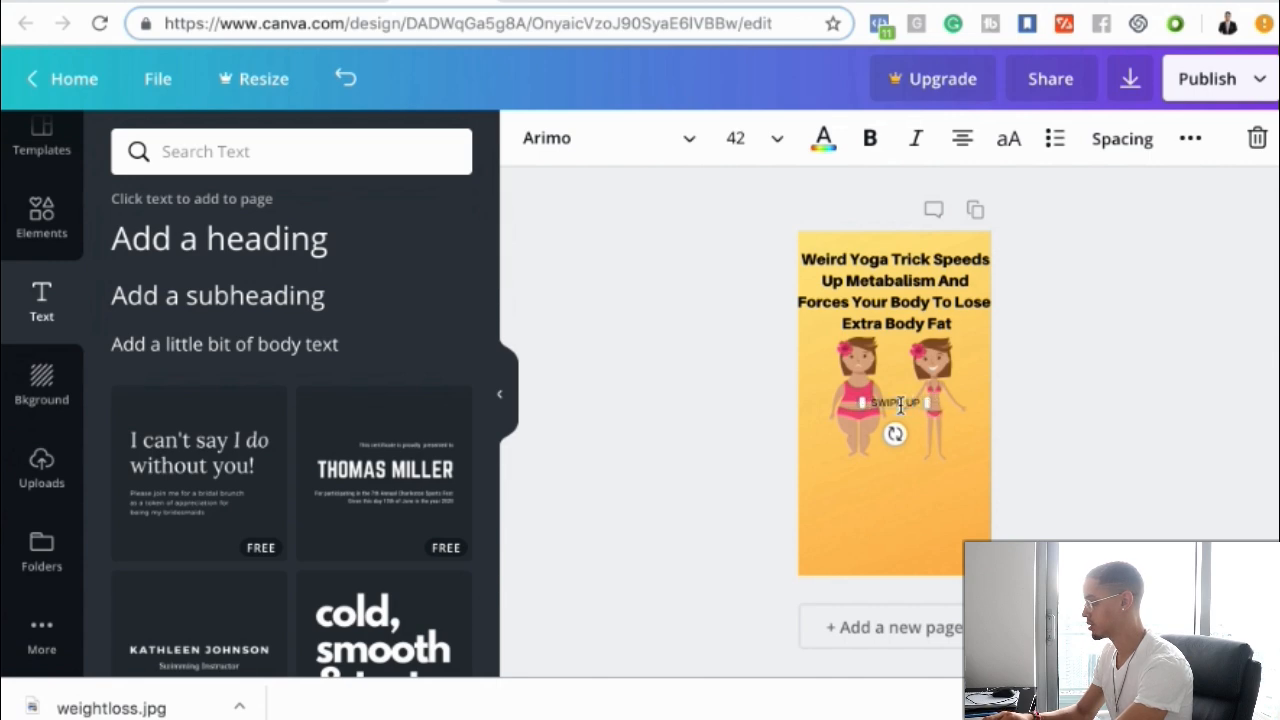
Set the SWIPE UP text to Aileron Heavy at size 80 and move it to the bottom of the page
{"action": "left_click", "coordinate": [592, 145]}
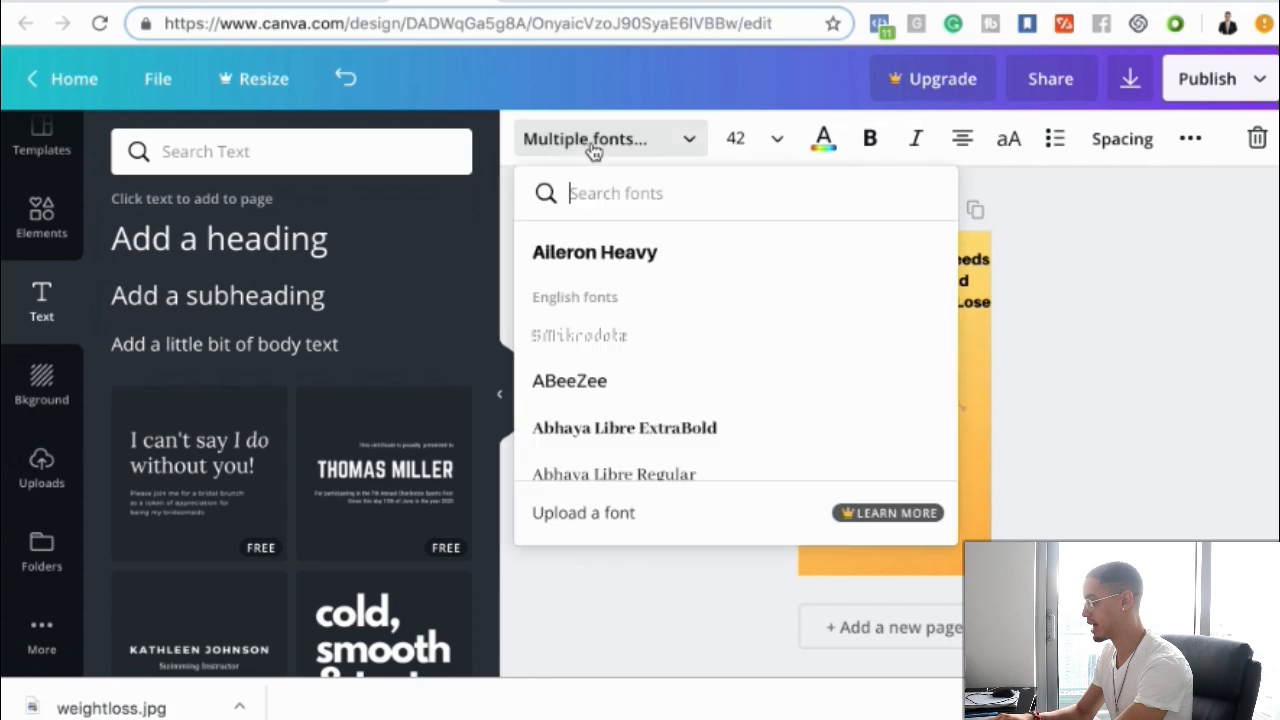
{"action": "left_click", "coordinate": [606, 260]}
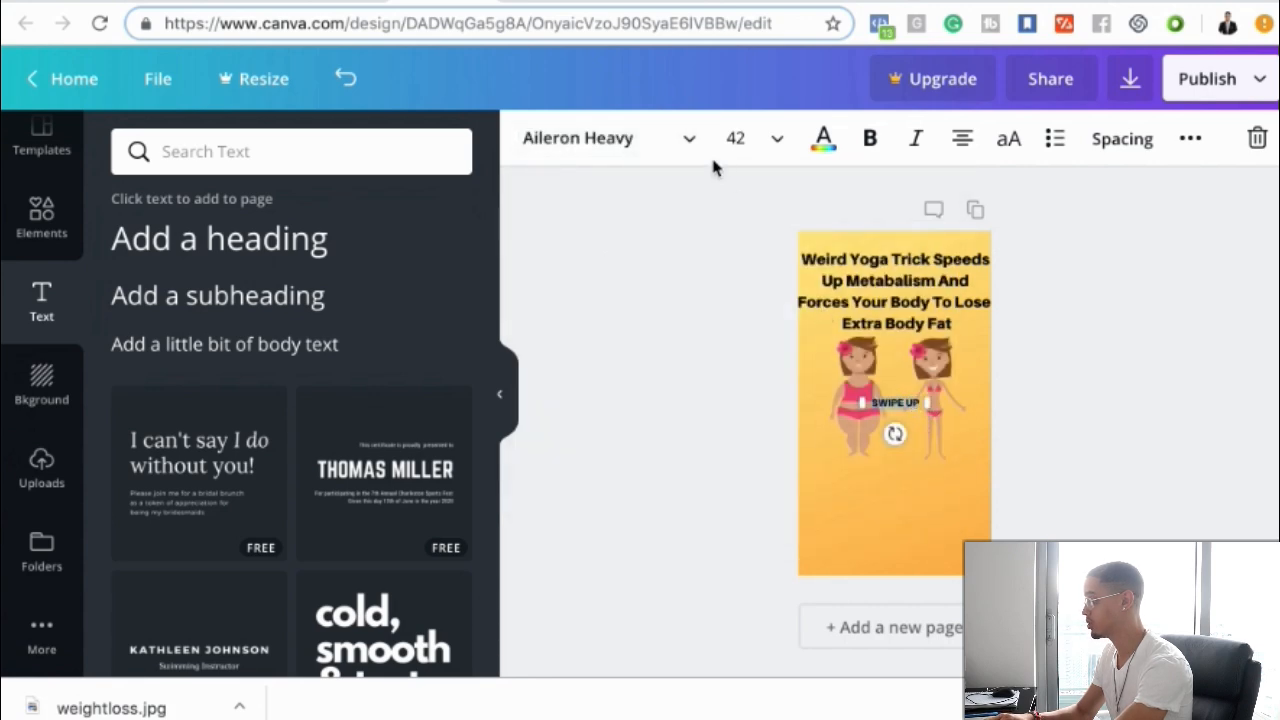
{"action": "left_click", "coordinate": [736, 139]}
{"action": "scroll", "coordinate": [767, 470], "scroll_direction": "down", "scroll_amount": 3}
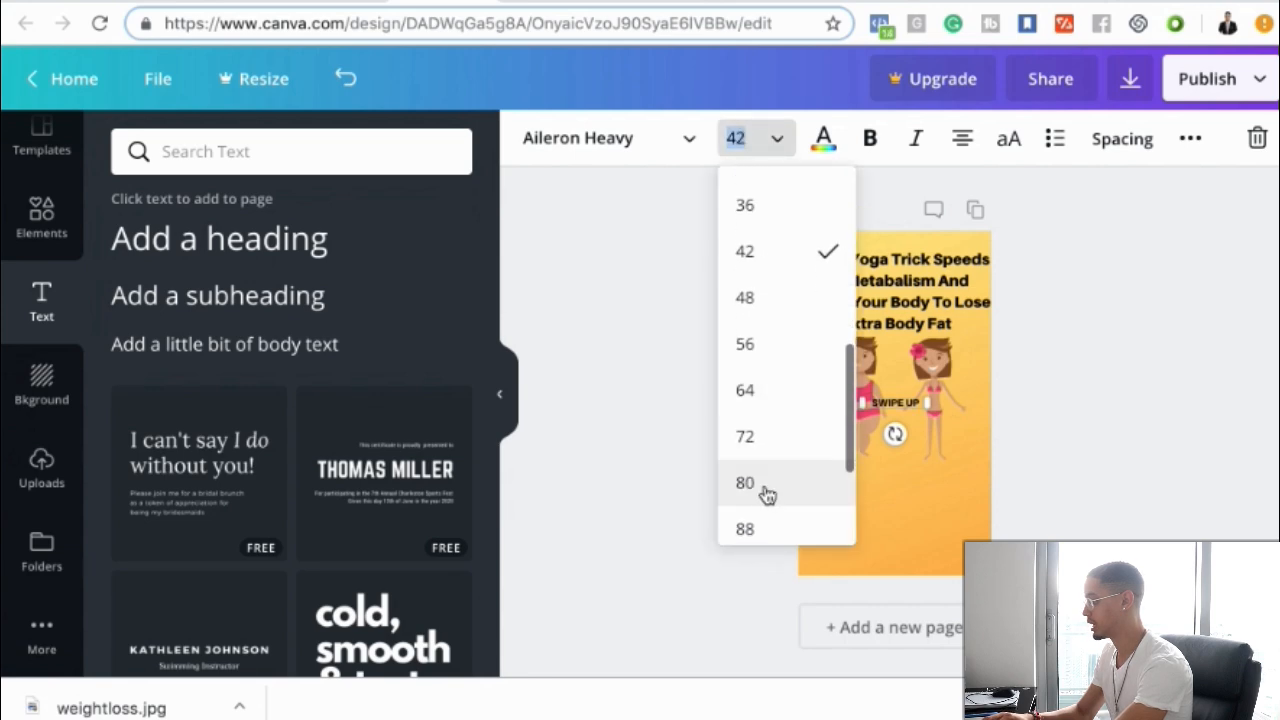
{"action": "left_click", "coordinate": [764, 489]}
{"action": "left_click_drag", "start_coordinate": [927, 422], "coordinate": [896, 527]}
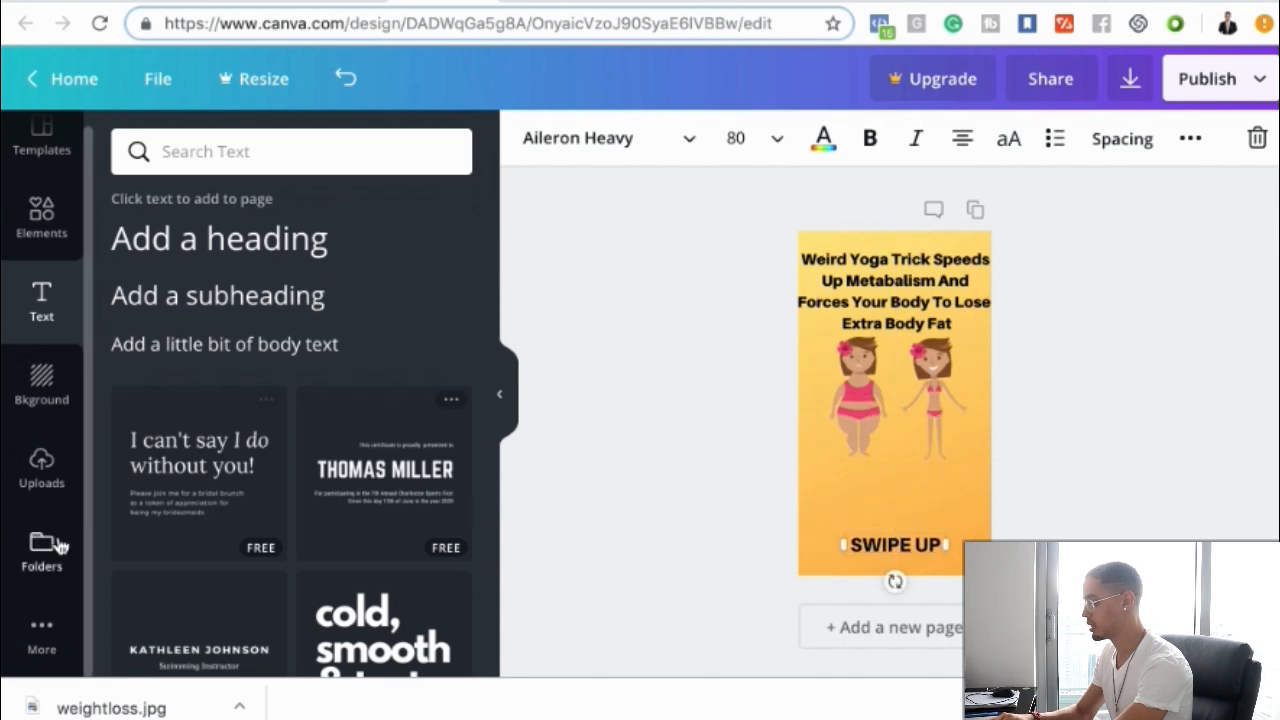
Add the red up-arrow image from the uploads and place it just above SWIPE UP
{"action": "left_click", "coordinate": [41, 467]}
{"action": "scroll", "coordinate": [210, 476], "scroll_direction": "down", "scroll_amount": 10}
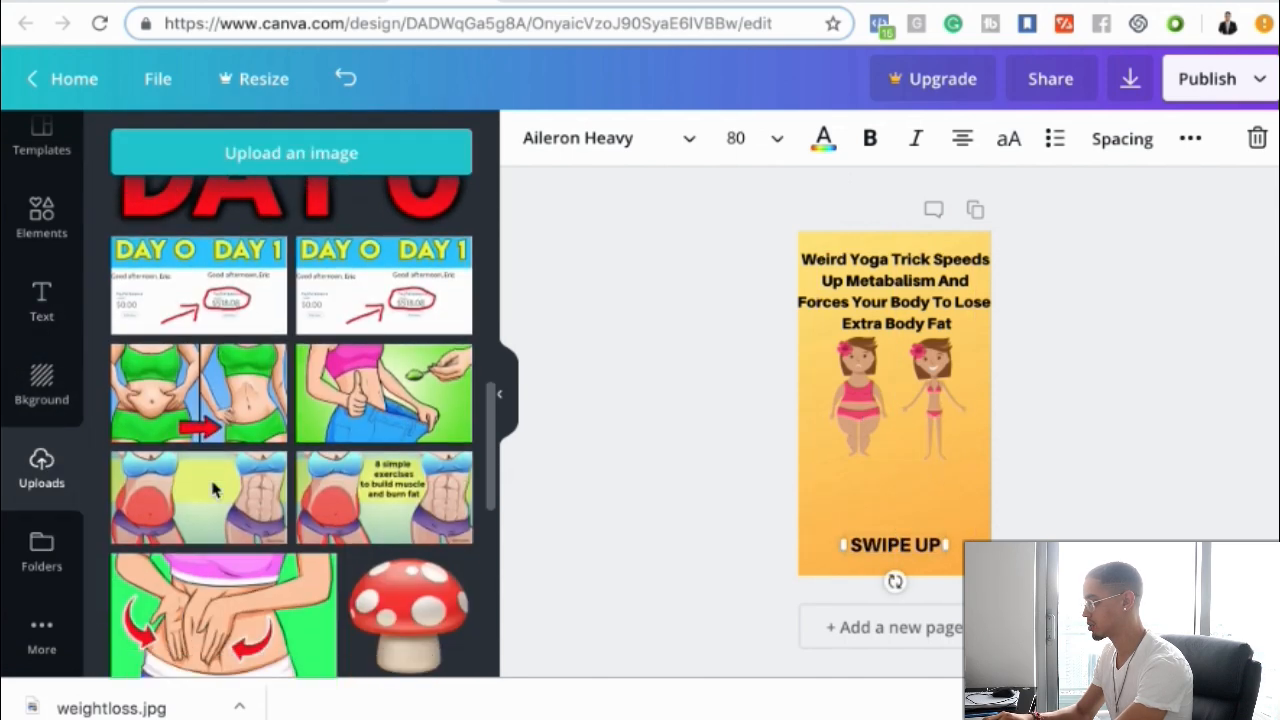
{"action": "scroll", "coordinate": [210, 487], "scroll_direction": "down", "scroll_amount": 5}
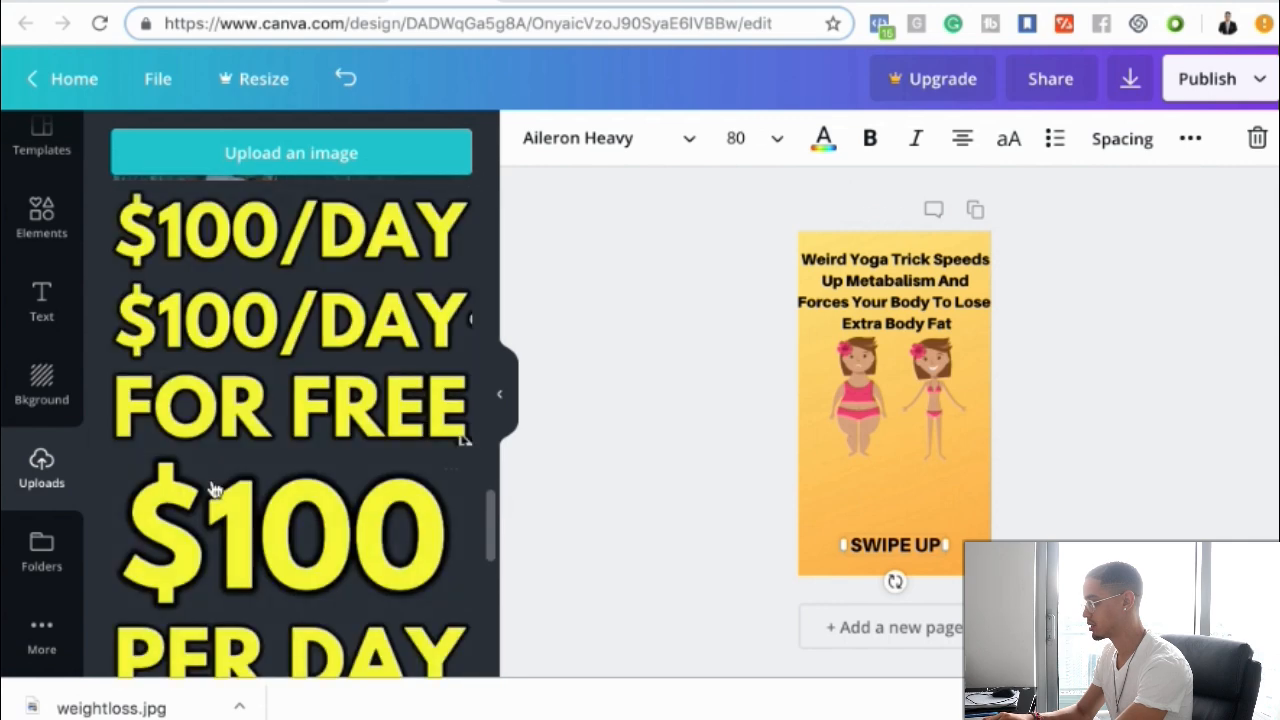
{"action": "scroll", "coordinate": [213, 488], "scroll_direction": "down", "scroll_amount": 8}
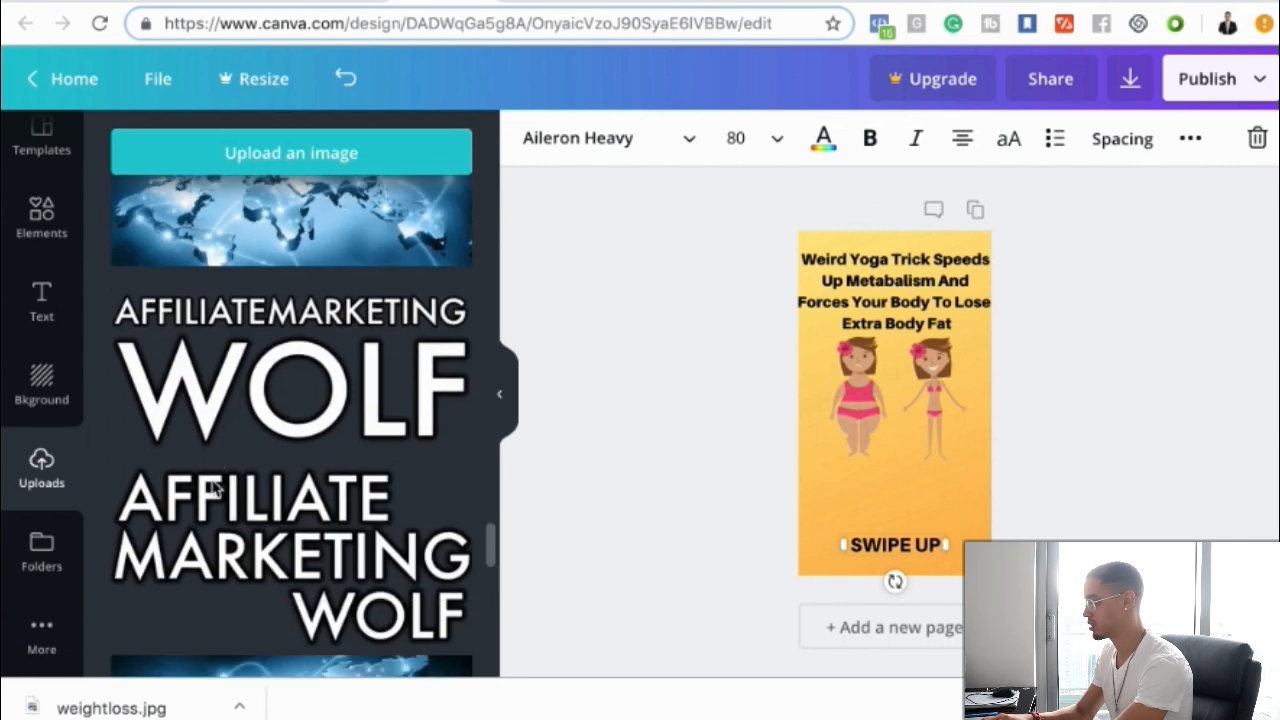
{"action": "scroll", "coordinate": [213, 488], "scroll_direction": "down", "scroll_amount": 10}
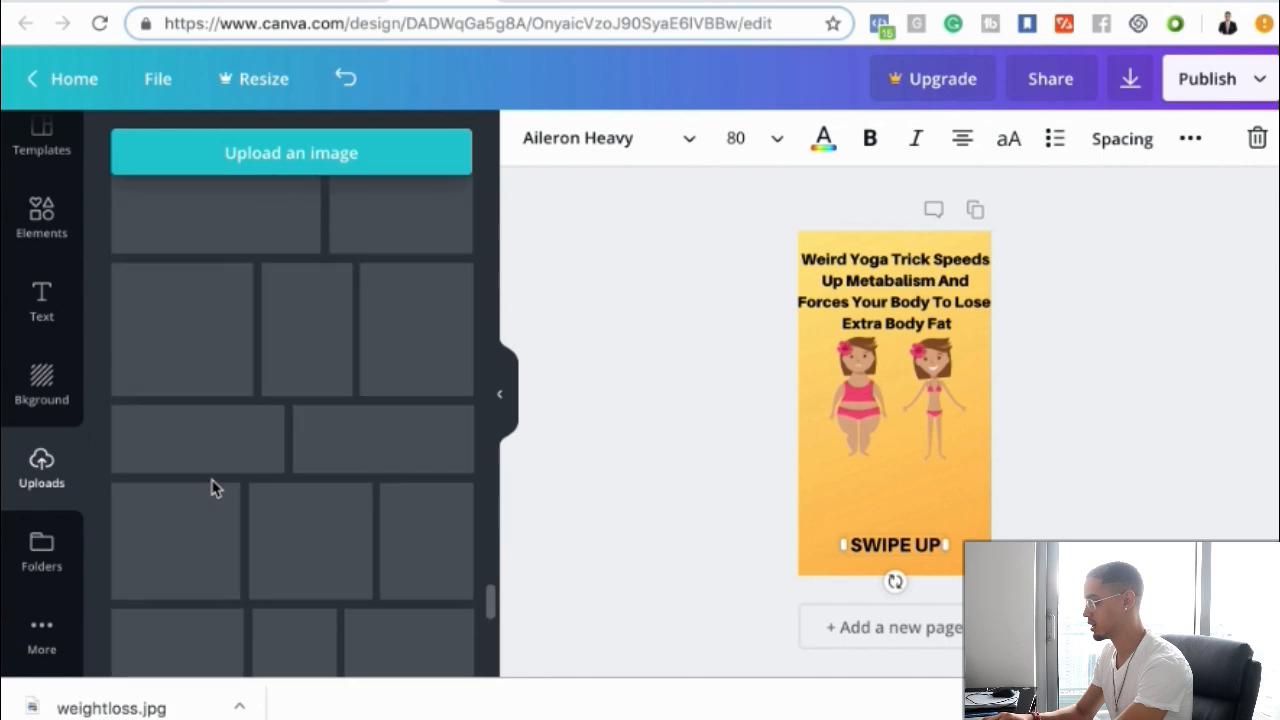
{"action": "scroll", "coordinate": [213, 488], "scroll_direction": "down", "scroll_amount": 10}
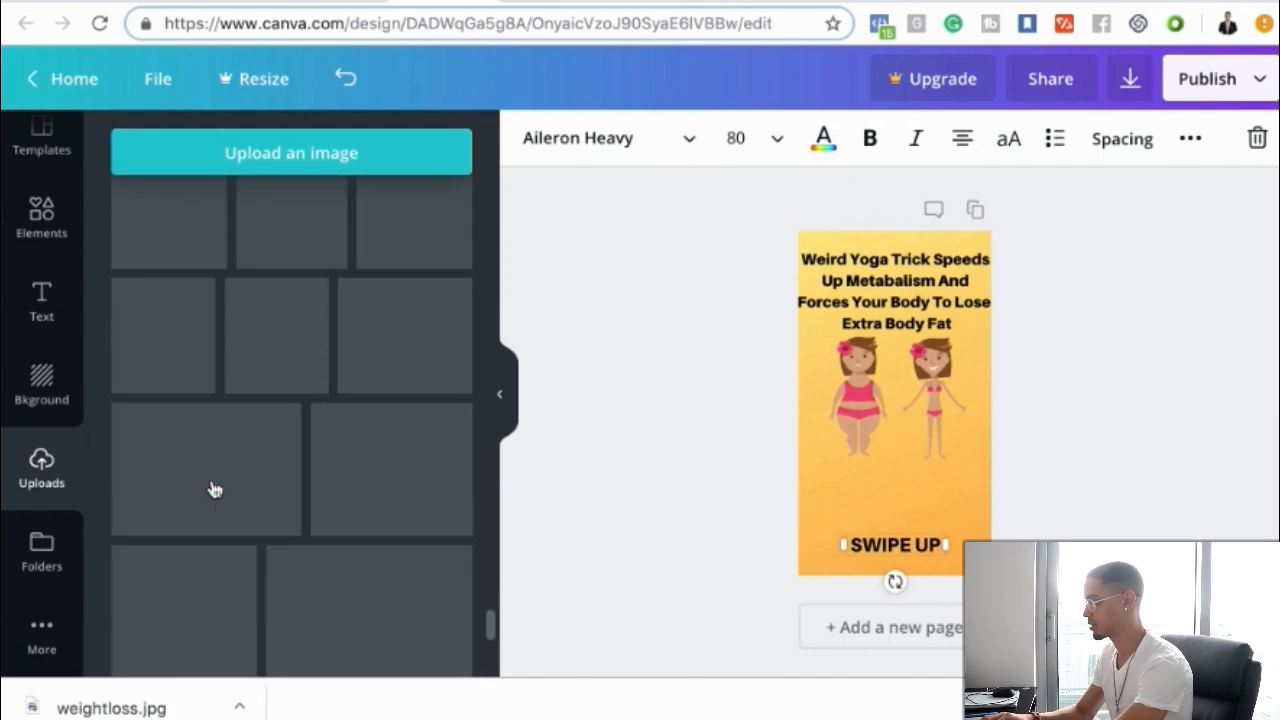
{"action": "scroll", "coordinate": [213, 488], "scroll_direction": "down", "scroll_amount": 10}
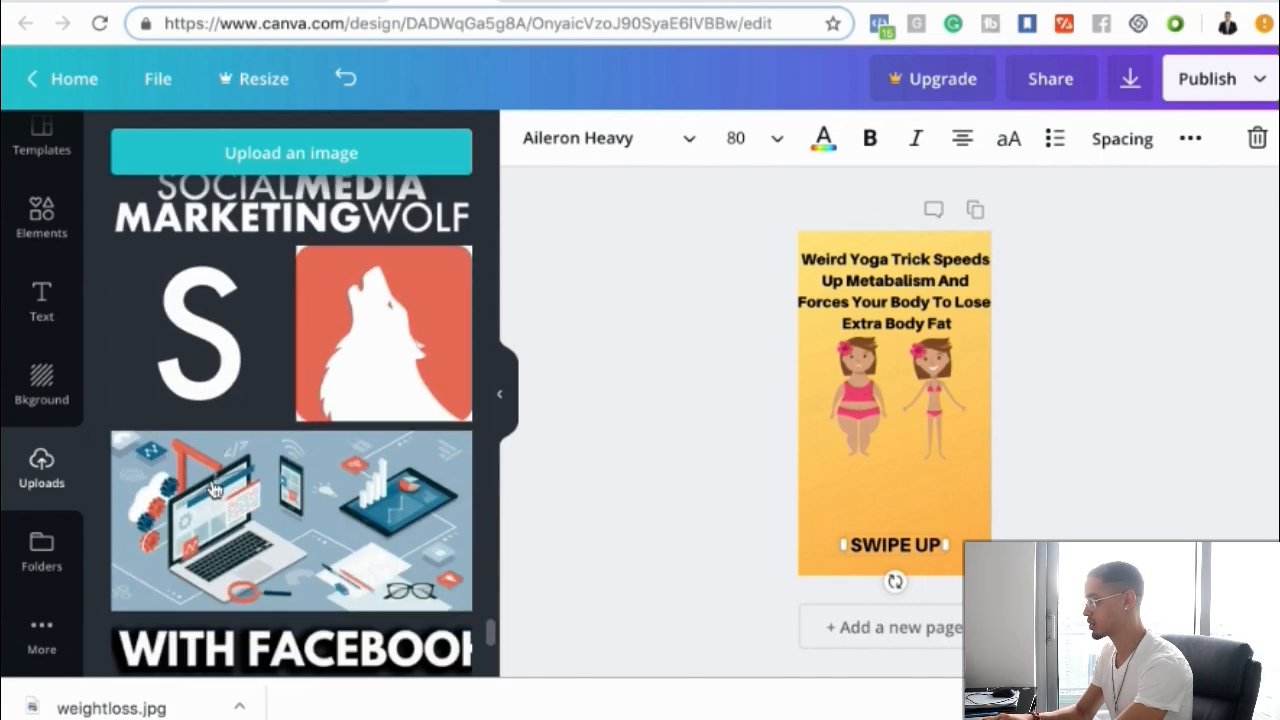
{"action": "scroll", "coordinate": [213, 488], "scroll_direction": "down", "scroll_amount": 10}
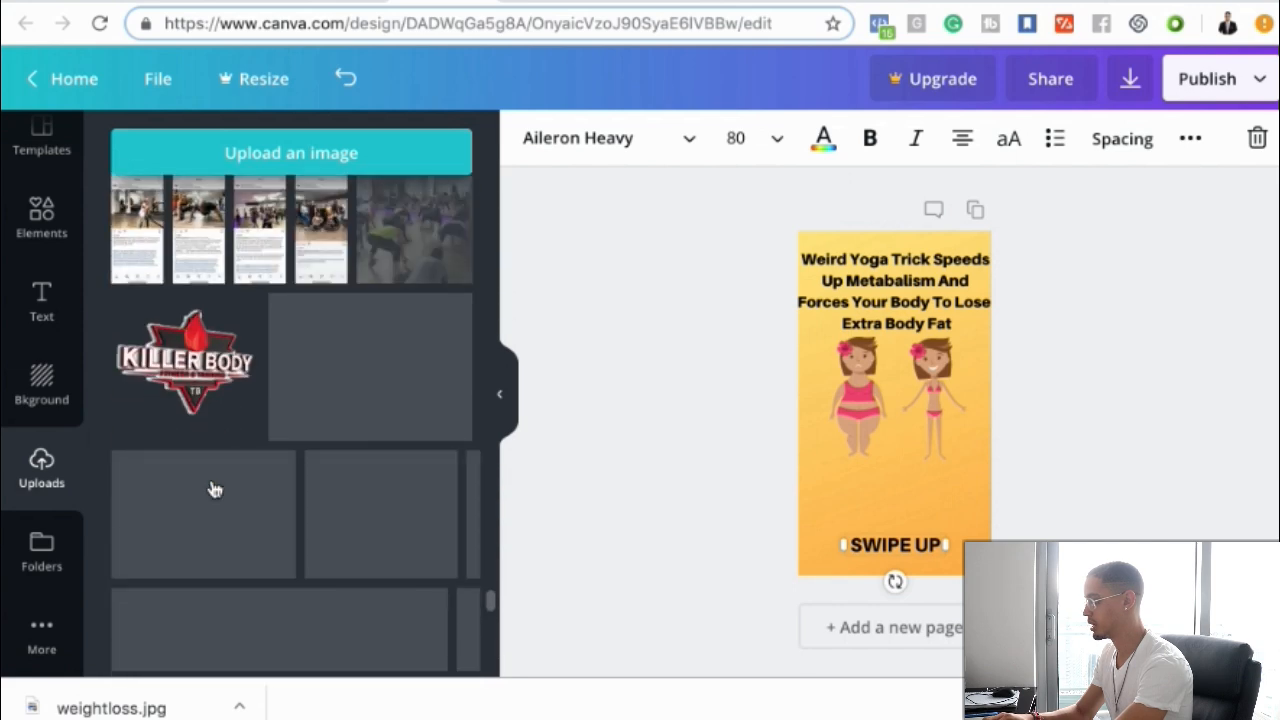
{"action": "scroll", "coordinate": [213, 488], "scroll_direction": "down", "scroll_amount": 10}
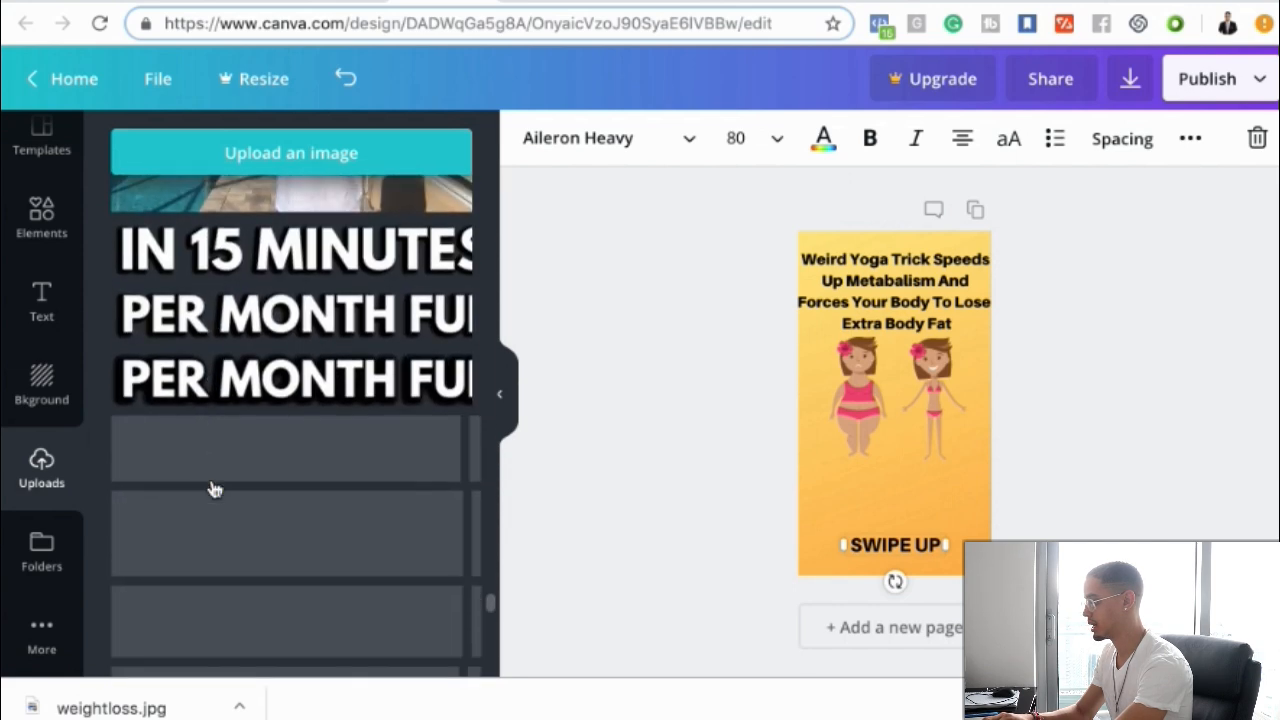
{"action": "scroll", "coordinate": [213, 488], "scroll_direction": "down", "scroll_amount": 10}
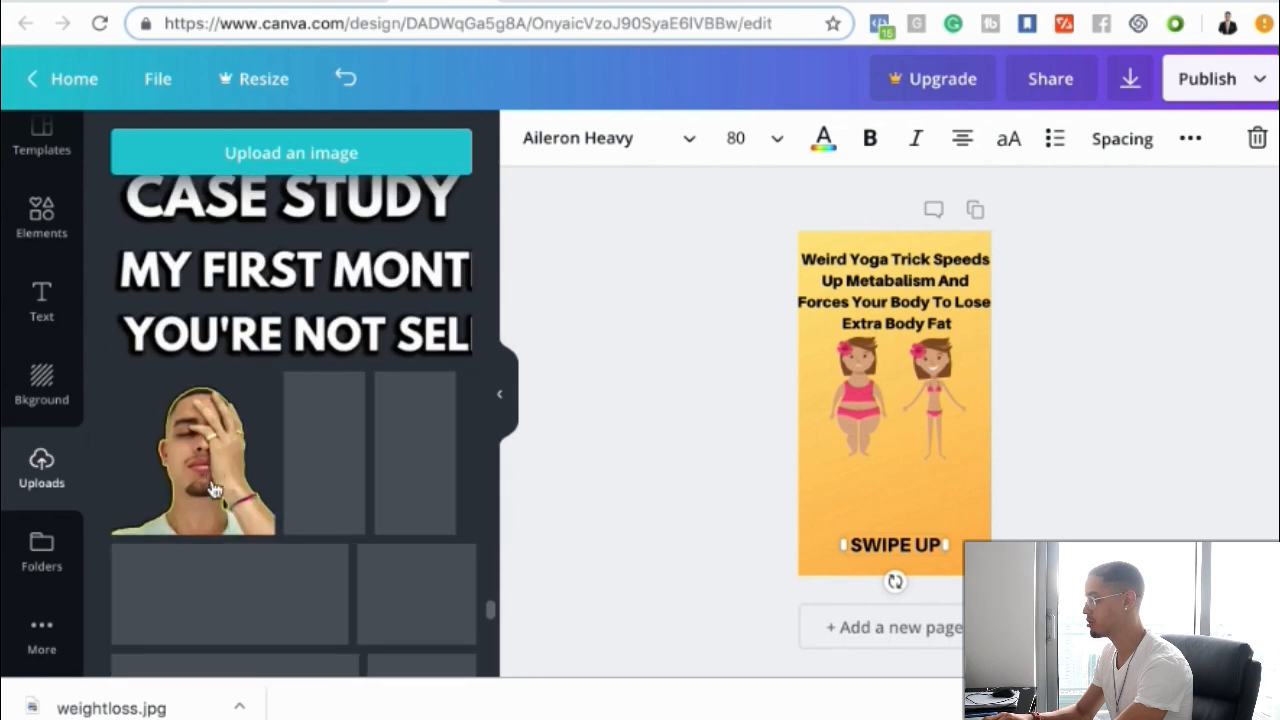
{"action": "scroll", "coordinate": [213, 488], "scroll_direction": "up", "scroll_amount": 5}
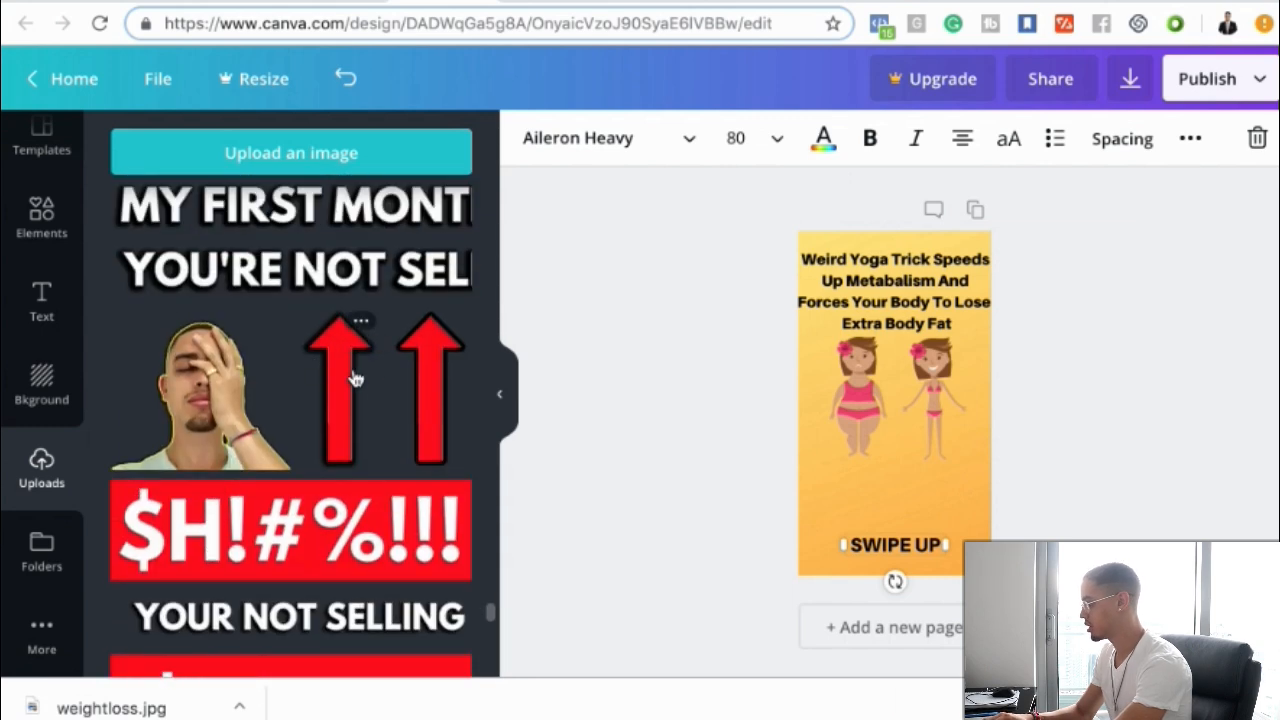
{"action": "left_click", "coordinate": [355, 378]}
{"action": "left_click_drag", "start_coordinate": [818, 245], "coordinate": [905, 481]}
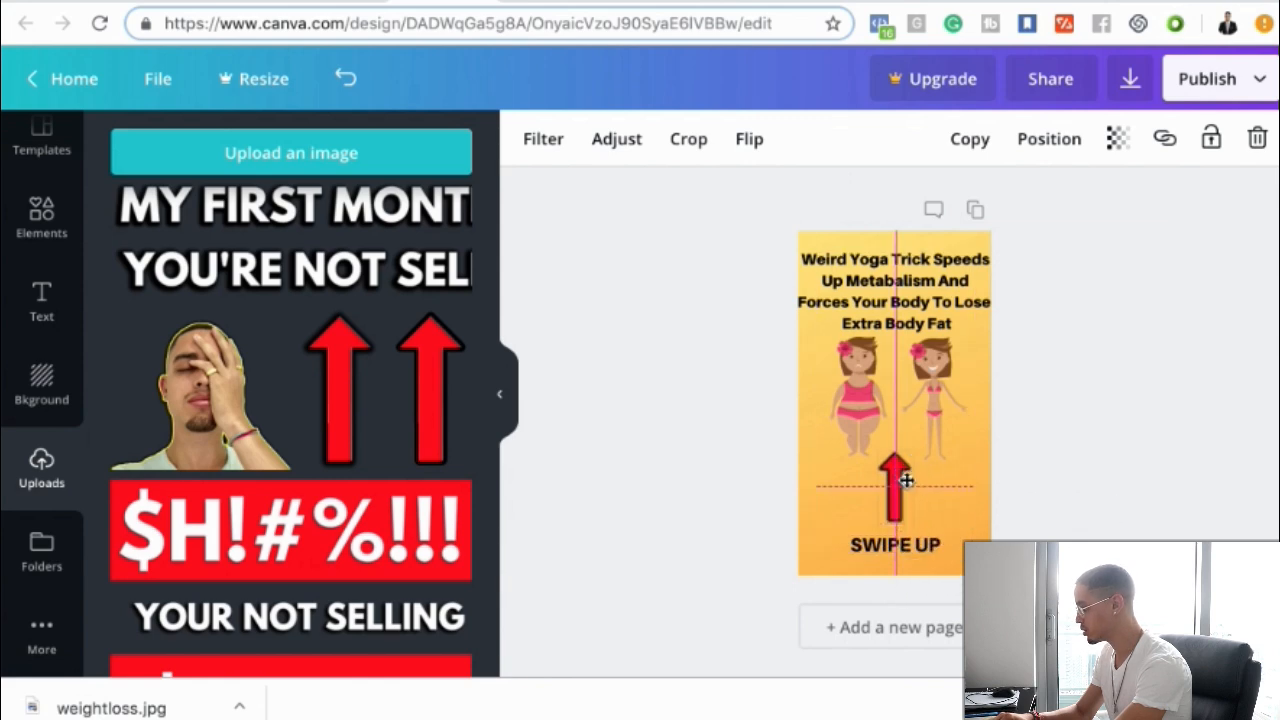
{"action": "left_click", "coordinate": [671, 342]}
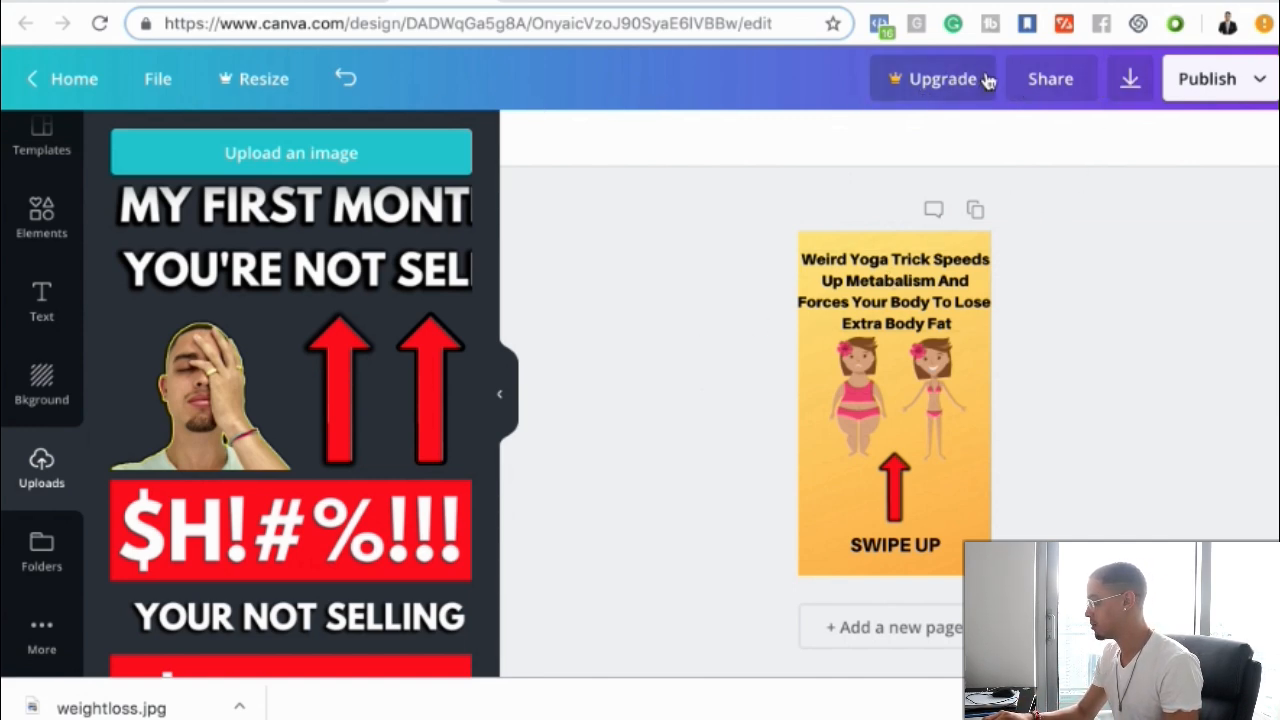
Download the finished ad design as a PNG
{"action": "left_click", "coordinate": [1133, 92]}
{"action": "left_click", "coordinate": [1095, 342]}
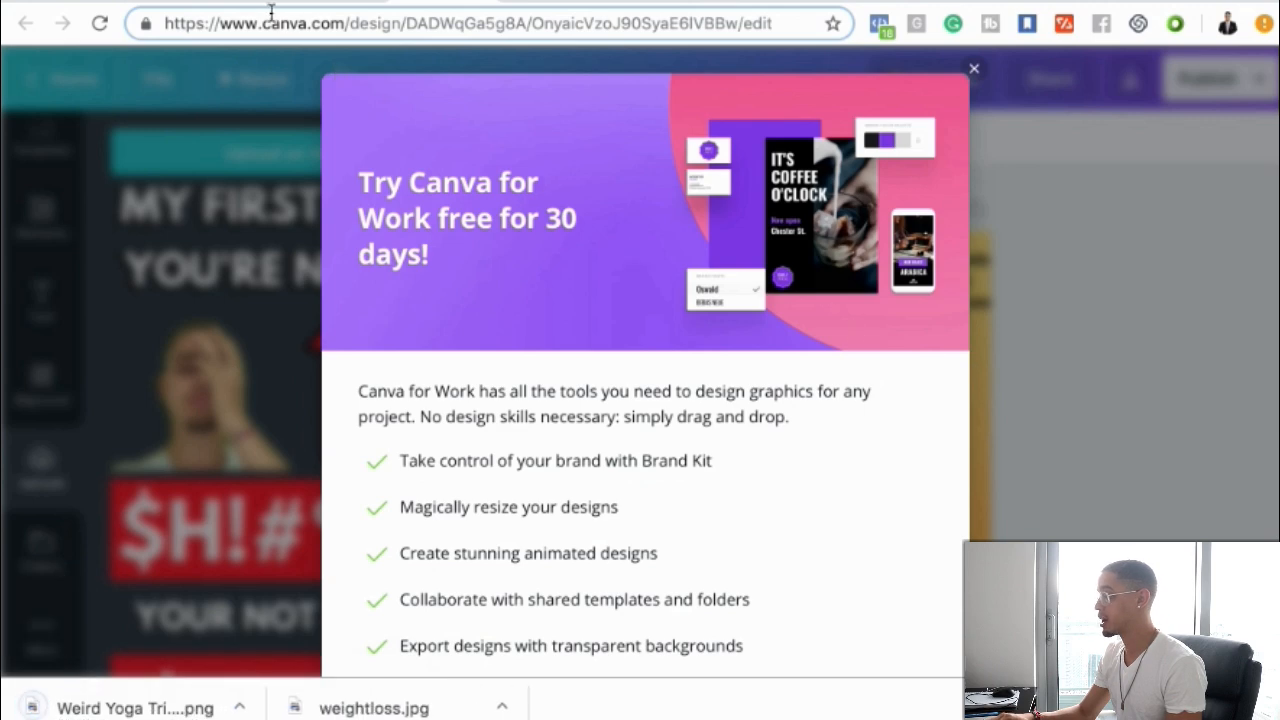
Switch to the Snapchat Ads tab and upload the downloaded 'Weird Yoga Trick Speeds…' PNG as the Topsnap Media
{"action": "left_click", "coordinate": [130, 4]}
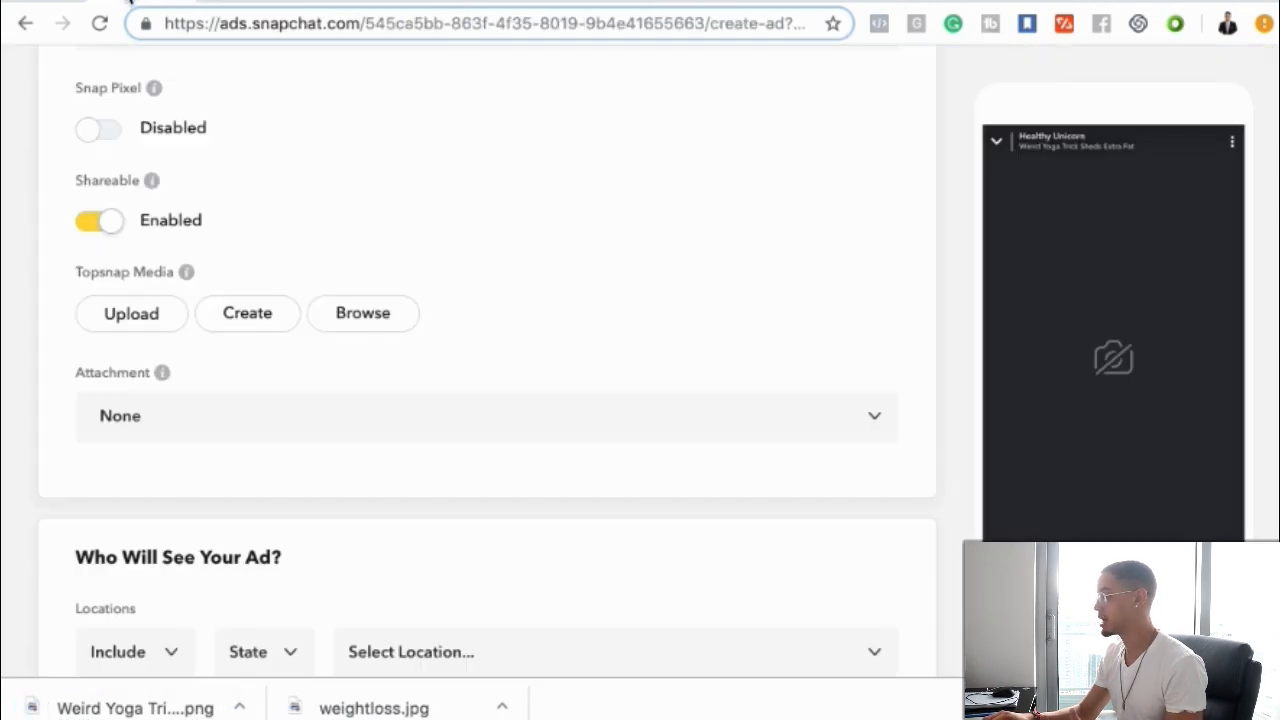
{"action": "left_click", "coordinate": [238, 3]}
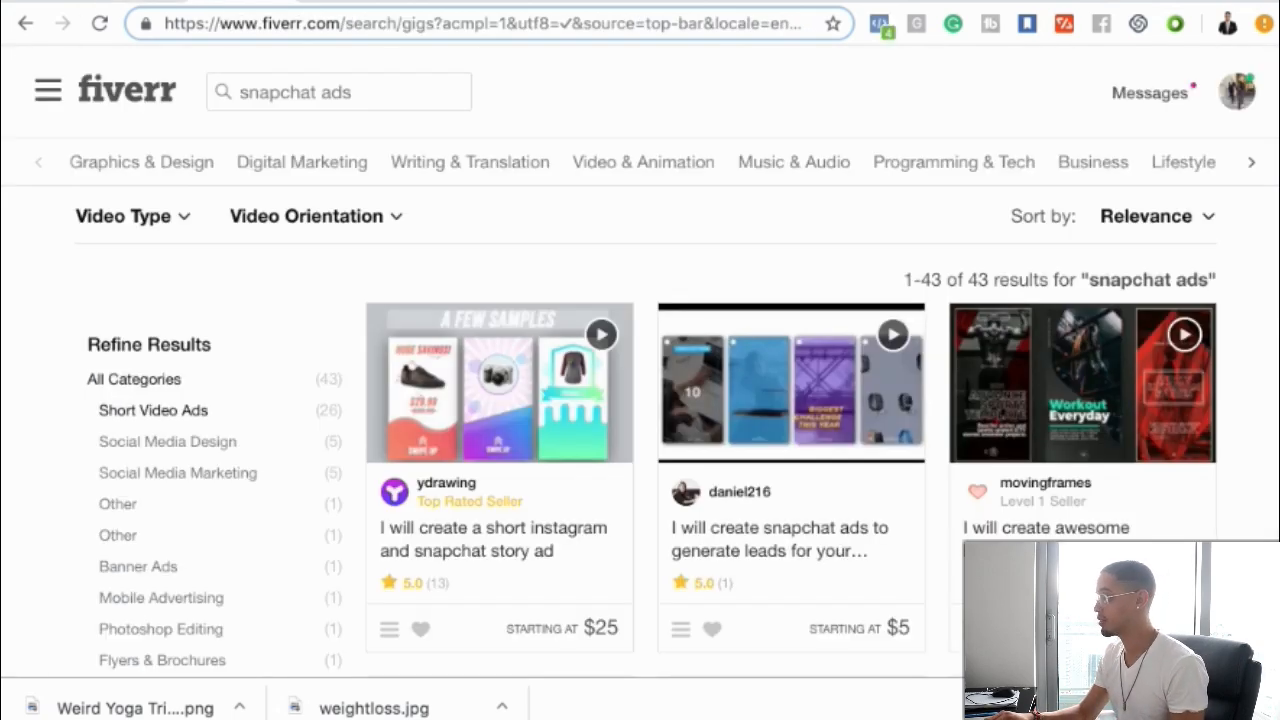
{"action": "left_click", "coordinate": [129, 3]}
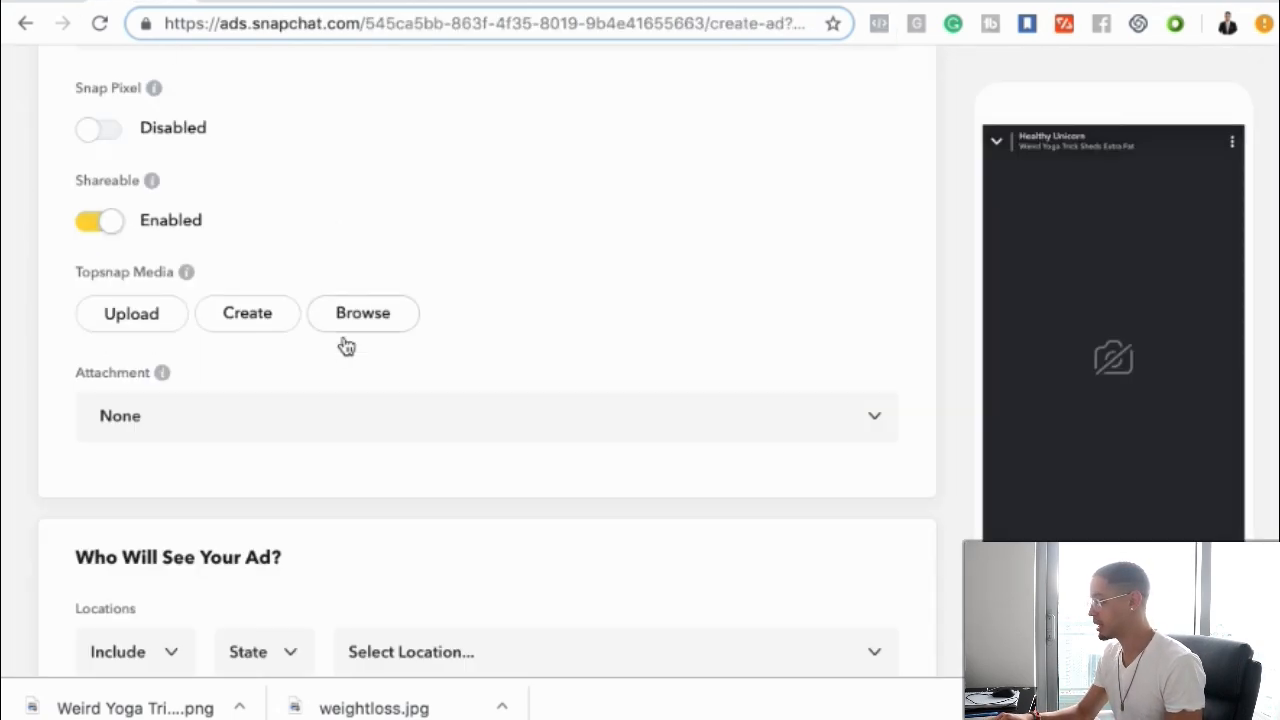
{"action": "left_click", "coordinate": [150, 320]}
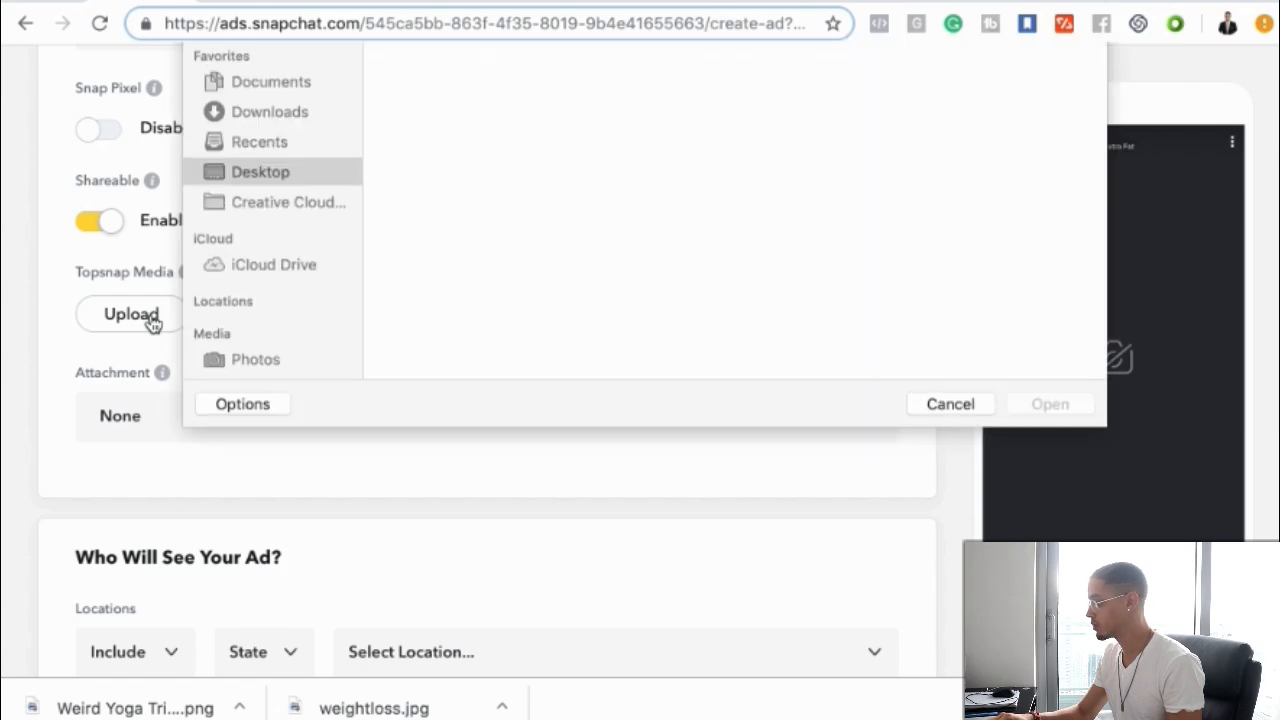
{"action": "scroll", "coordinate": [481, 298], "scroll_direction": "down", "scroll_amount": 3}
{"action": "scroll", "coordinate": [479, 286], "scroll_direction": "down", "scroll_amount": 3}
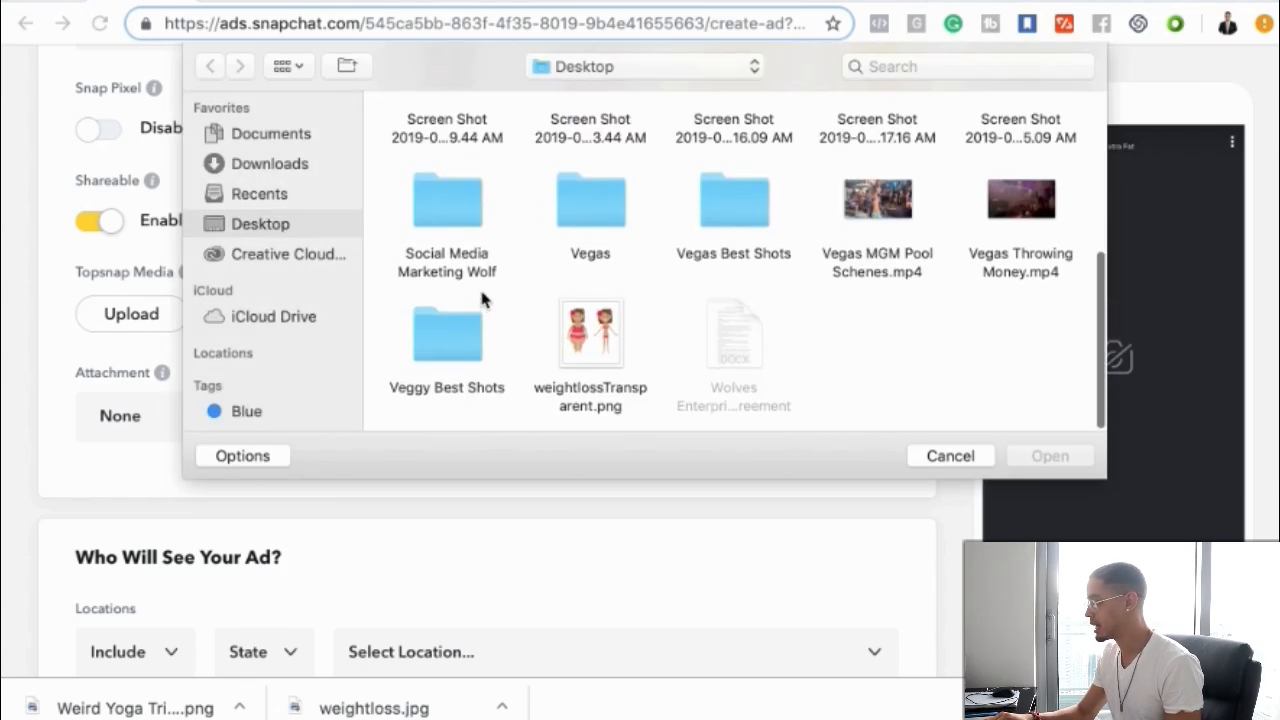
{"action": "left_click", "coordinate": [270, 164]}
{"action": "scroll", "coordinate": [591, 309], "scroll_direction": "down", "scroll_amount": 15}
{"action": "scroll", "coordinate": [591, 313], "scroll_direction": "down", "scroll_amount": 10}
{"action": "scroll", "coordinate": [598, 312], "scroll_direction": "up", "scroll_amount": 5}
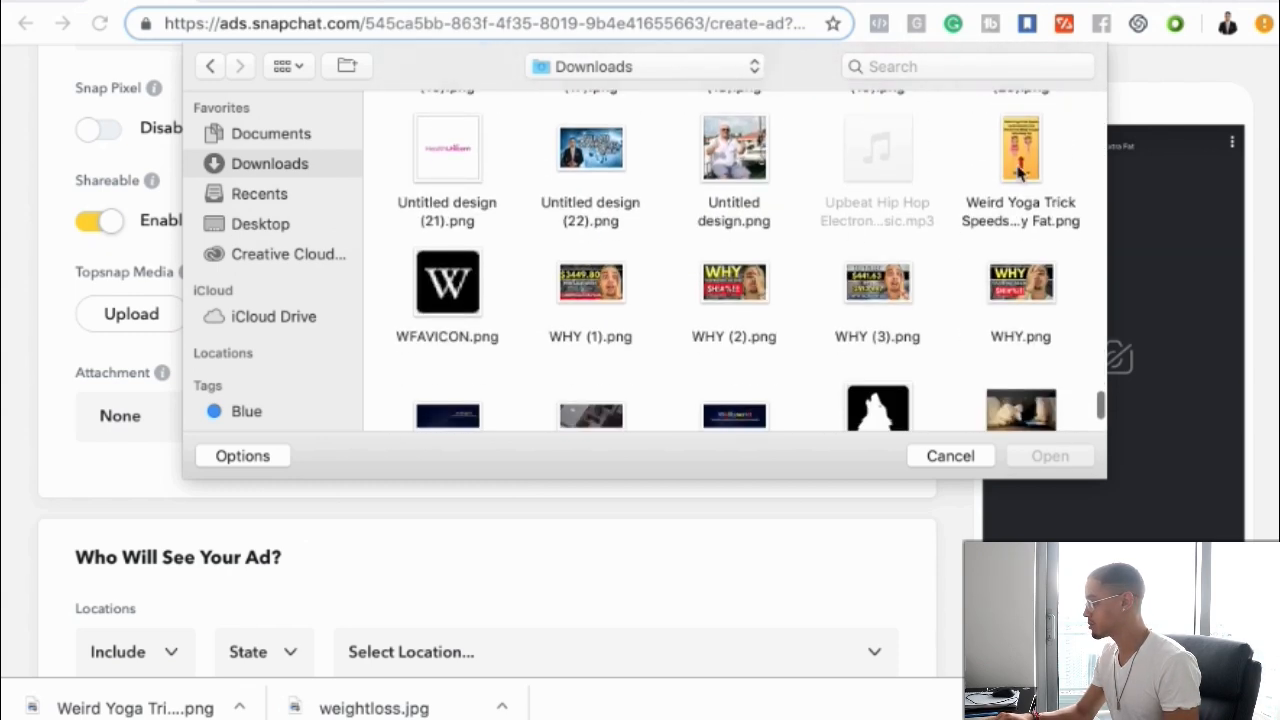
{"action": "left_click", "coordinate": [1020, 160]}
{"action": "left_click", "coordinate": [1050, 456]}
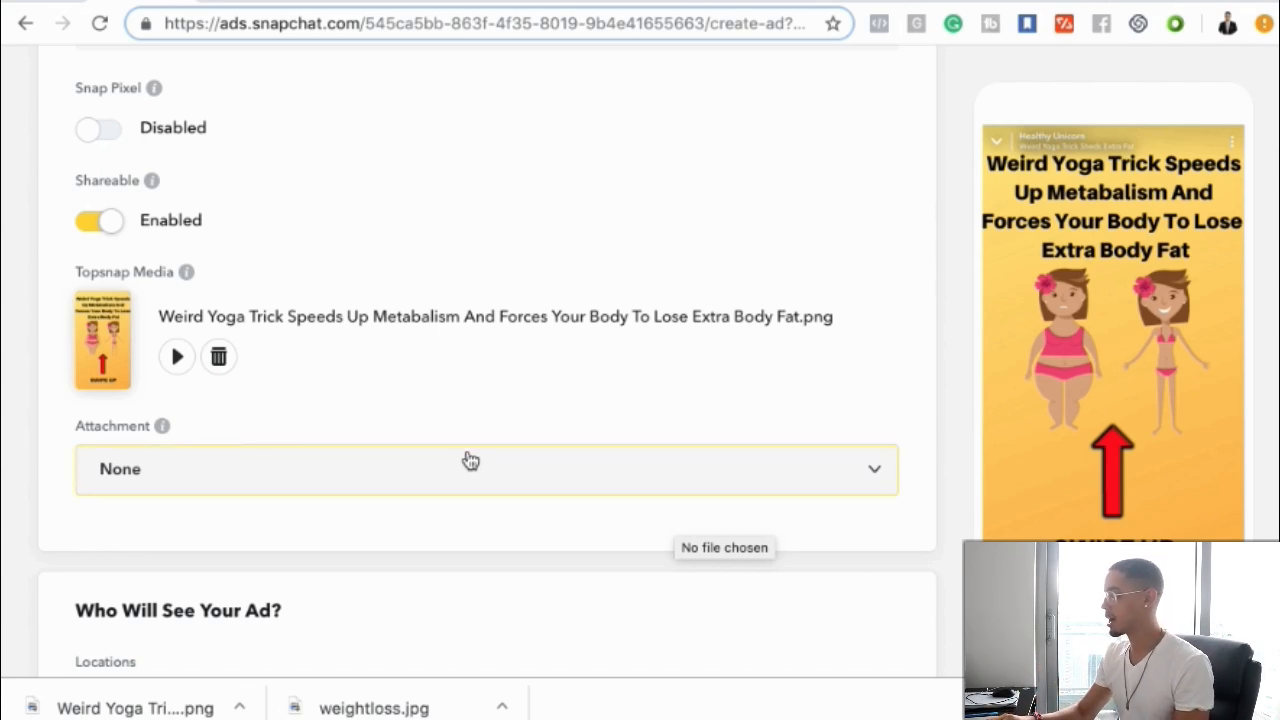
Set the minimum audience age to 35 in the targeting section
{"action": "scroll", "coordinate": [468, 458], "scroll_direction": "down", "scroll_amount": 3}
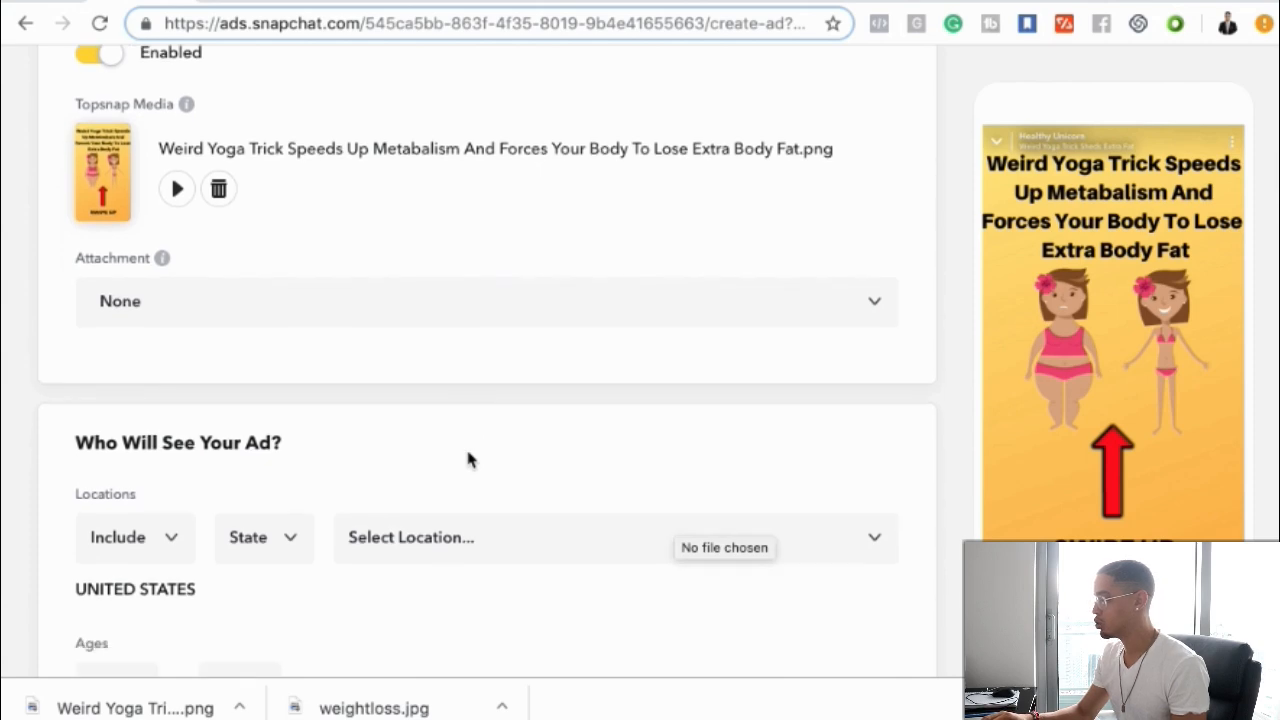
{"action": "scroll", "coordinate": [232, 558], "scroll_direction": "down", "scroll_amount": 2}
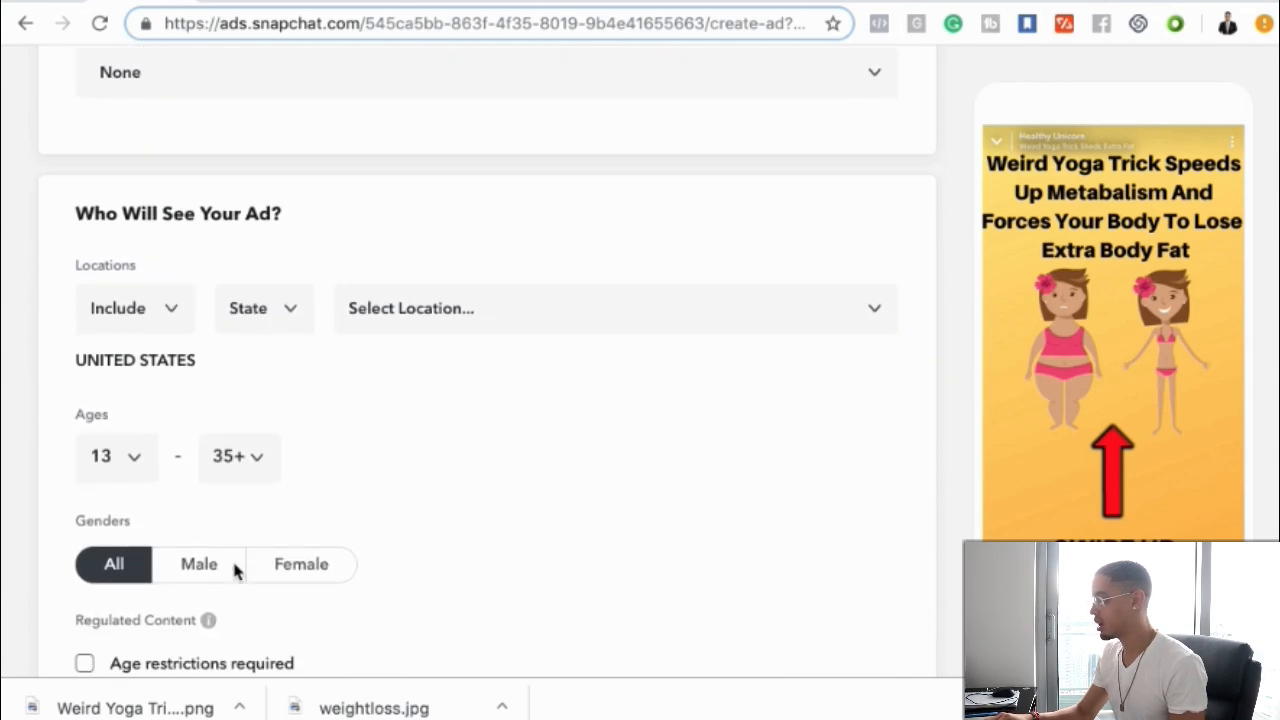
{"action": "left_click", "coordinate": [153, 317]}
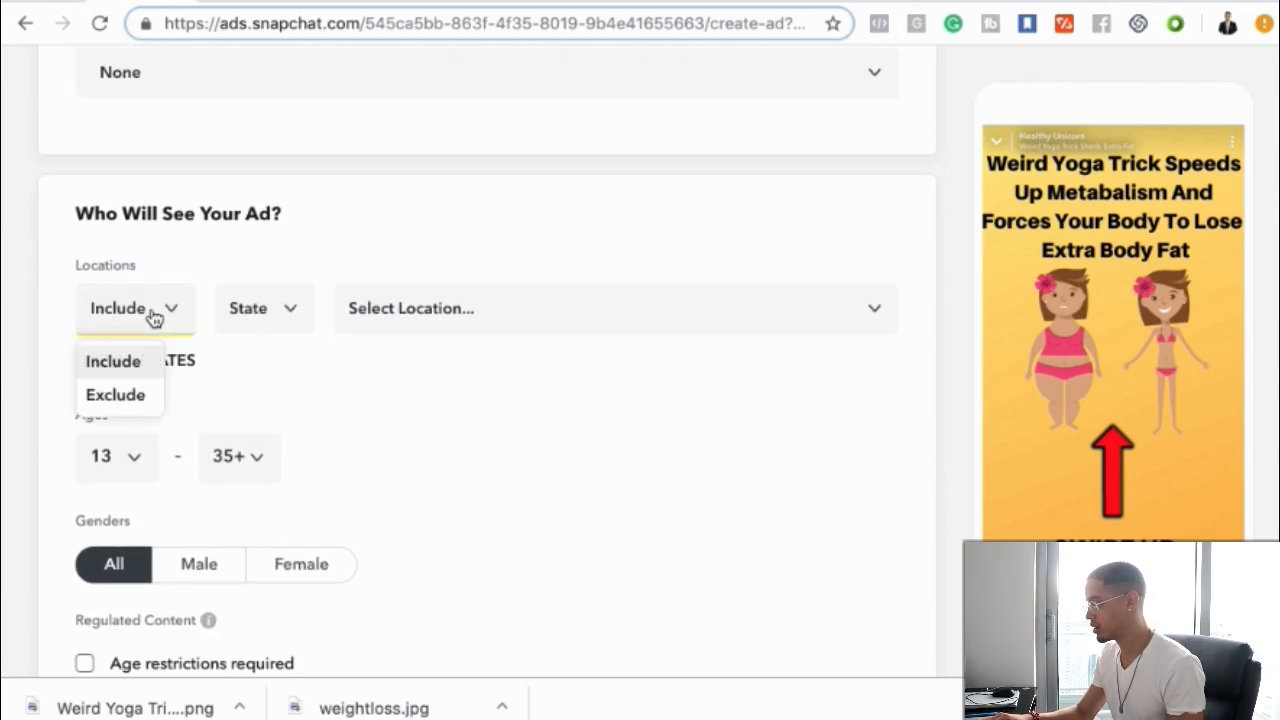
{"action": "left_click", "coordinate": [247, 262]}
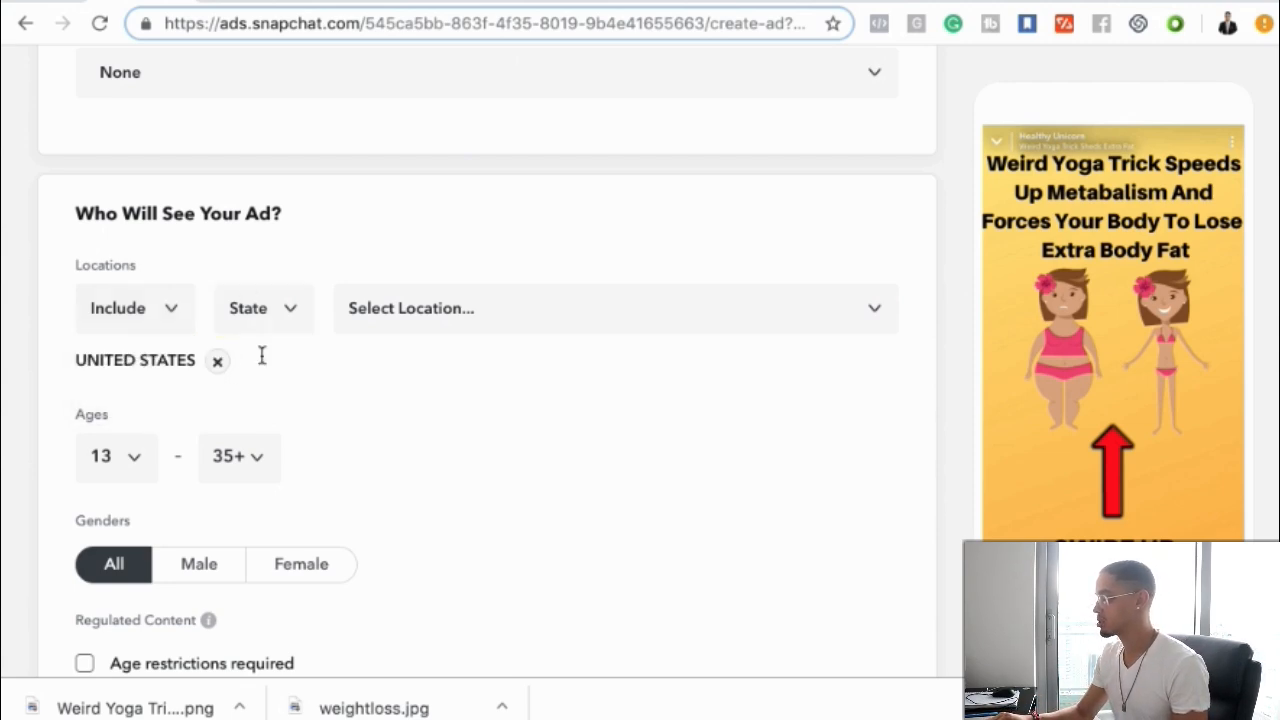
{"action": "left_click", "coordinate": [118, 475]}
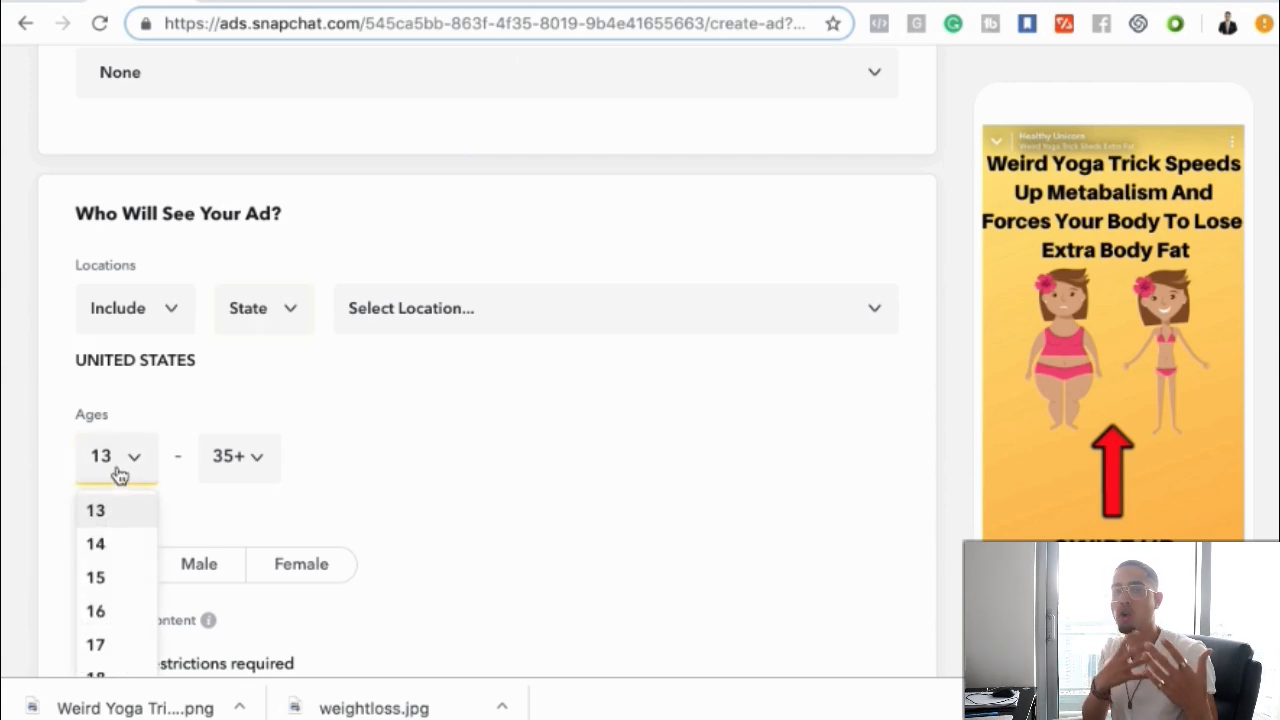
{"action": "scroll", "coordinate": [118, 475], "scroll_direction": "down", "scroll_amount": 2}
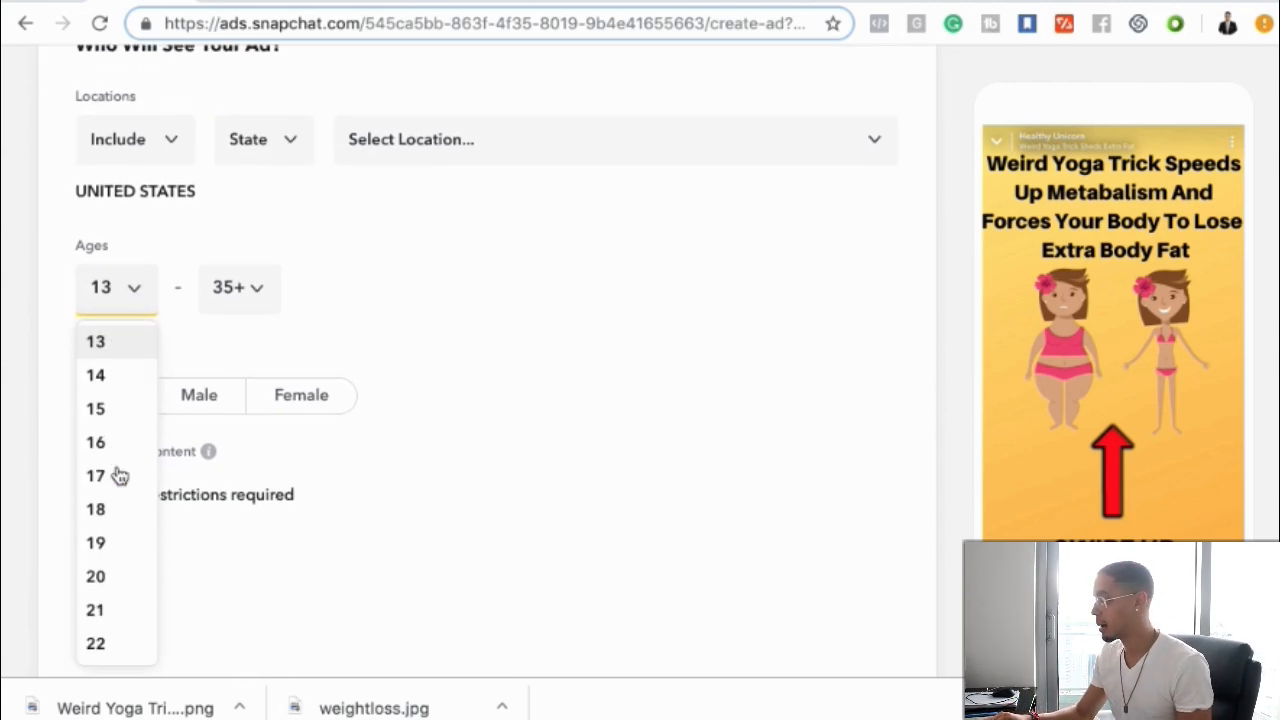
{"action": "scroll", "coordinate": [113, 537], "scroll_direction": "down", "scroll_amount": 3}
{"action": "scroll", "coordinate": [110, 537], "scroll_direction": "down", "scroll_amount": 2}
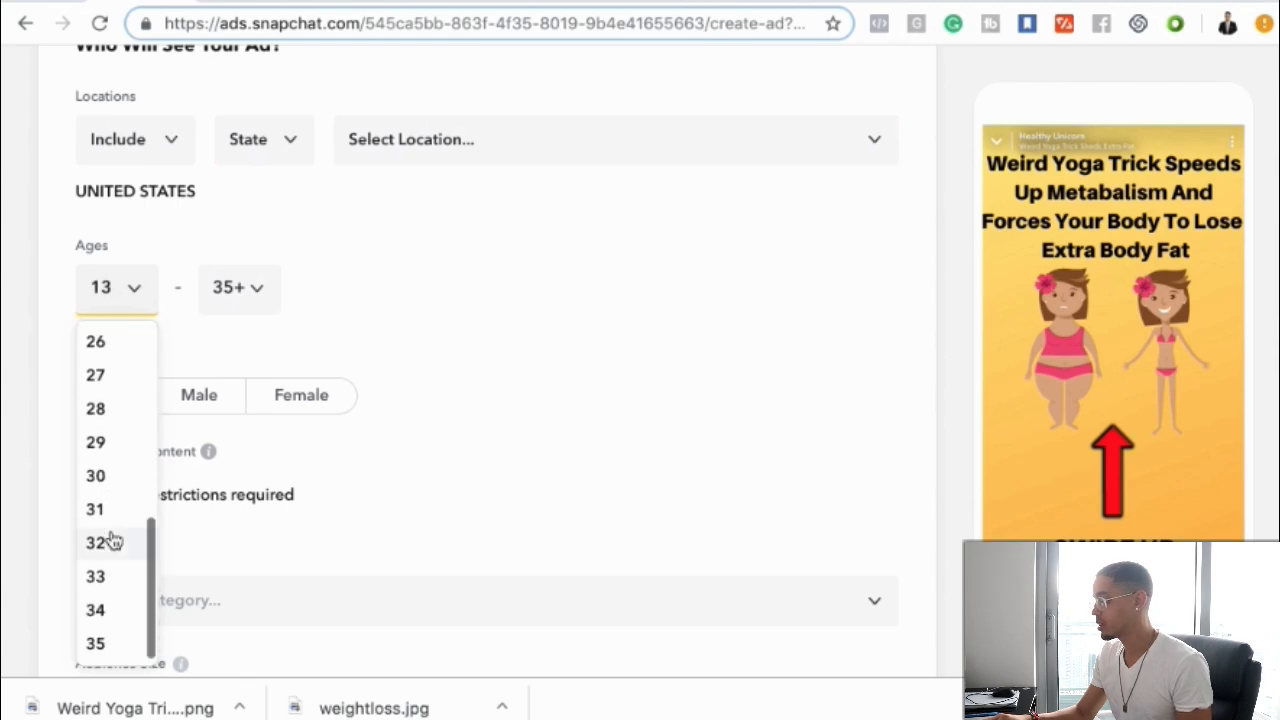
{"action": "left_click", "coordinate": [100, 643]}
{"action": "left_click", "coordinate": [232, 287]}
{"action": "scroll", "coordinate": [244, 483], "scroll_direction": "down", "scroll_amount": 5}
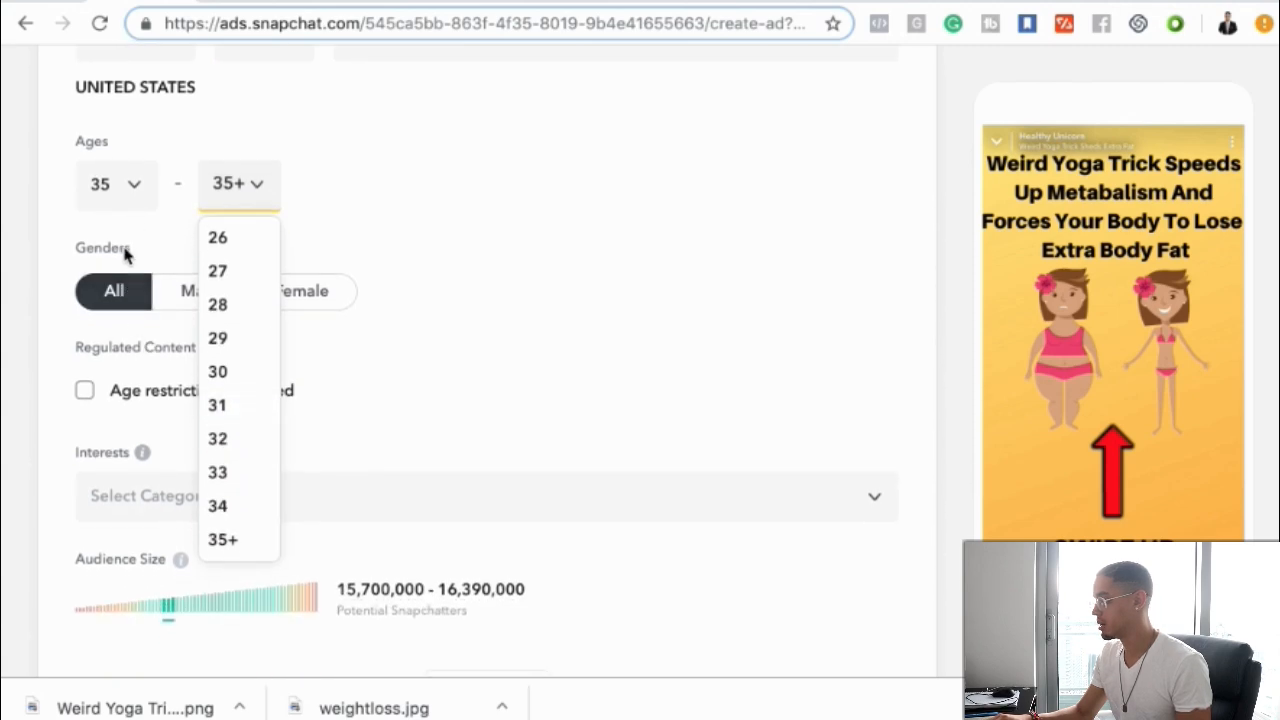
{"action": "left_click", "coordinate": [126, 255]}
{"action": "left_click", "coordinate": [118, 200]}
{"action": "scroll", "coordinate": [123, 371], "scroll_direction": "down", "scroll_amount": 2}
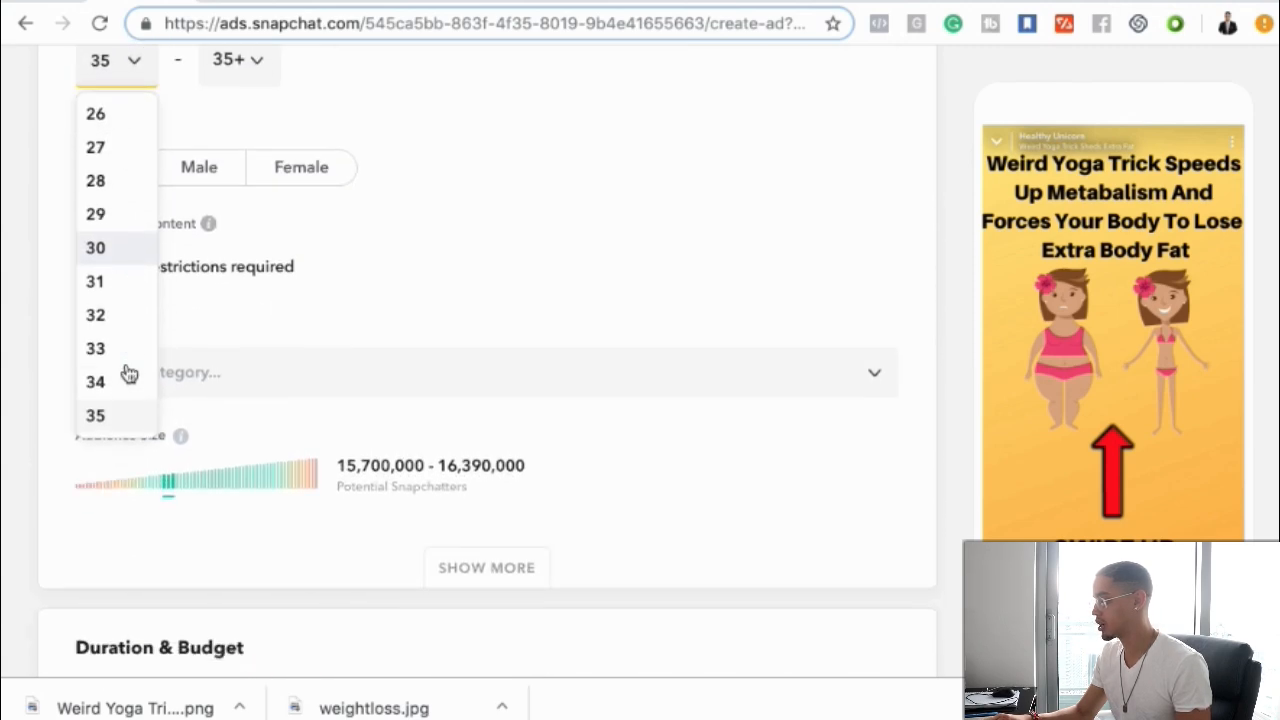
{"action": "scroll", "coordinate": [123, 371], "scroll_direction": "up", "scroll_amount": 1}
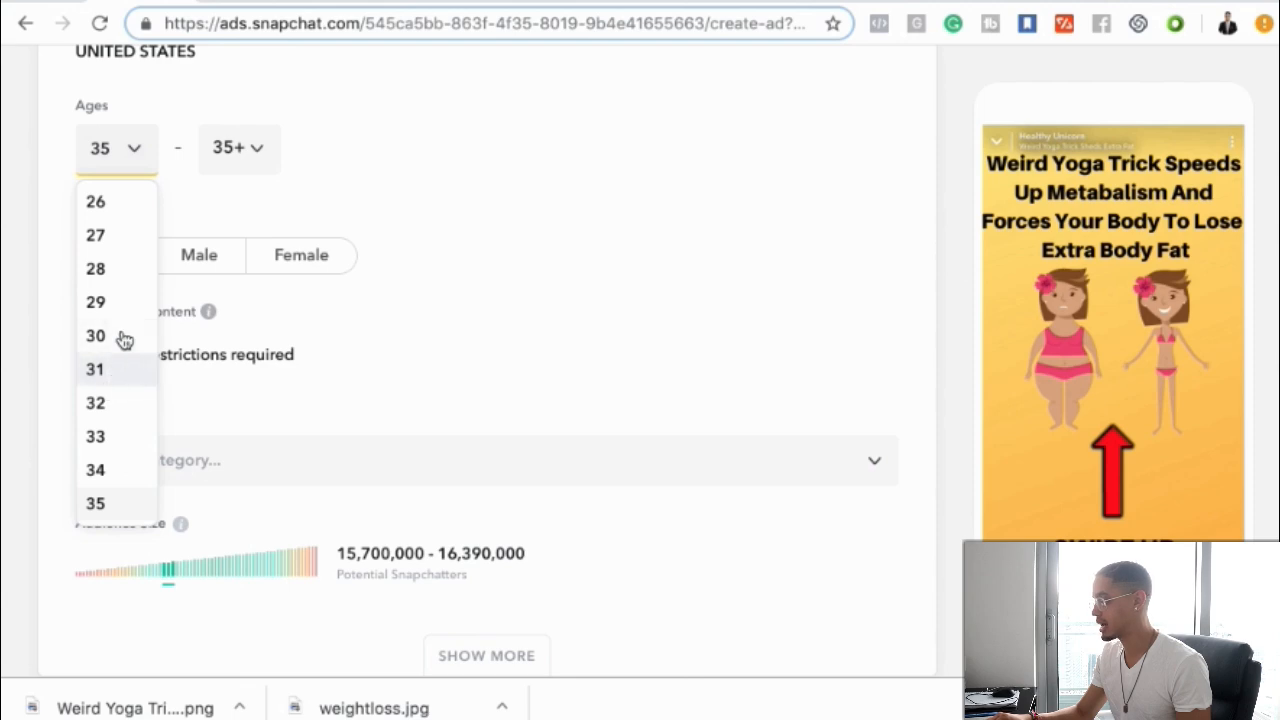
{"action": "scroll", "coordinate": [100, 268], "scroll_direction": "up", "scroll_amount": 2}
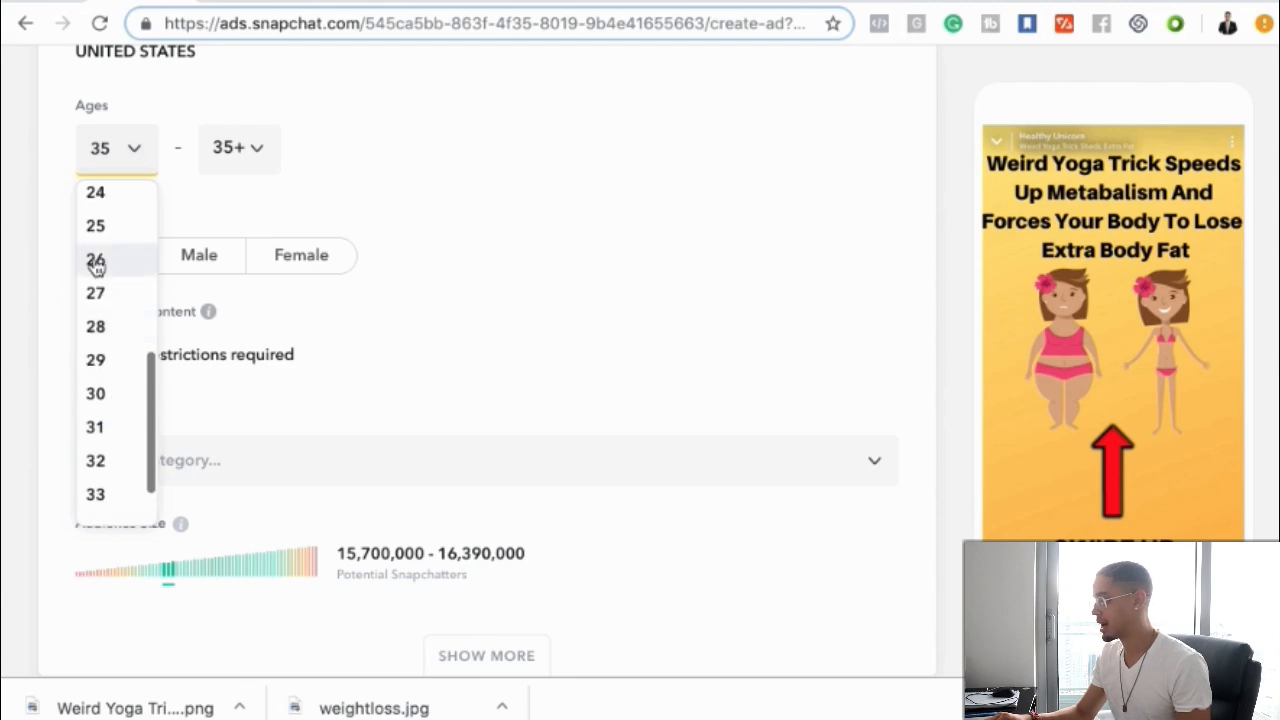
{"action": "left_click", "coordinate": [95, 222]}
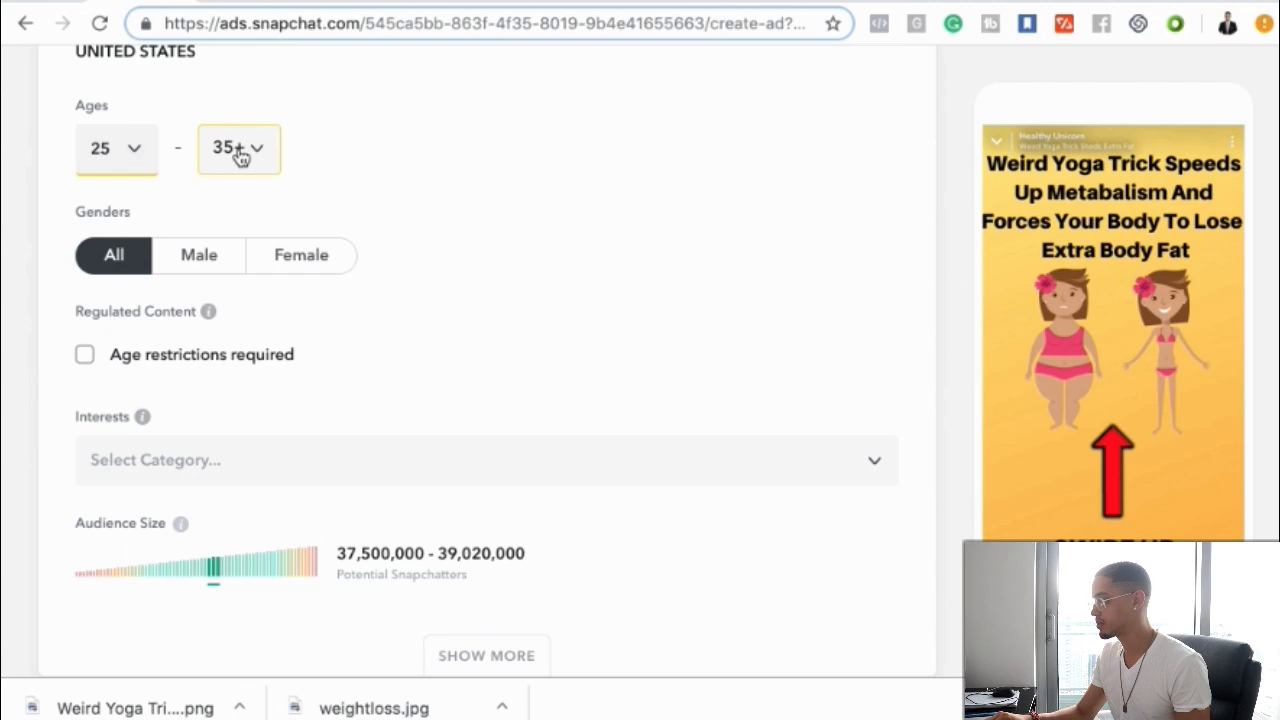
{"action": "left_click", "coordinate": [143, 164]}
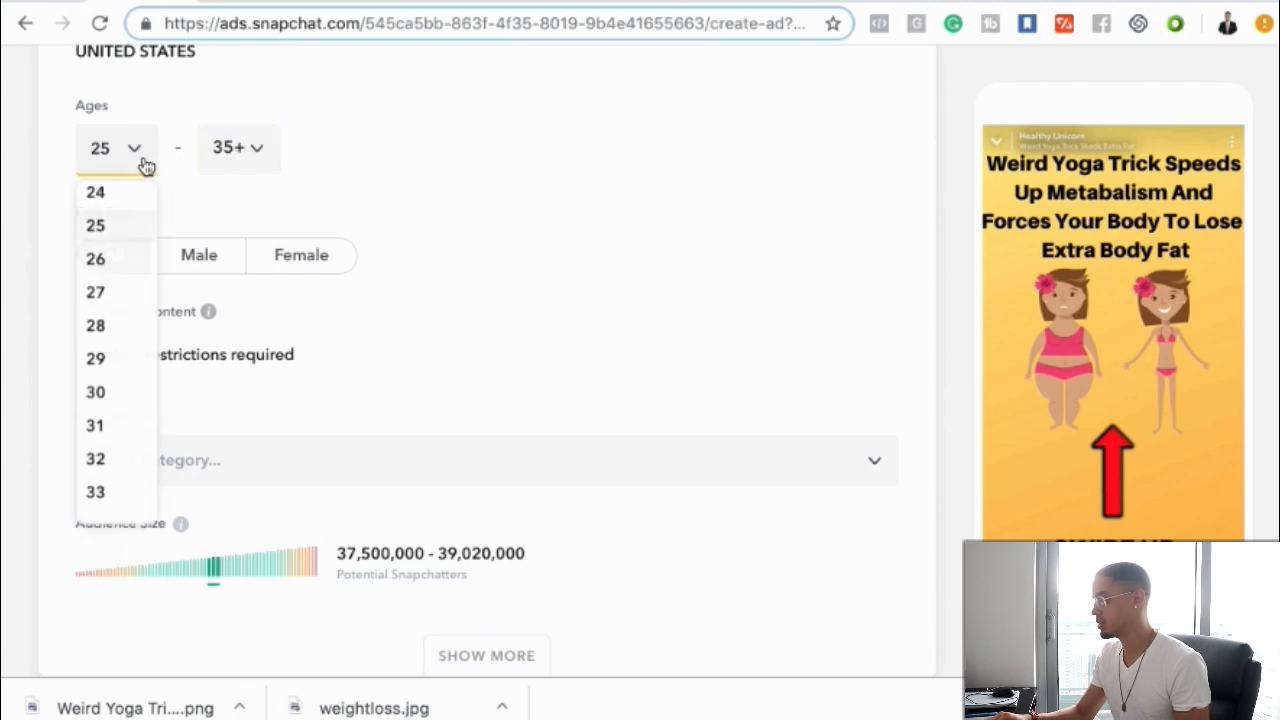
{"action": "scroll", "coordinate": [116, 374], "scroll_direction": "down", "scroll_amount": 1}
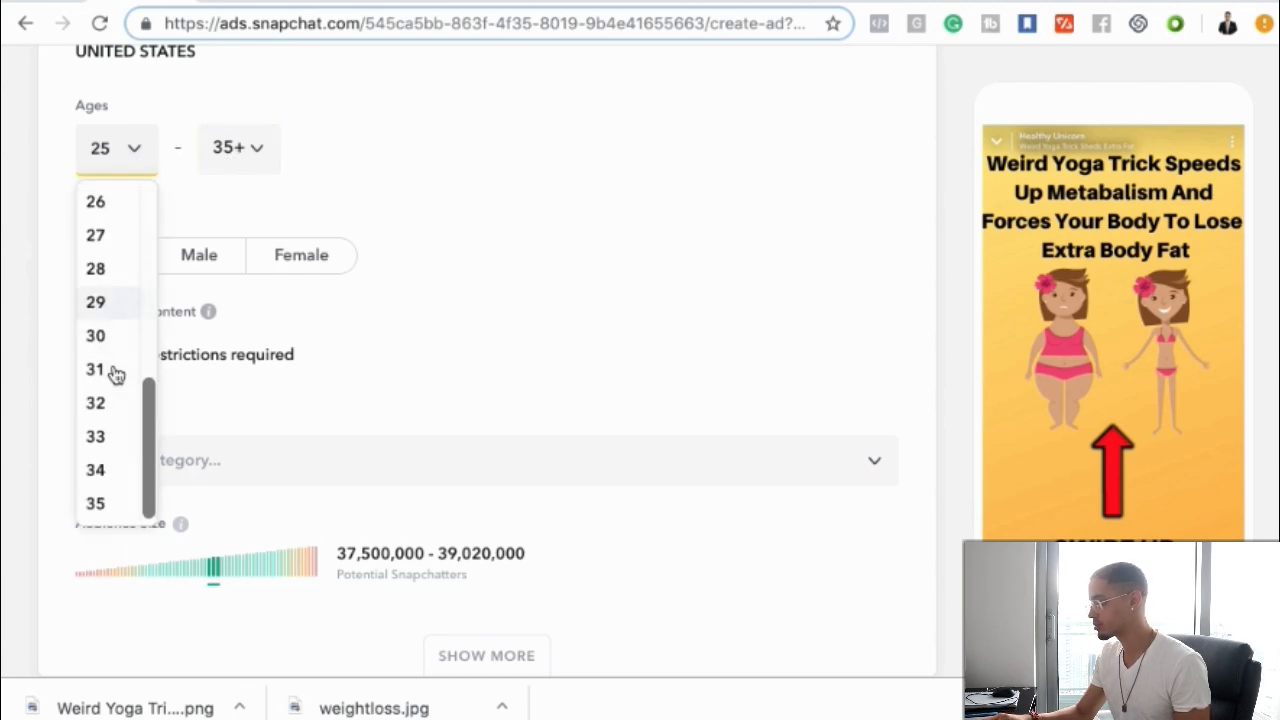
{"action": "left_click", "coordinate": [100, 503]}
Set the minimum audience age to 30
{"action": "left_click", "coordinate": [230, 142]}
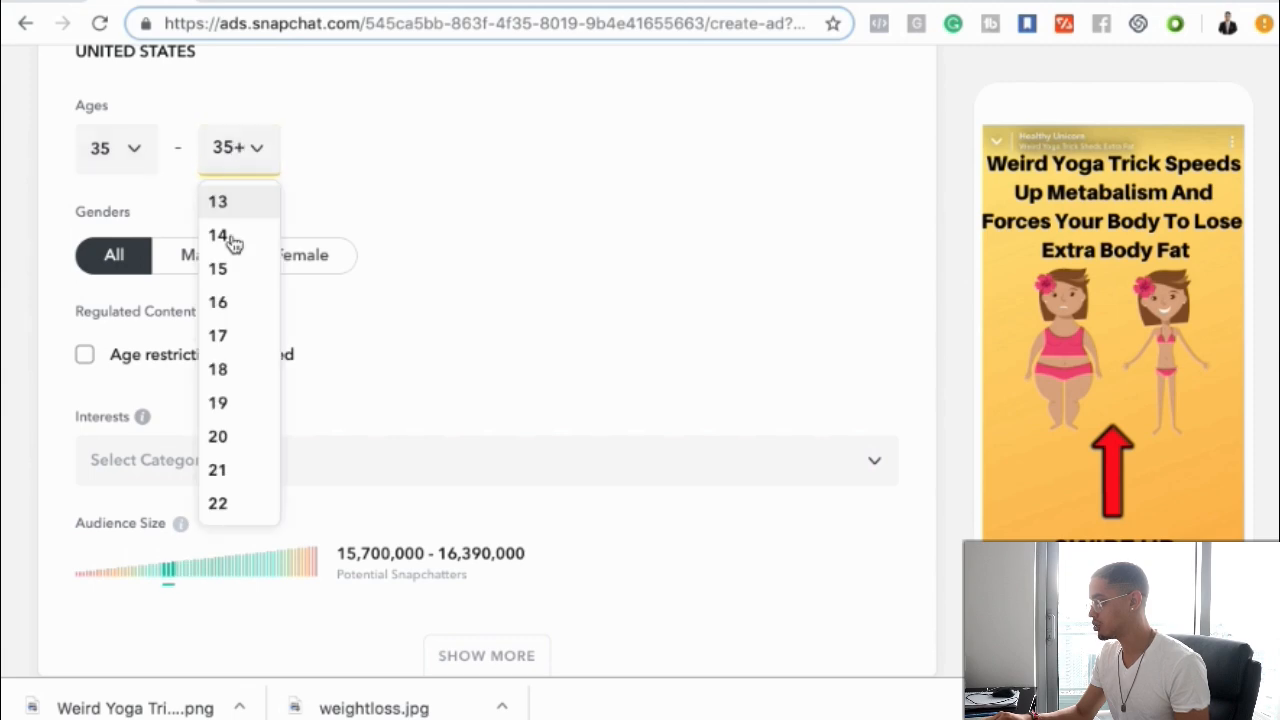
{"action": "scroll", "coordinate": [235, 400], "scroll_direction": "down", "scroll_amount": 1}
{"action": "scroll", "coordinate": [234, 397], "scroll_direction": "down", "scroll_amount": 1}
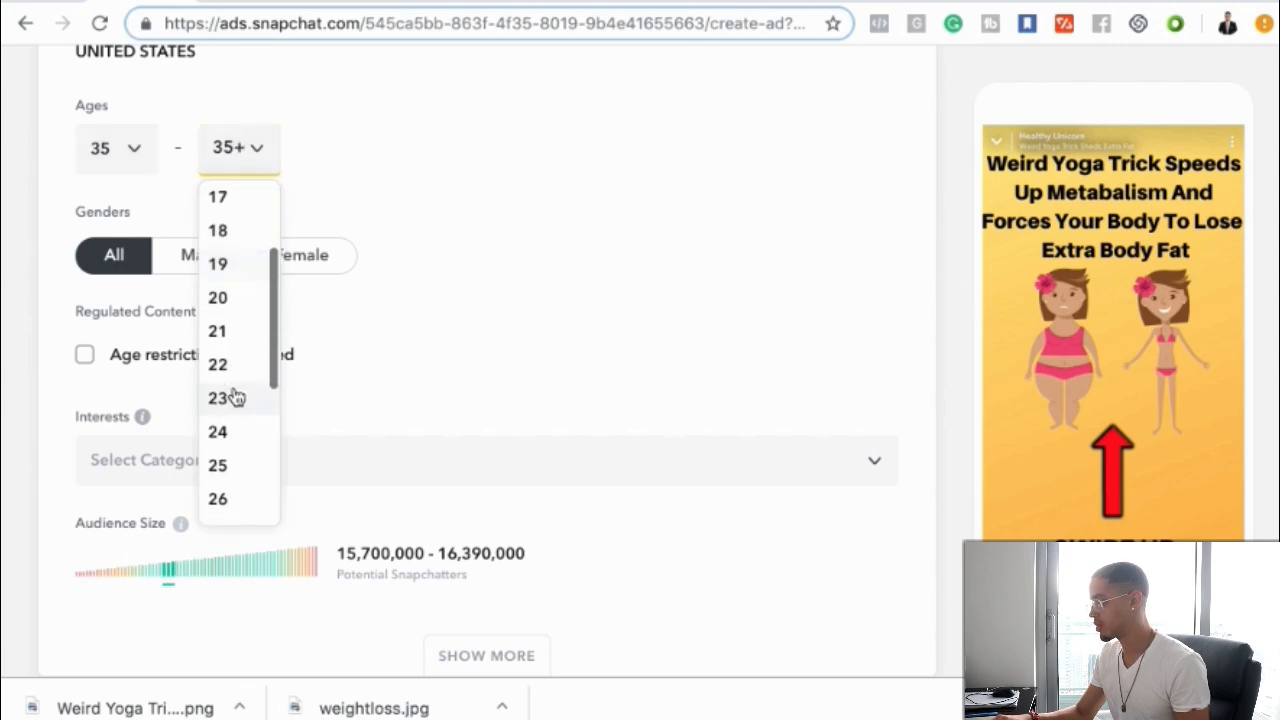
{"action": "left_click", "coordinate": [94, 140]}
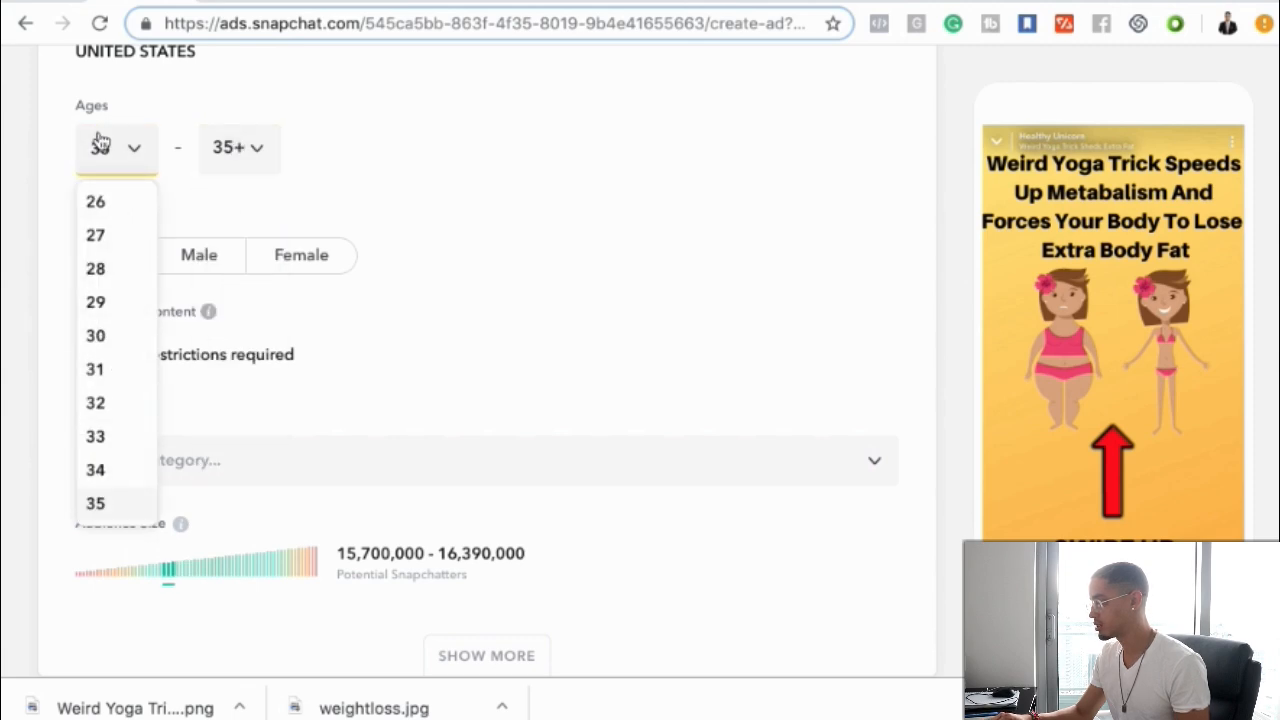
{"action": "left_click", "coordinate": [96, 335]}
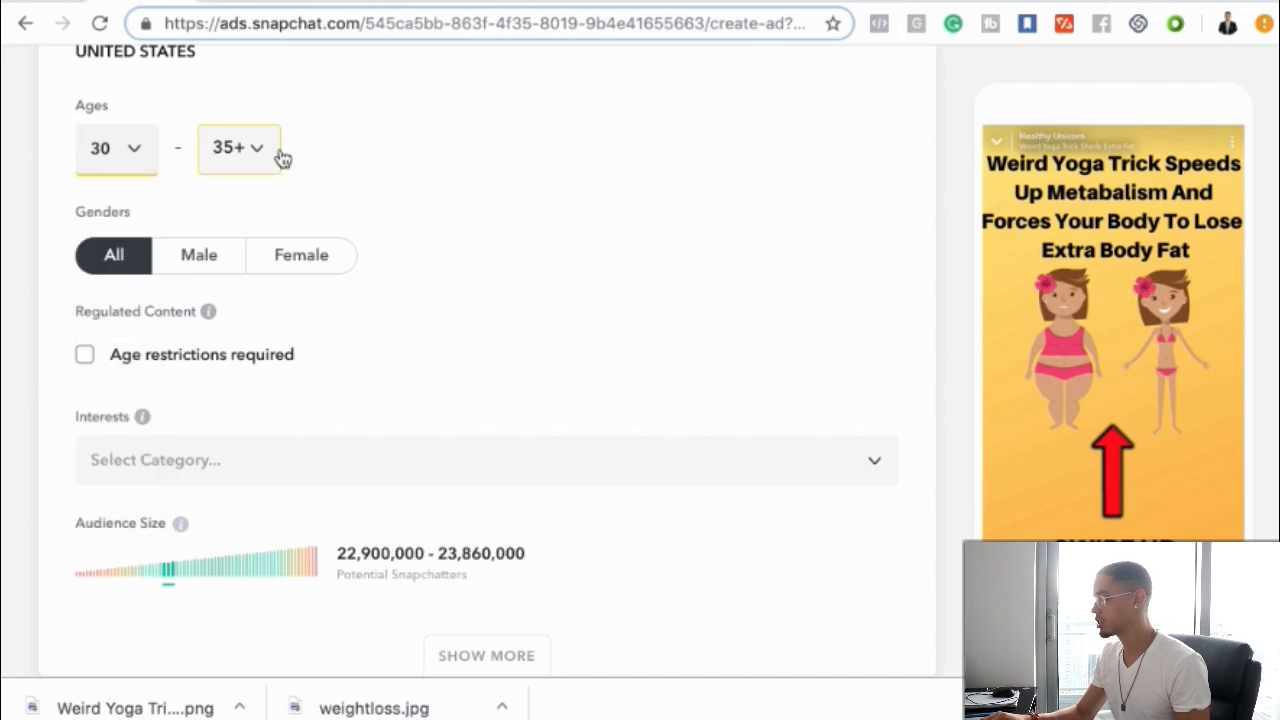
Restrict the targeted gender to Female
{"action": "left_click", "coordinate": [304, 264]}
{"action": "scroll", "coordinate": [357, 400], "scroll_direction": "down", "scroll_amount": 1}
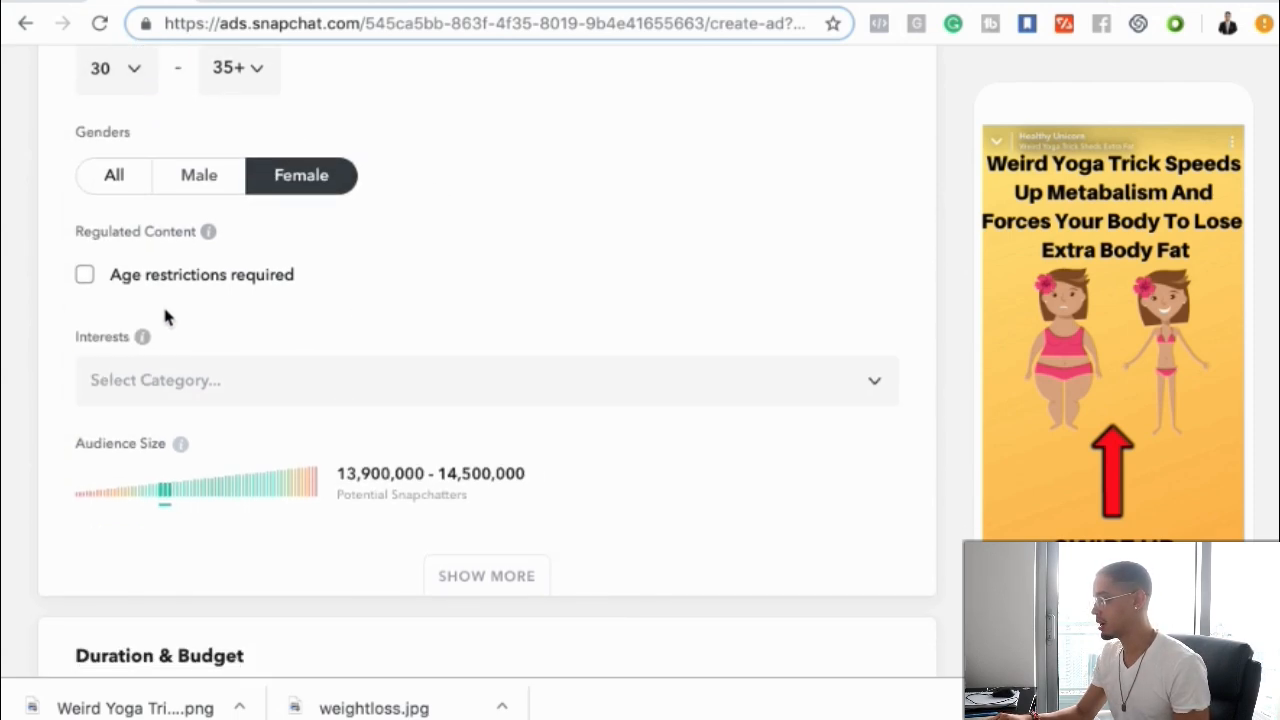
Set the campaign start date to April 9, 2019 in the duration and budget section
{"action": "scroll", "coordinate": [274, 312], "scroll_direction": "down", "scroll_amount": 1}
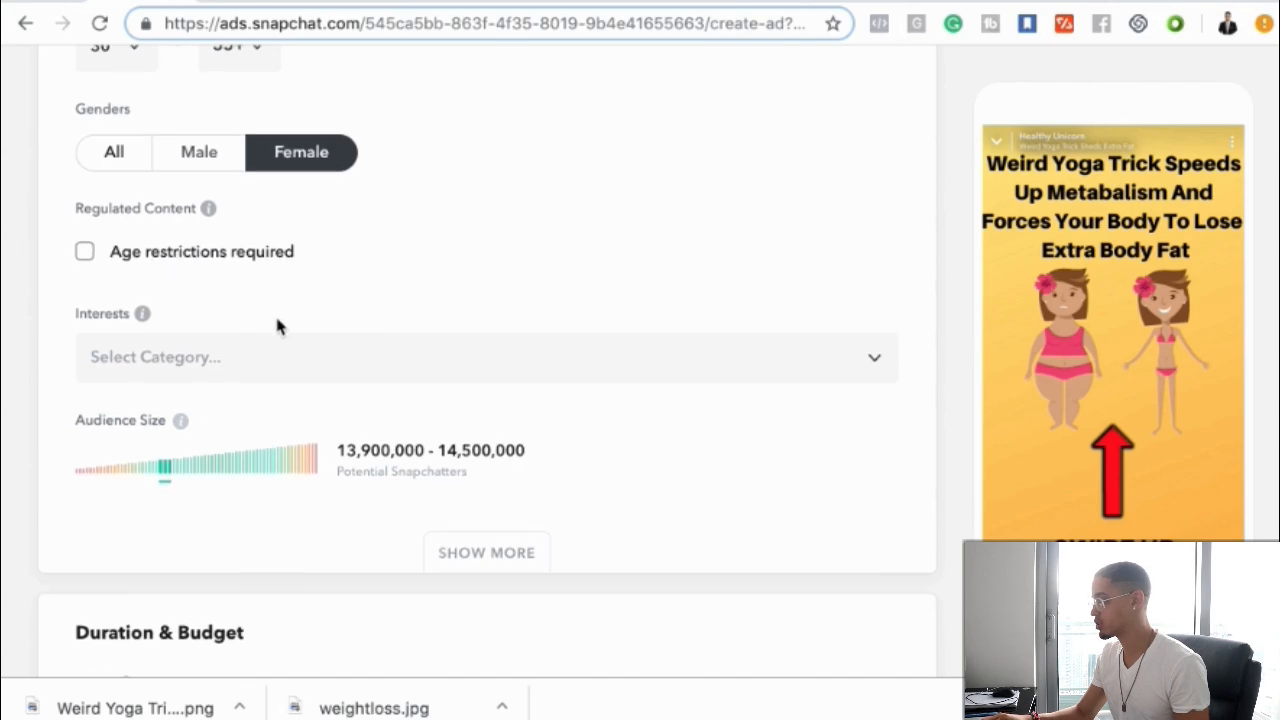
{"action": "scroll", "coordinate": [277, 325], "scroll_direction": "down", "scroll_amount": 4}
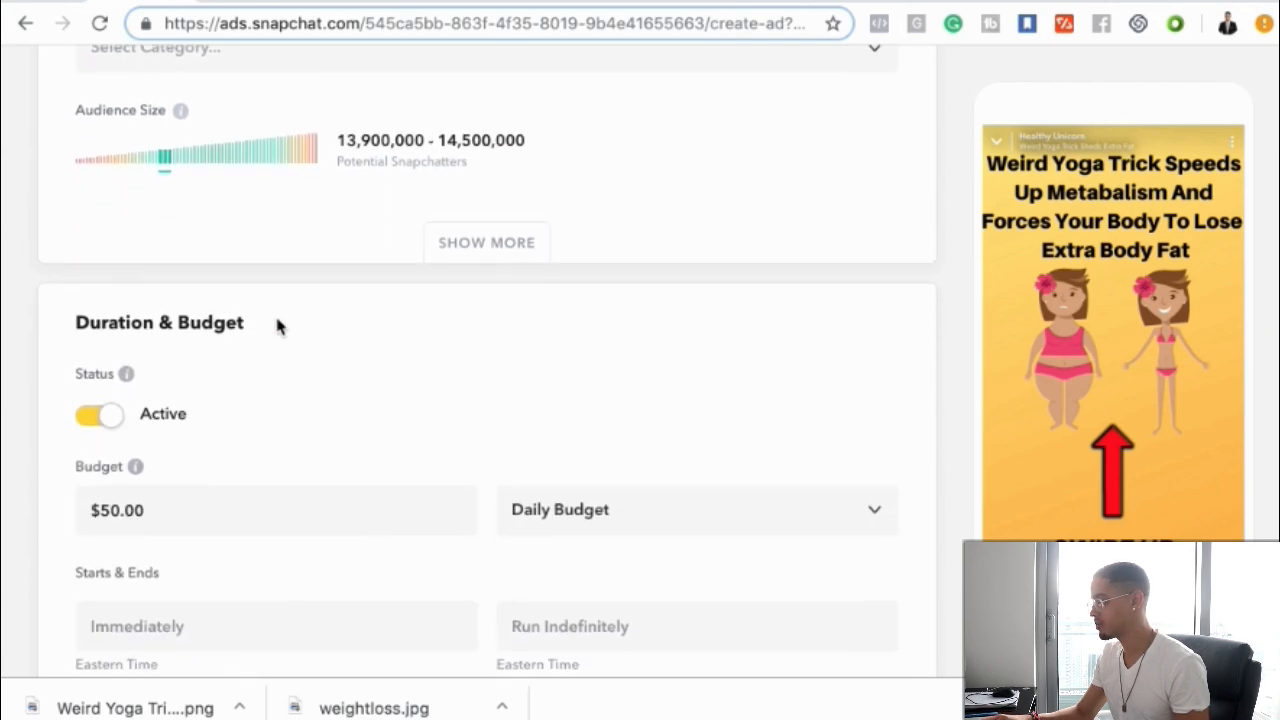
{"action": "scroll", "coordinate": [277, 322], "scroll_direction": "down", "scroll_amount": 1}
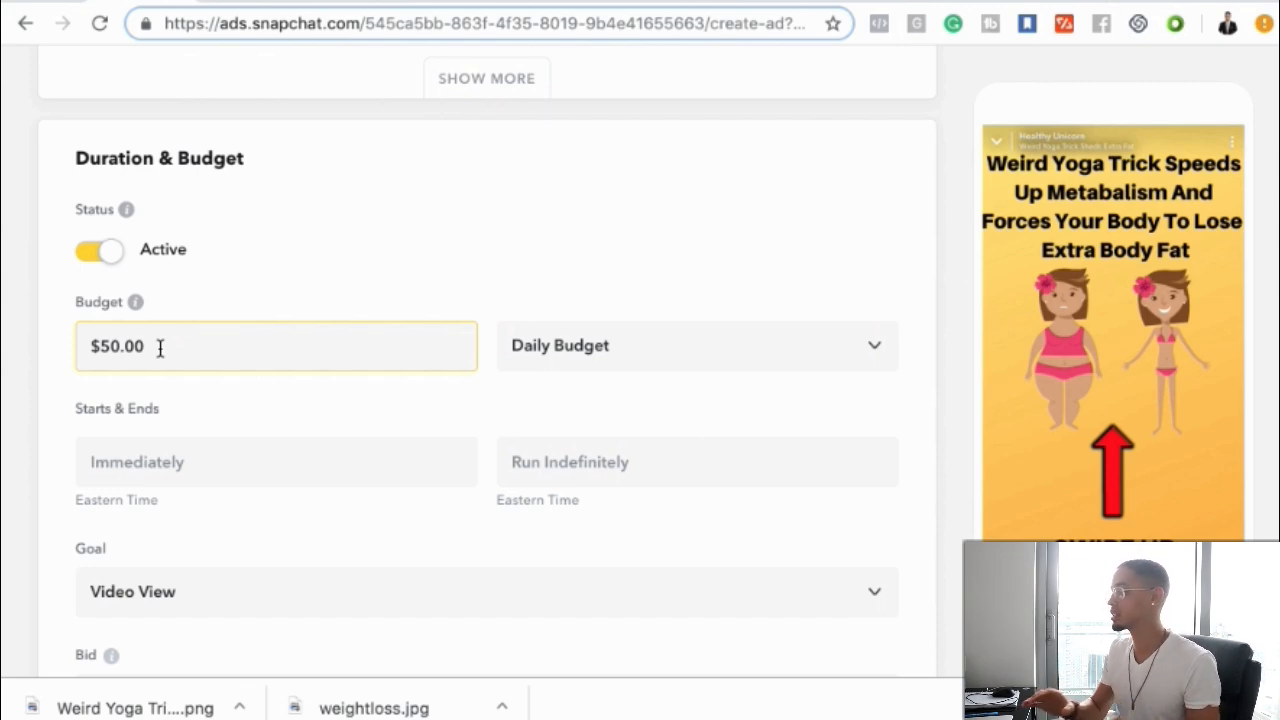
{"action": "scroll", "coordinate": [337, 391], "scroll_direction": "down", "scroll_amount": 3}
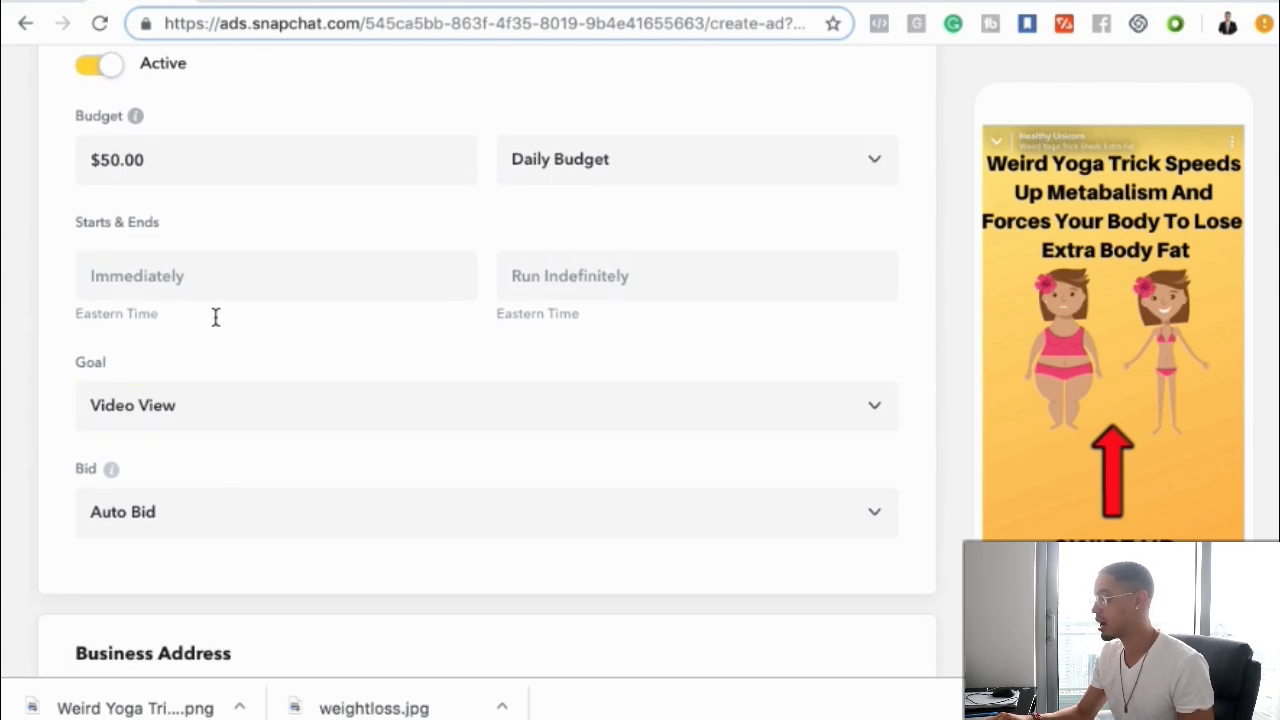
{"action": "scroll", "coordinate": [205, 317], "scroll_direction": "up", "scroll_amount": 1}
{"action": "left_click", "coordinate": [184, 317]}
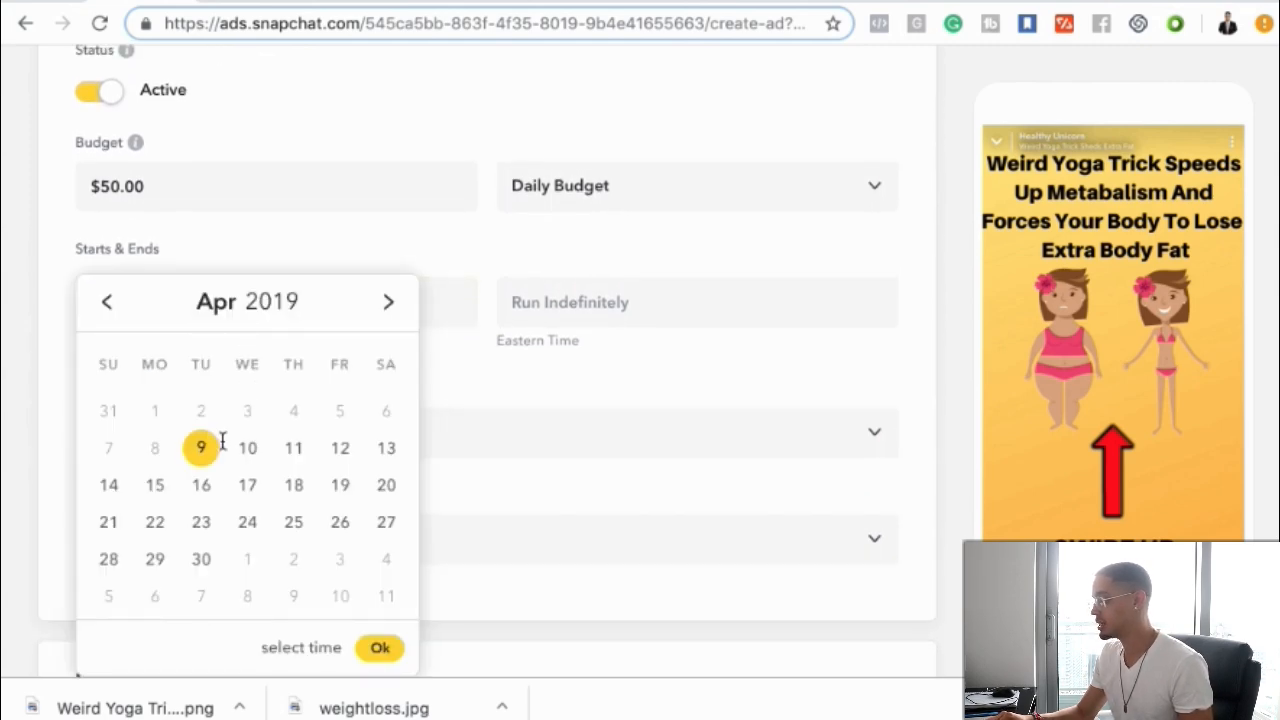
{"action": "left_click", "coordinate": [604, 312]}
{"action": "left_click", "coordinate": [410, 372]}
{"action": "scroll", "coordinate": [410, 372], "scroll_direction": "down", "scroll_amount": 2}
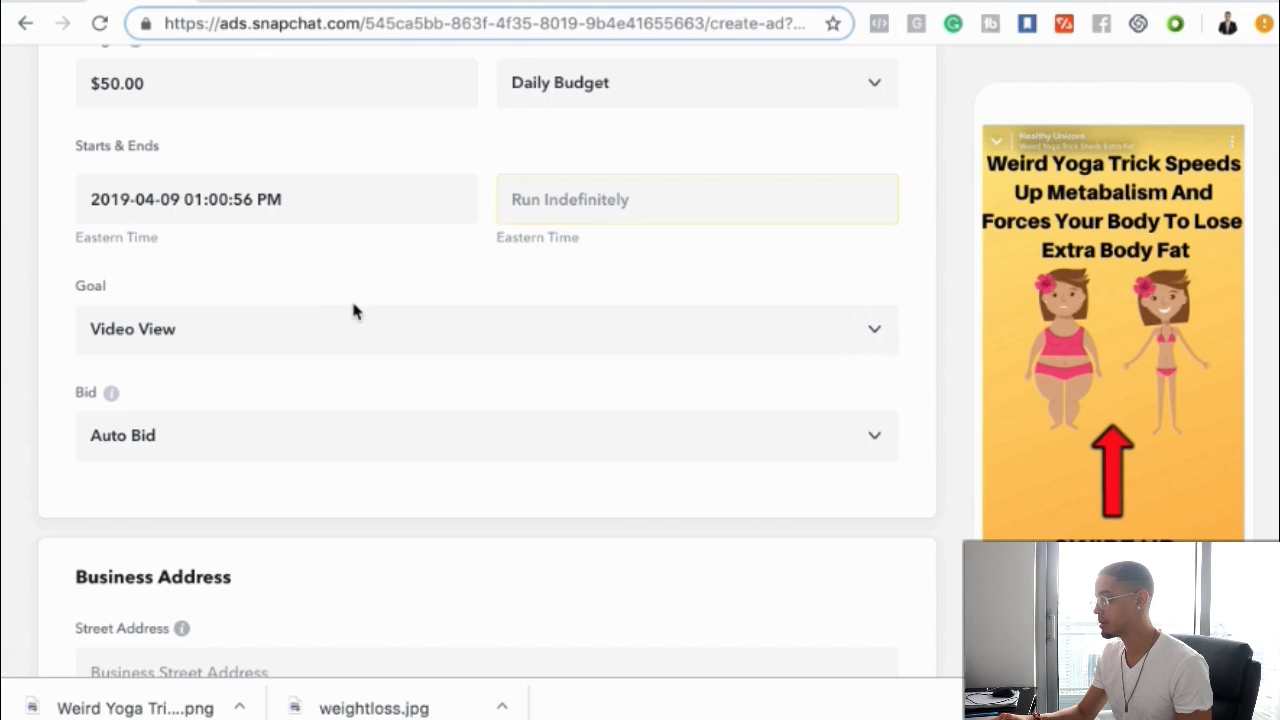
Set the goal to Impressions and check the bid options, keeping Auto Bid
{"action": "left_click", "coordinate": [230, 342]}
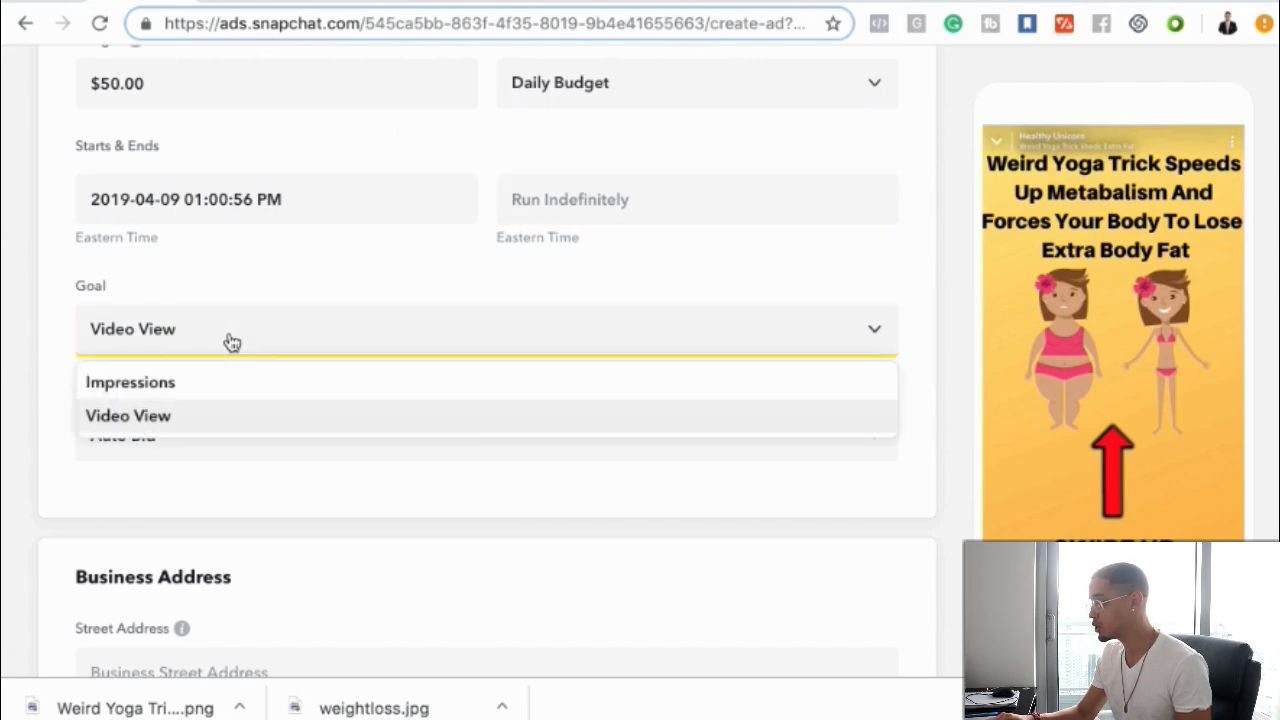
{"action": "left_click", "coordinate": [192, 390]}
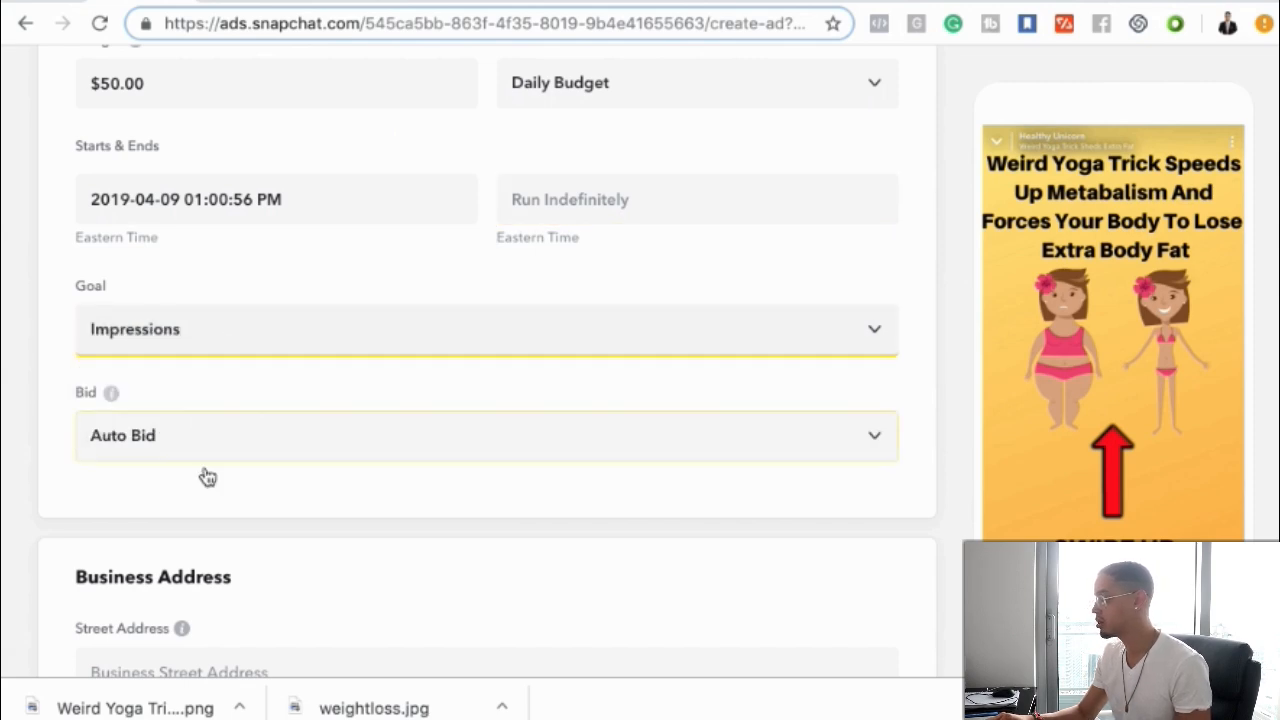
{"action": "scroll", "coordinate": [206, 477], "scroll_direction": "down", "scroll_amount": 1}
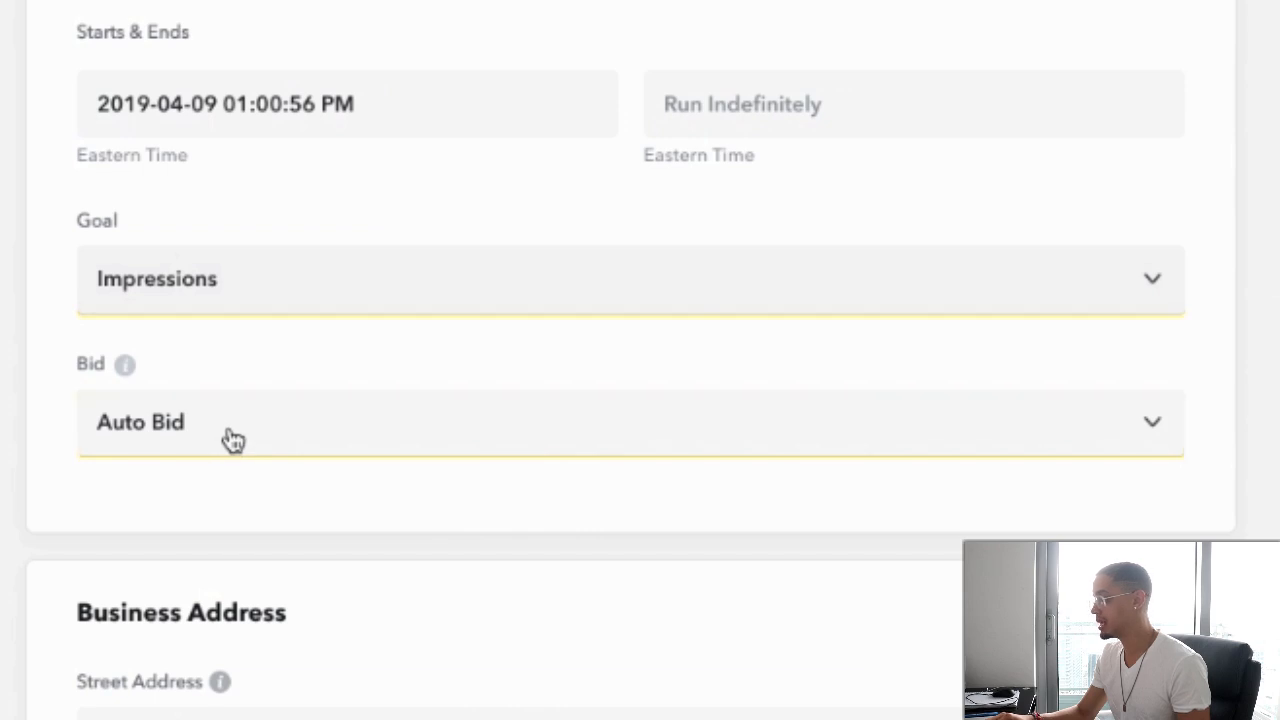
{"action": "left_click", "coordinate": [232, 440]}
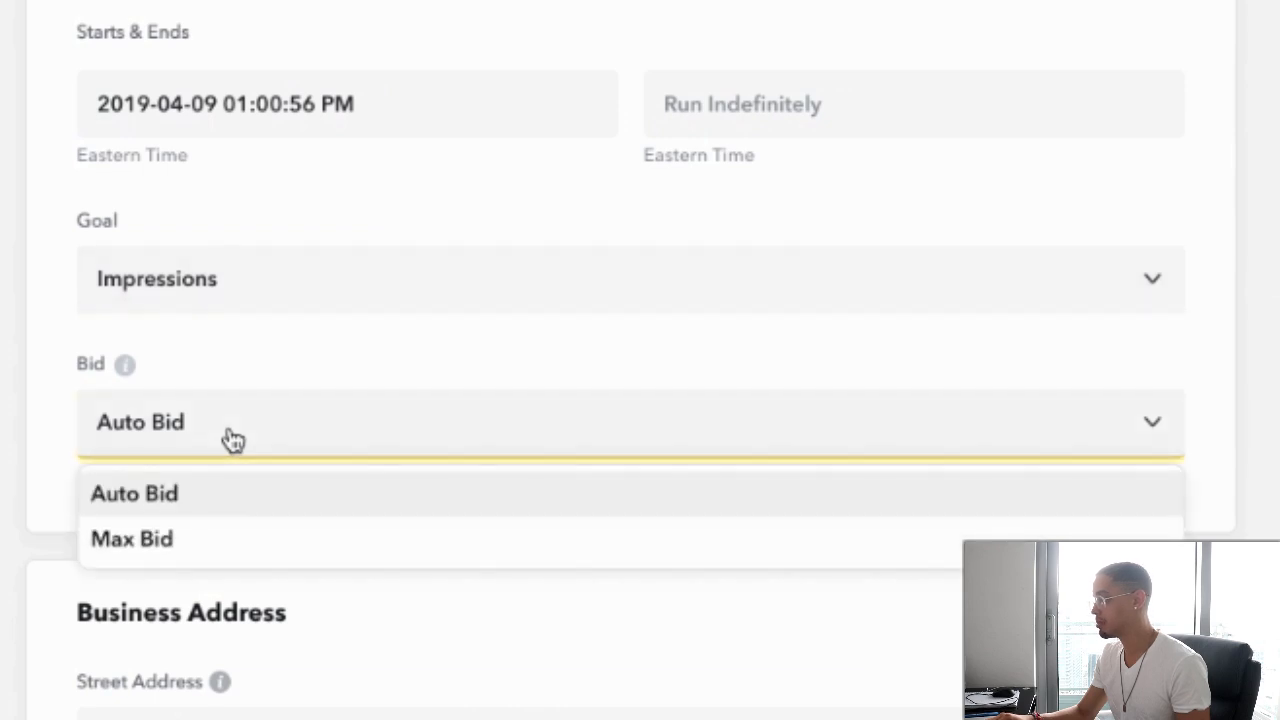
{"action": "left_click", "coordinate": [360, 351]}
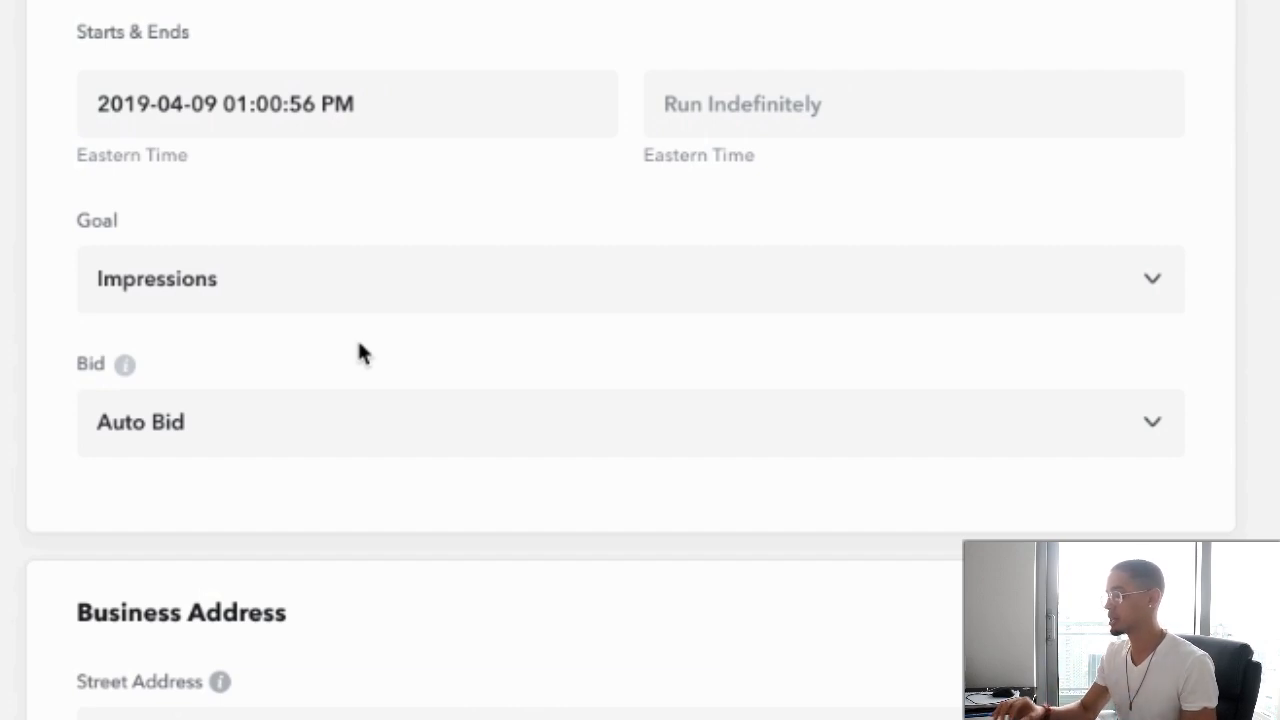
Scroll through the business address and payment method sections
{"action": "scroll", "coordinate": [360, 345], "scroll_direction": "down", "scroll_amount": 3}
{"action": "scroll", "coordinate": [305, 405], "scroll_direction": "down", "scroll_amount": 4}
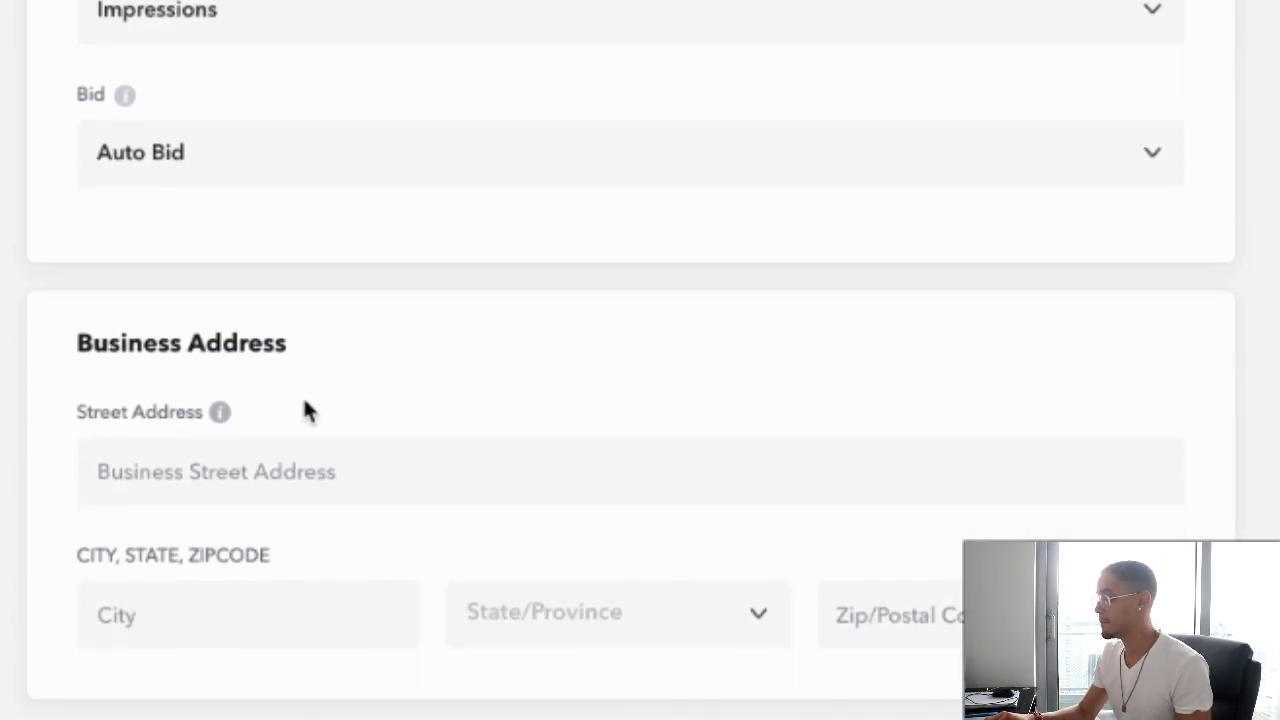
{"action": "left_click", "coordinate": [303, 400]}
{"action": "left_click", "coordinate": [197, 219]}
{"action": "scroll", "coordinate": [394, 457], "scroll_direction": "down", "scroll_amount": 3}
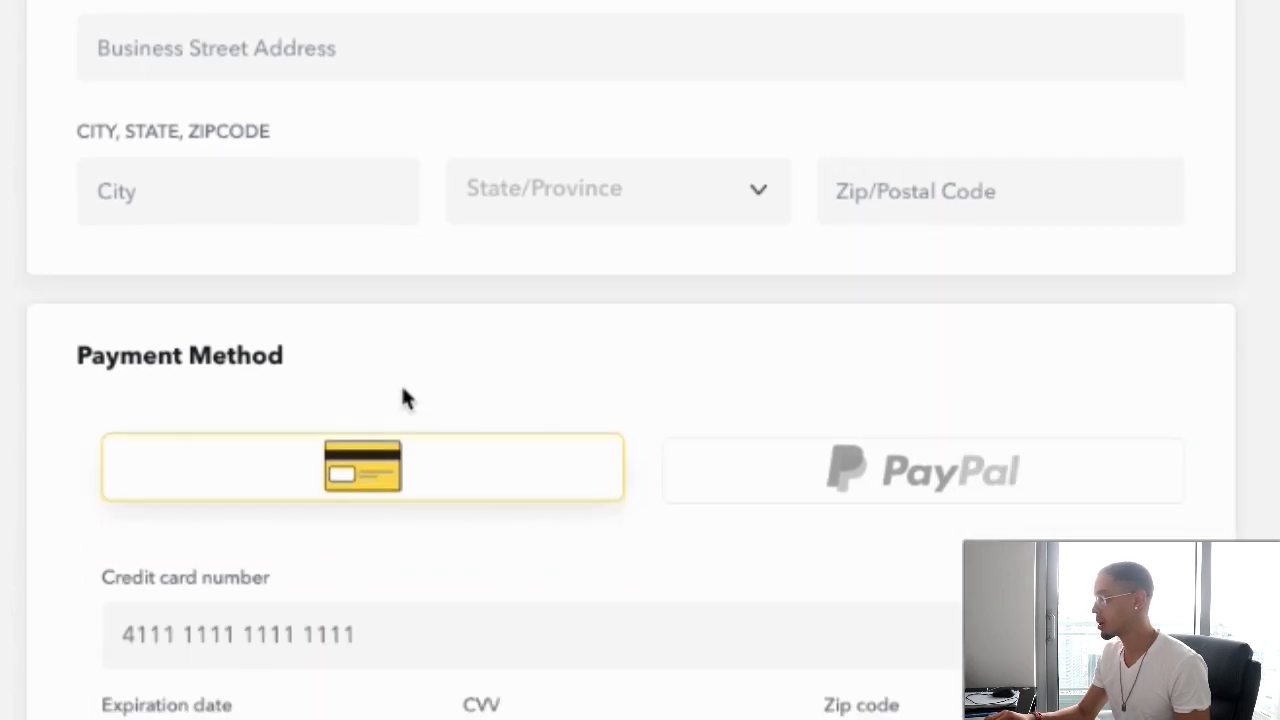
{"action": "scroll", "coordinate": [400, 470], "scroll_direction": "down", "scroll_amount": 4}
Expand the additional targeting options in the audience section
{"action": "scroll", "coordinate": [395, 481], "scroll_direction": "up", "scroll_amount": 15}
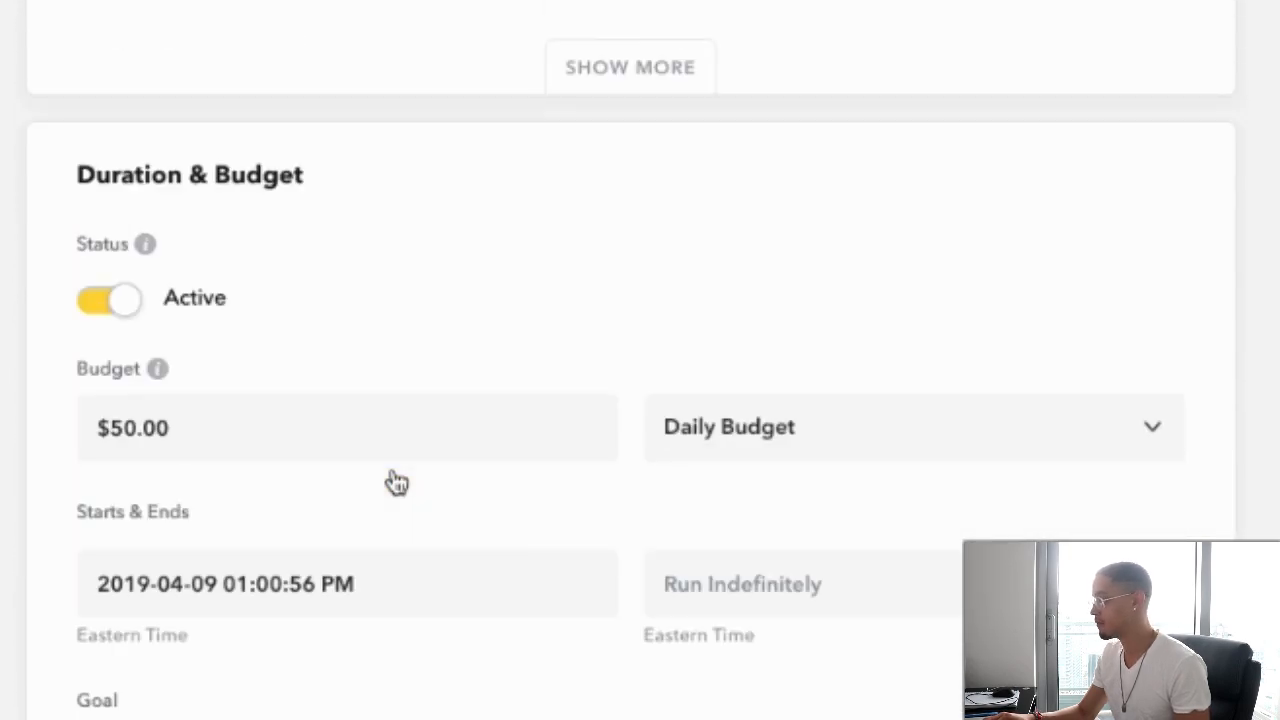
{"action": "scroll", "coordinate": [395, 481], "scroll_direction": "up", "scroll_amount": 1}
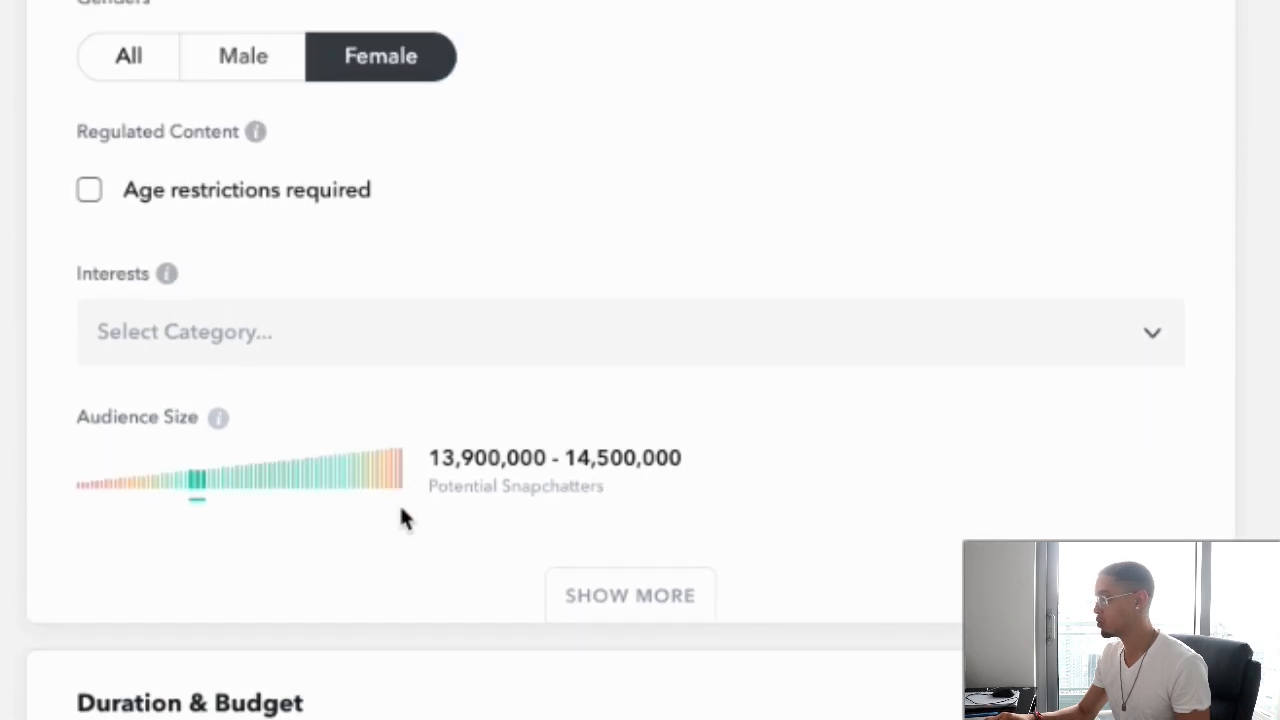
{"action": "scroll", "coordinate": [400, 515], "scroll_direction": "up", "scroll_amount": 1}
{"action": "scroll", "coordinate": [430, 514], "scroll_direction": "down", "scroll_amount": 3}
{"action": "left_click", "coordinate": [631, 445]}
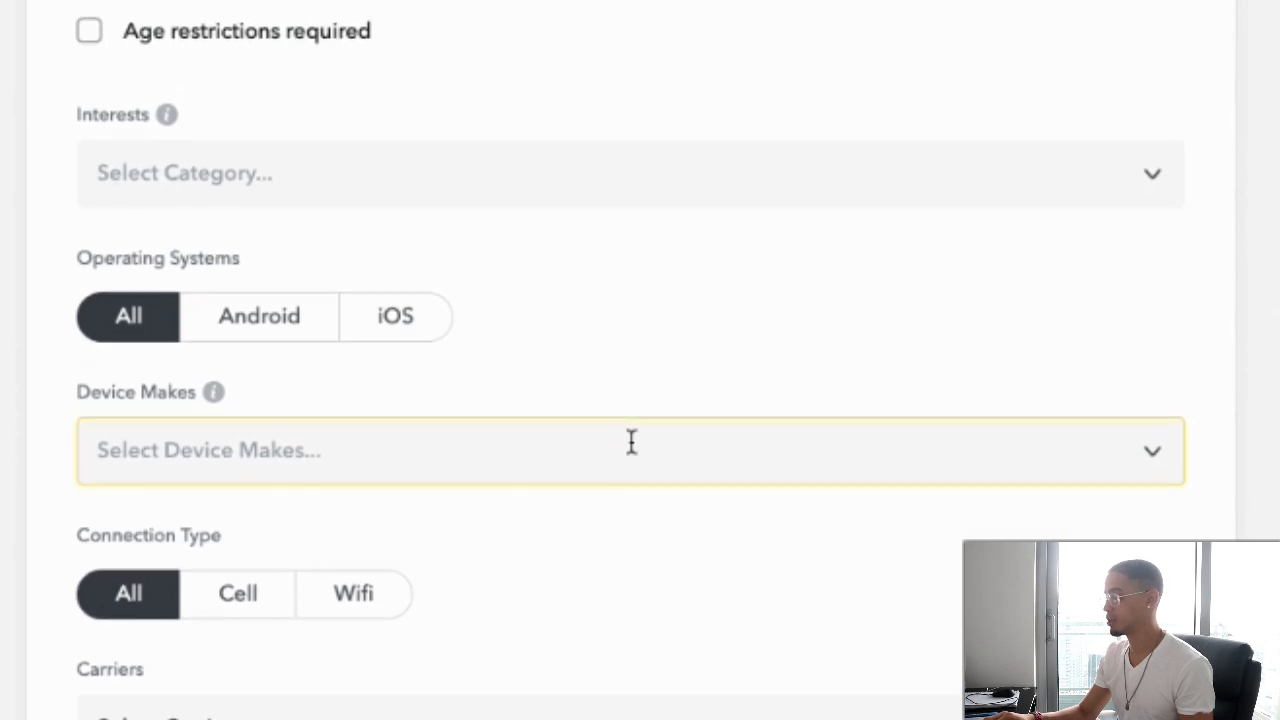
{"action": "scroll", "coordinate": [196, 318], "scroll_direction": "down", "scroll_amount": 1}
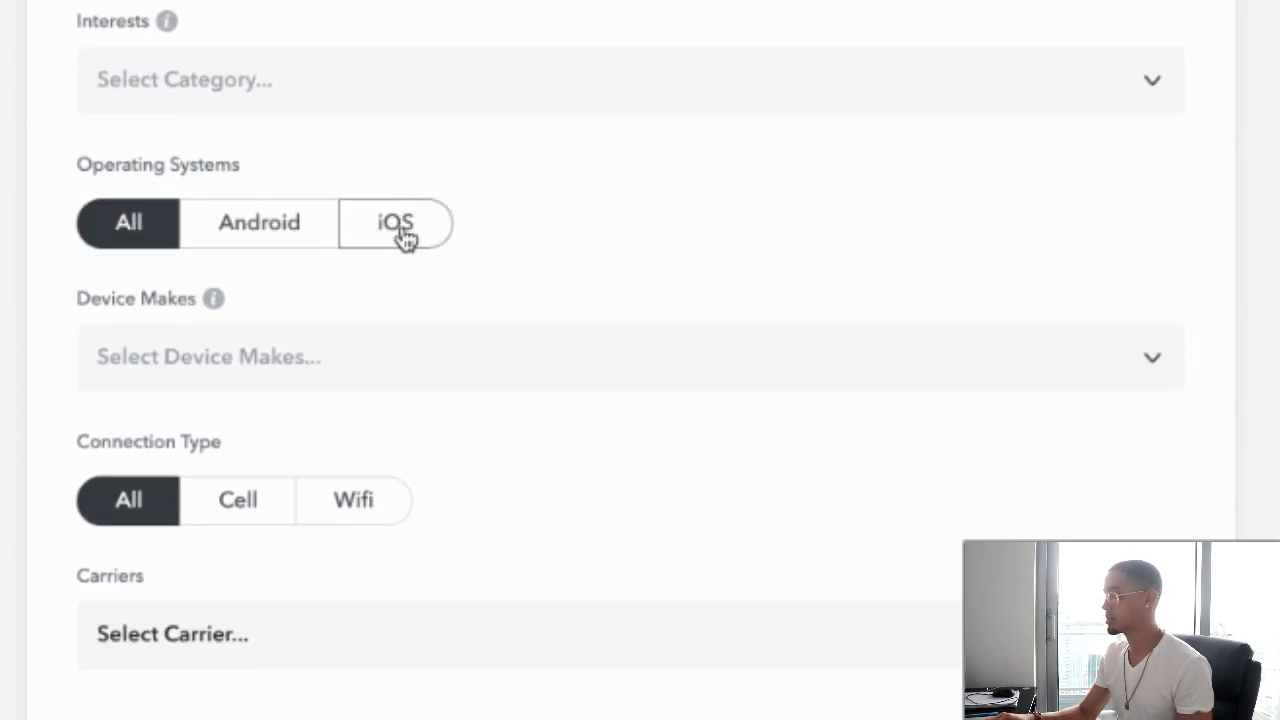
{"action": "scroll", "coordinate": [357, 405], "scroll_direction": "down", "scroll_amount": 1}
{"action": "scroll", "coordinate": [357, 405], "scroll_direction": "down", "scroll_amount": 1}
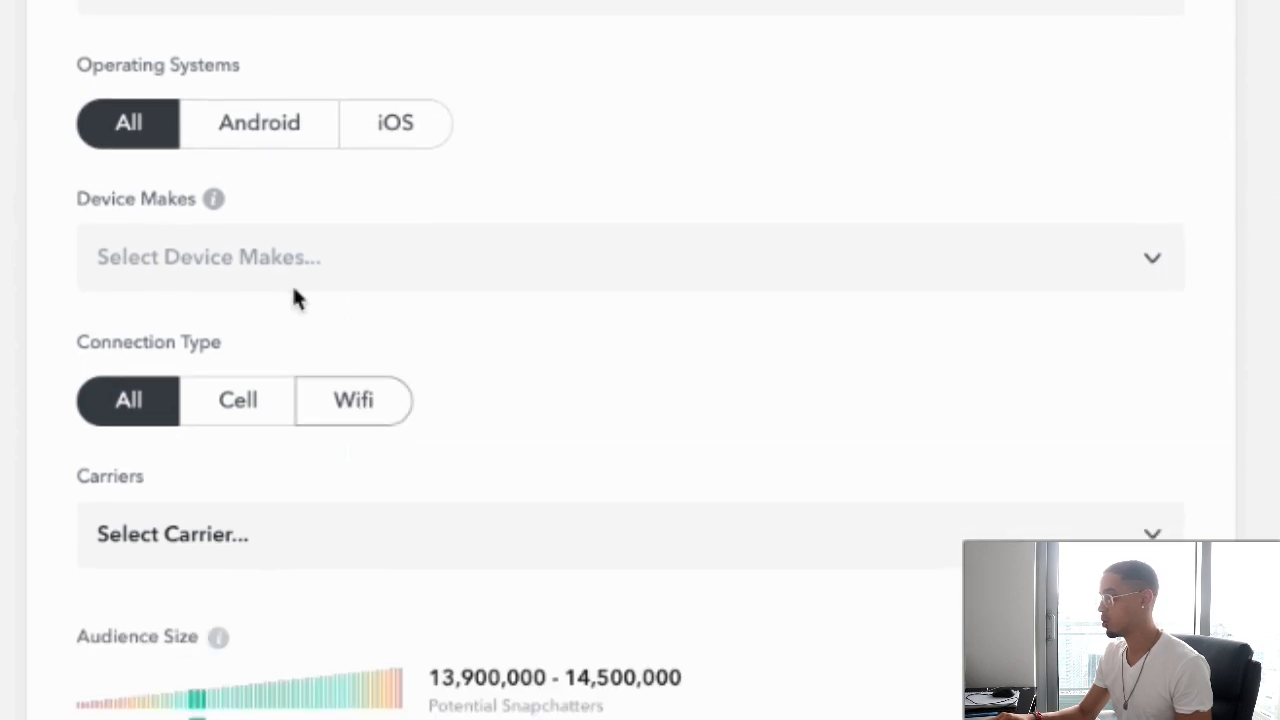
{"action": "left_click", "coordinate": [396, 121]}
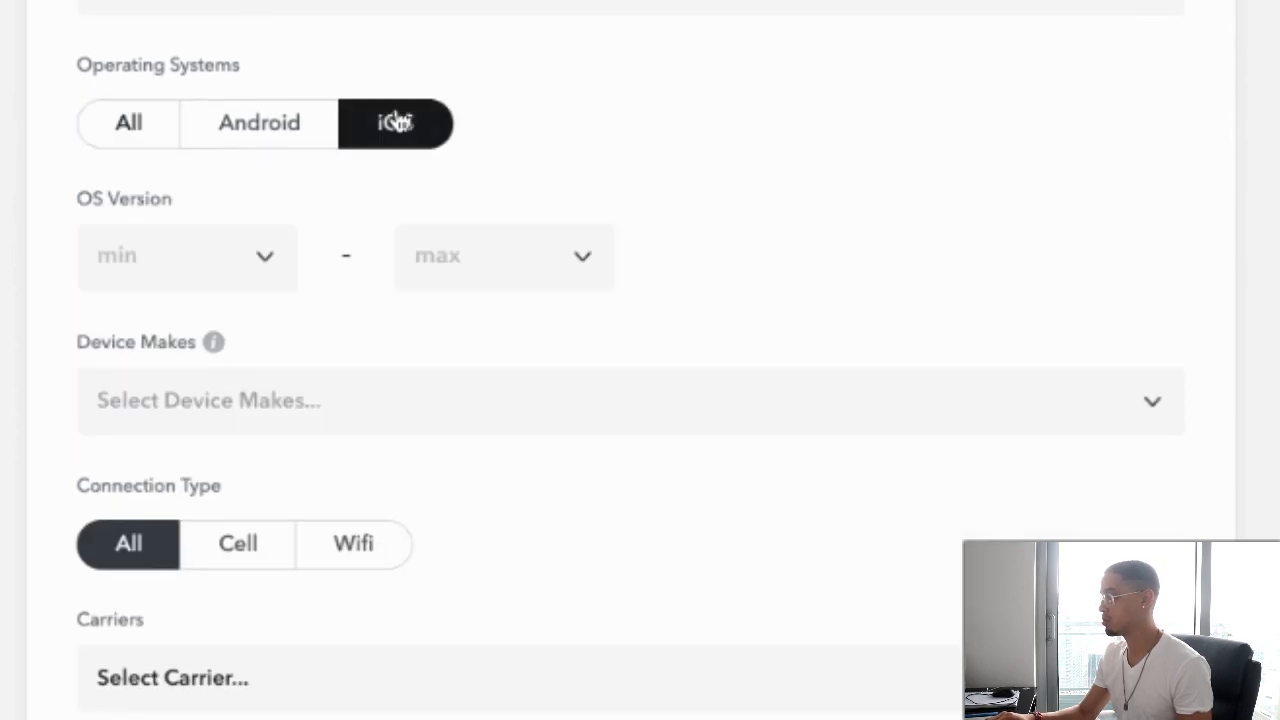
{"action": "left_click", "coordinate": [128, 122]}
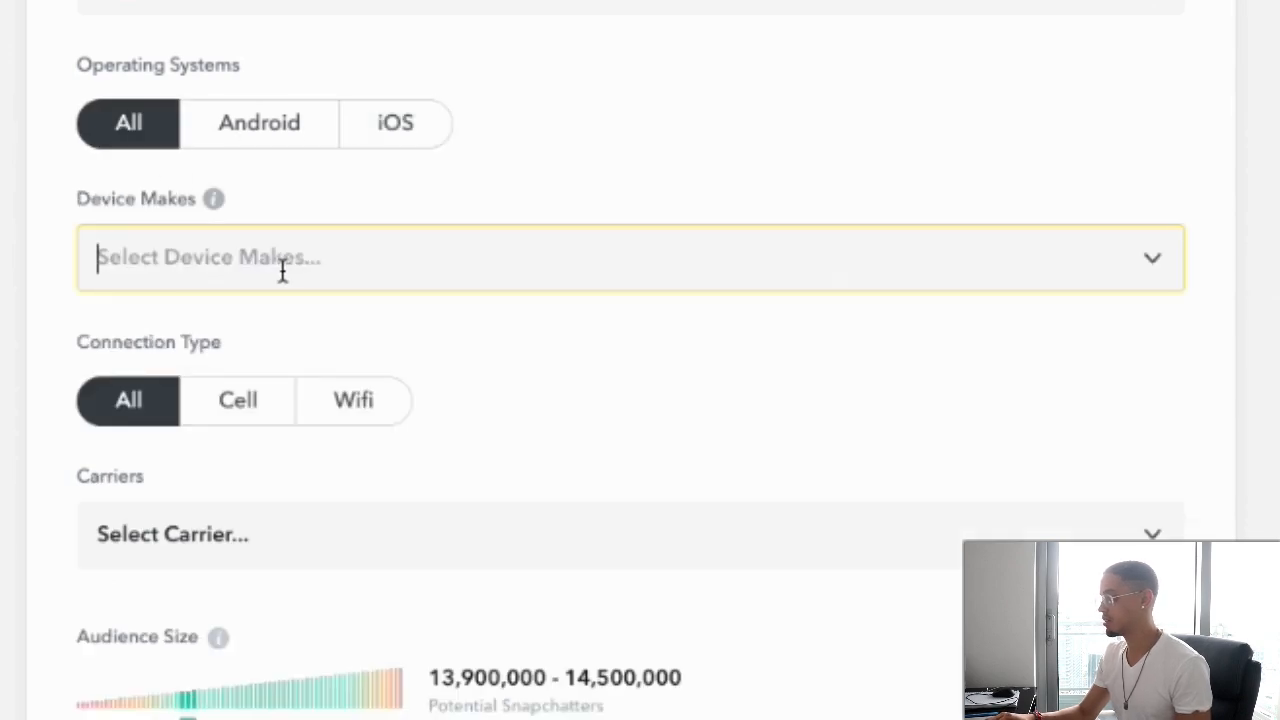
Set the connection type to Wifi
{"action": "left_click", "coordinate": [283, 262]}
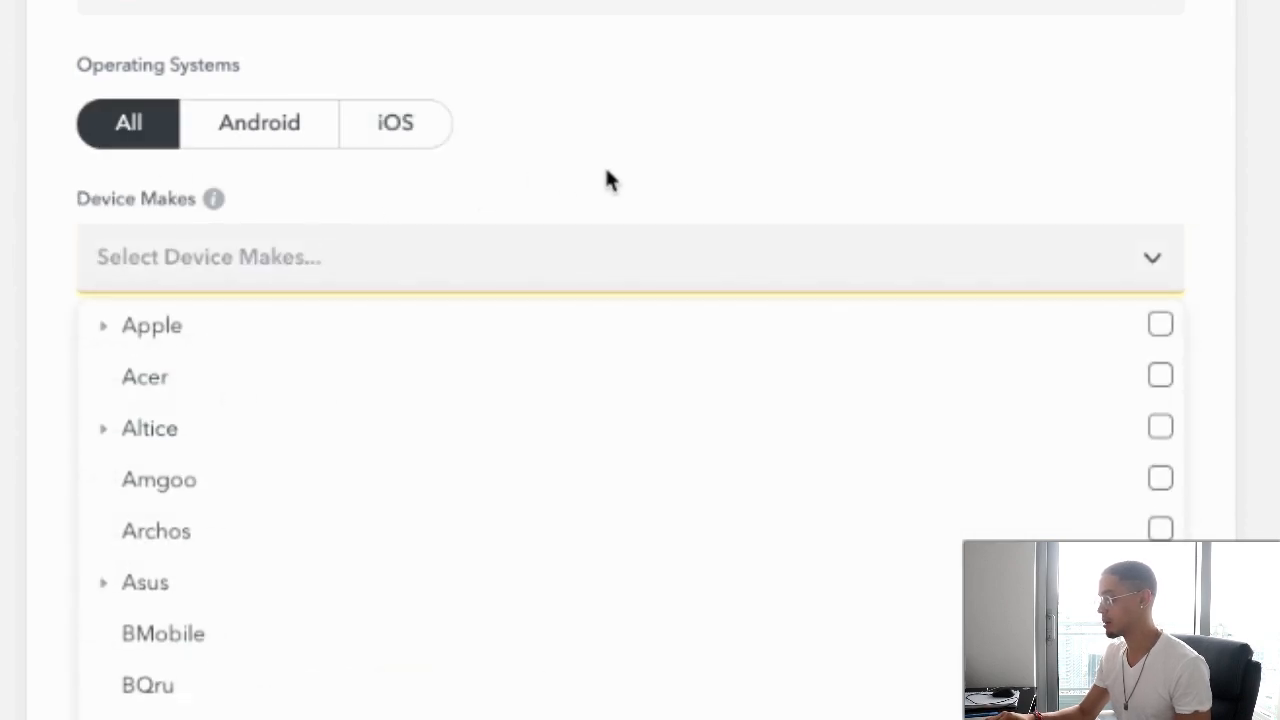
{"action": "left_click", "coordinate": [503, 254]}
{"action": "scroll", "coordinate": [505, 262], "scroll_direction": "down", "scroll_amount": 2}
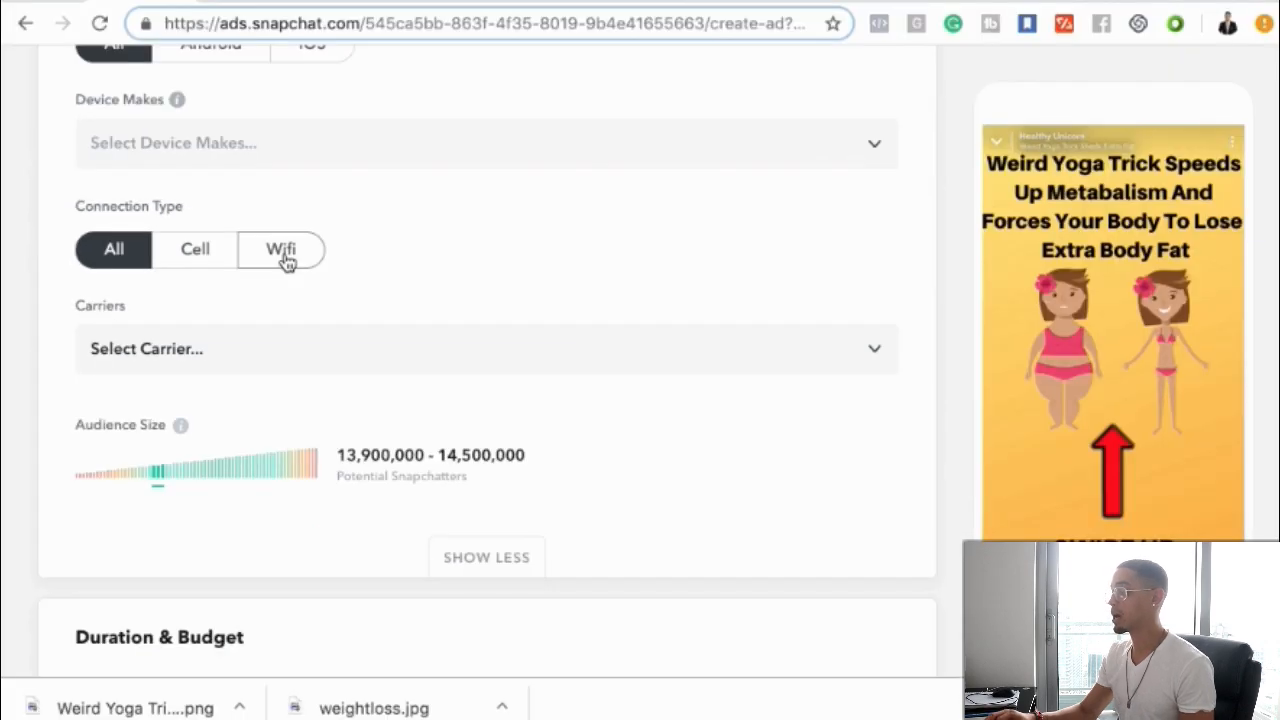
{"action": "left_click", "coordinate": [368, 266]}
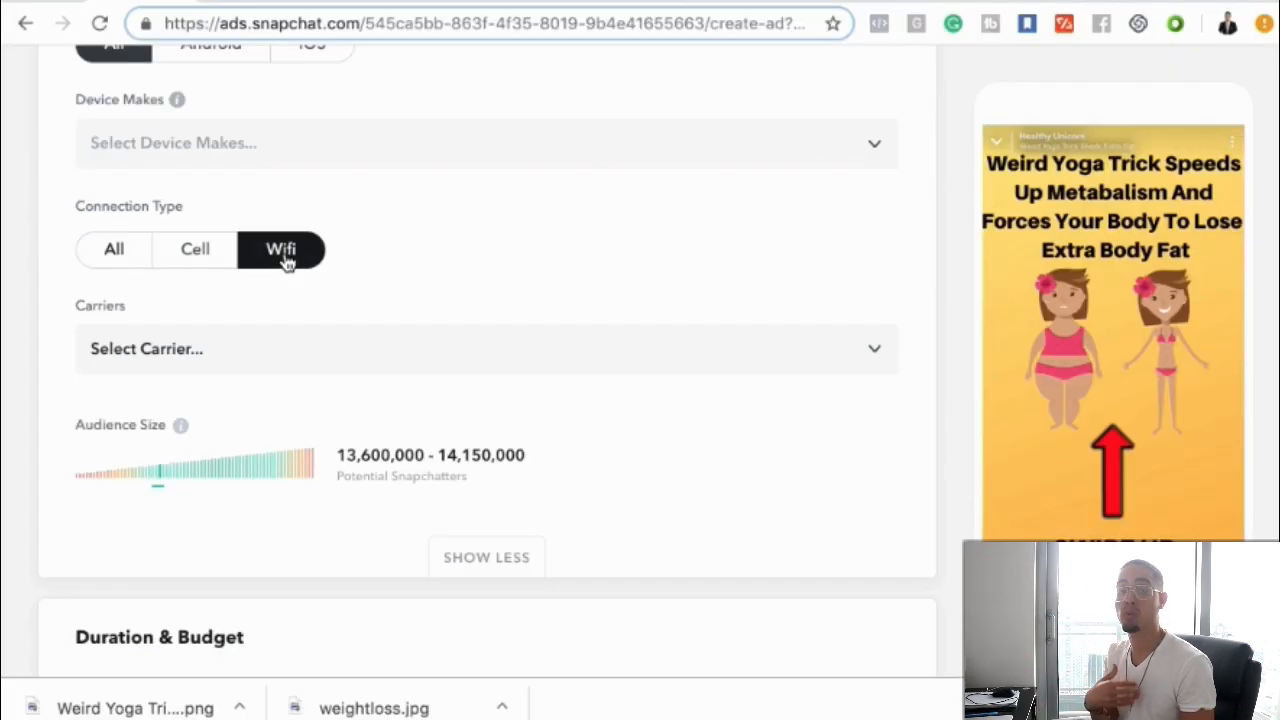
Open the carrier list and close it without choosing a carrier
{"action": "scroll", "coordinate": [286, 262], "scroll_direction": "down", "scroll_amount": 1}
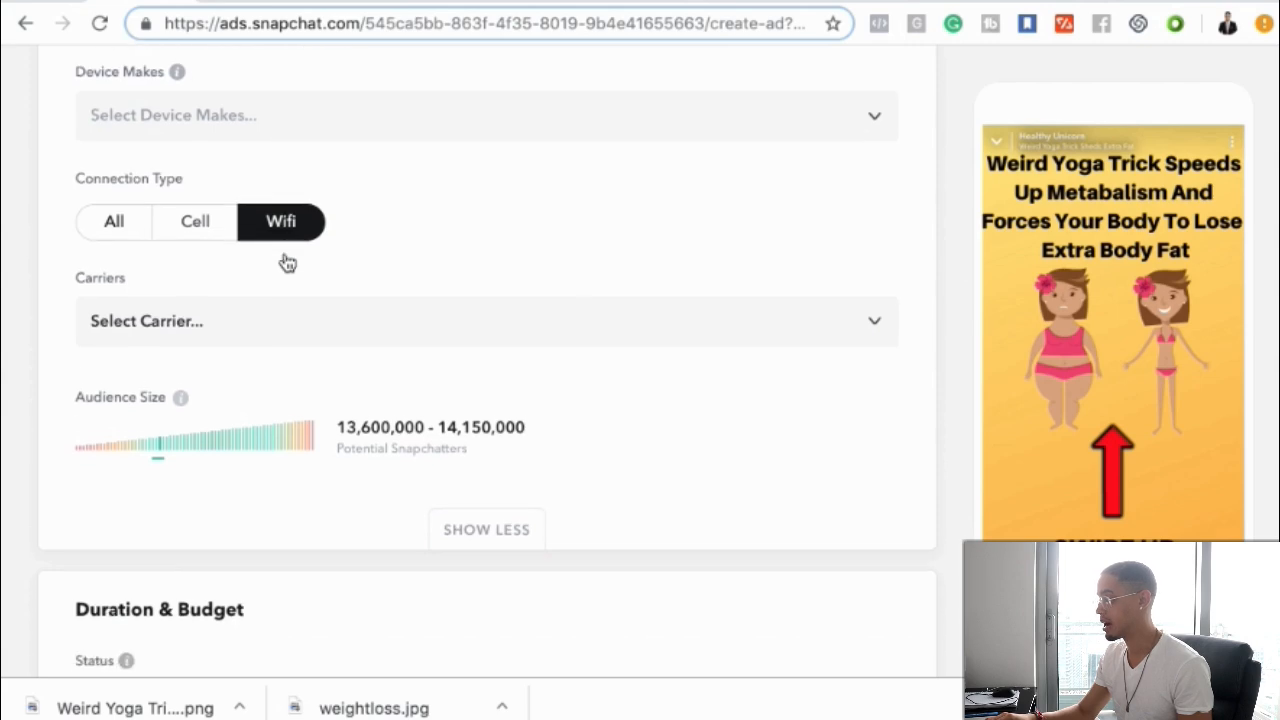
{"action": "scroll", "coordinate": [268, 322], "scroll_direction": "down", "scroll_amount": 2}
{"action": "scroll", "coordinate": [270, 318], "scroll_direction": "up", "scroll_amount": 2}
{"action": "left_click", "coordinate": [240, 272]}
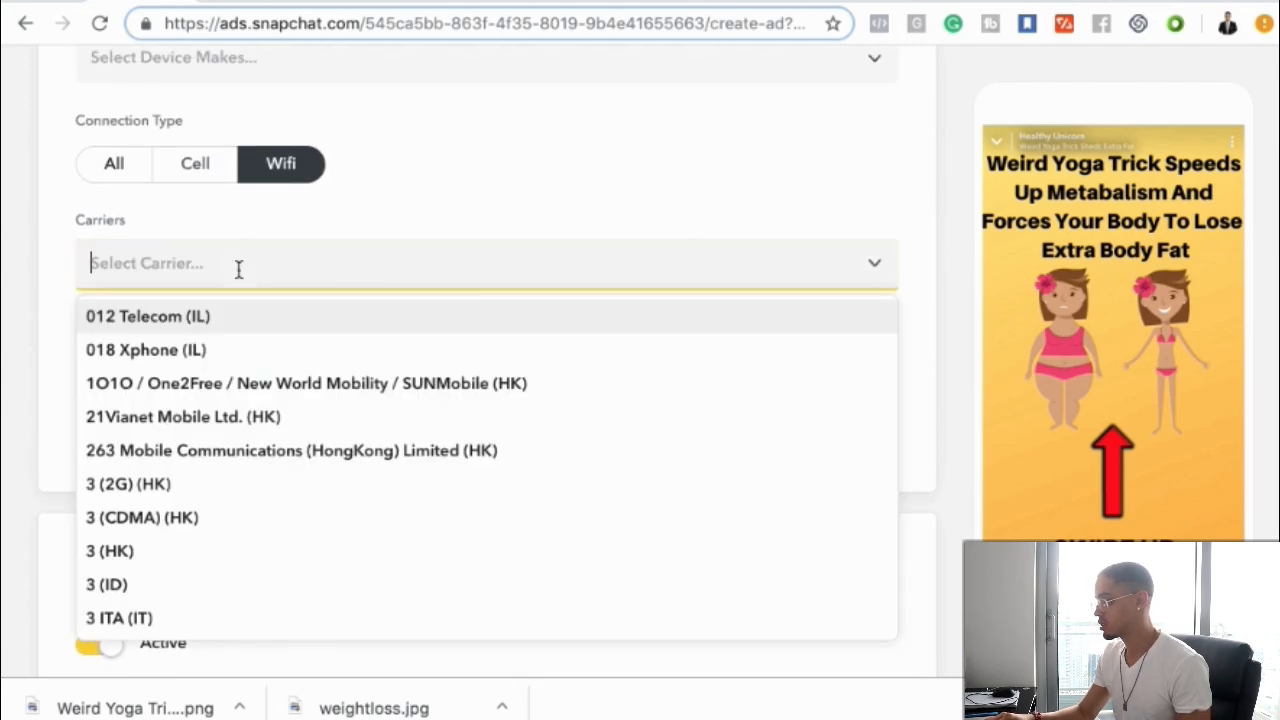
{"action": "left_click", "coordinate": [380, 204]}
{"action": "scroll", "coordinate": [371, 266], "scroll_direction": "down", "scroll_amount": 4}
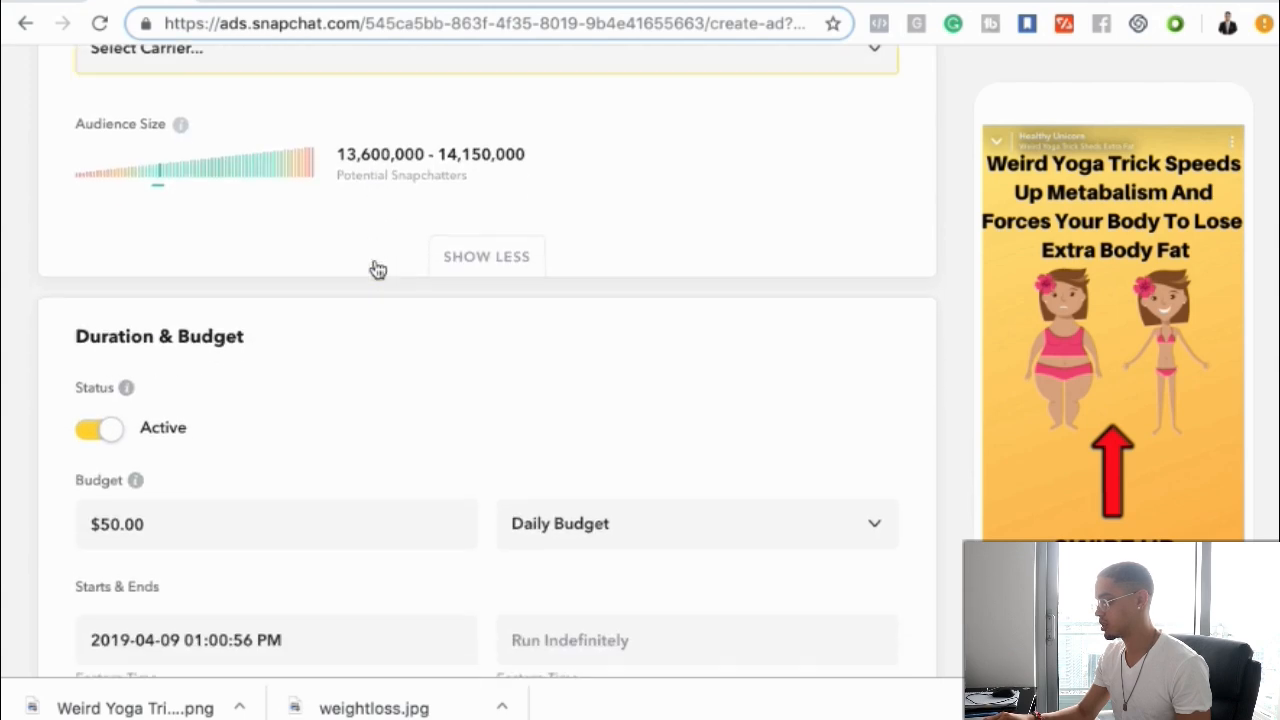
{"action": "scroll", "coordinate": [373, 255], "scroll_direction": "up", "scroll_amount": 9}
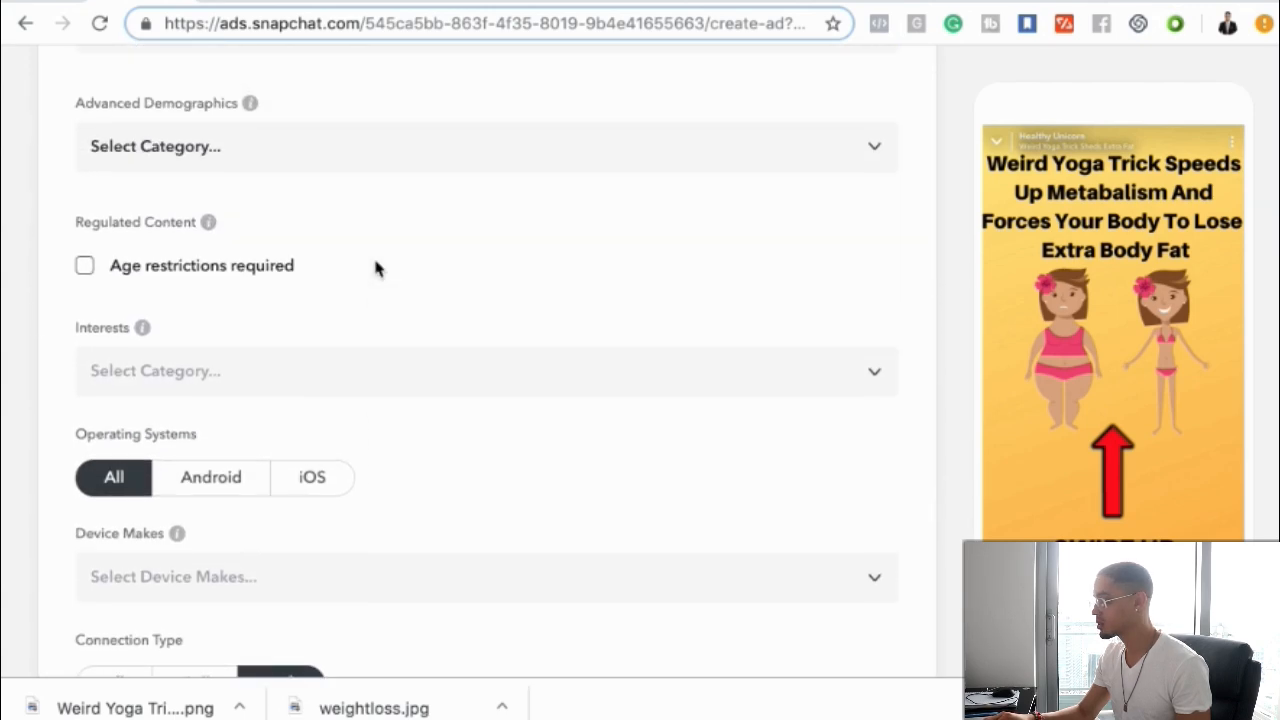
Add Fitness Enthusiasts from the Lifestyles category as an audience interest
{"action": "left_click", "coordinate": [212, 350]}
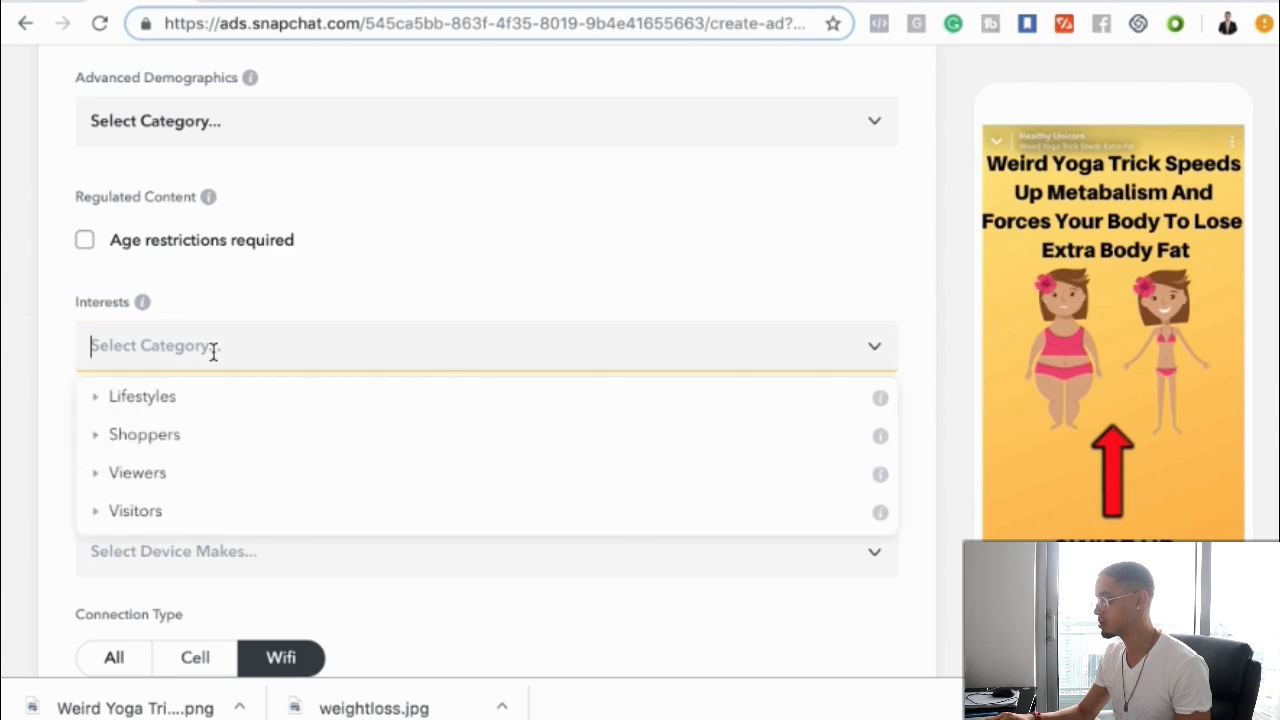
{"action": "left_click", "coordinate": [179, 407]}
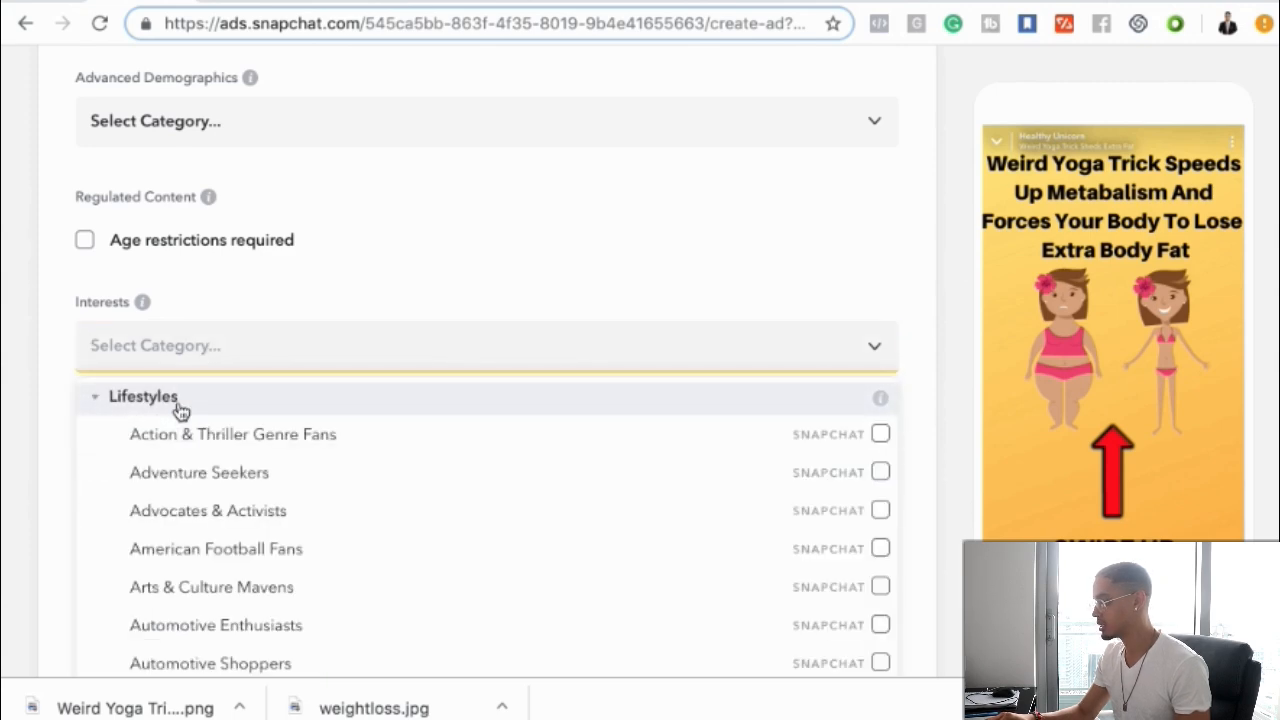
{"action": "scroll", "coordinate": [330, 460], "scroll_direction": "down", "scroll_amount": 2}
{"action": "scroll", "coordinate": [303, 467], "scroll_direction": "down", "scroll_amount": 3}
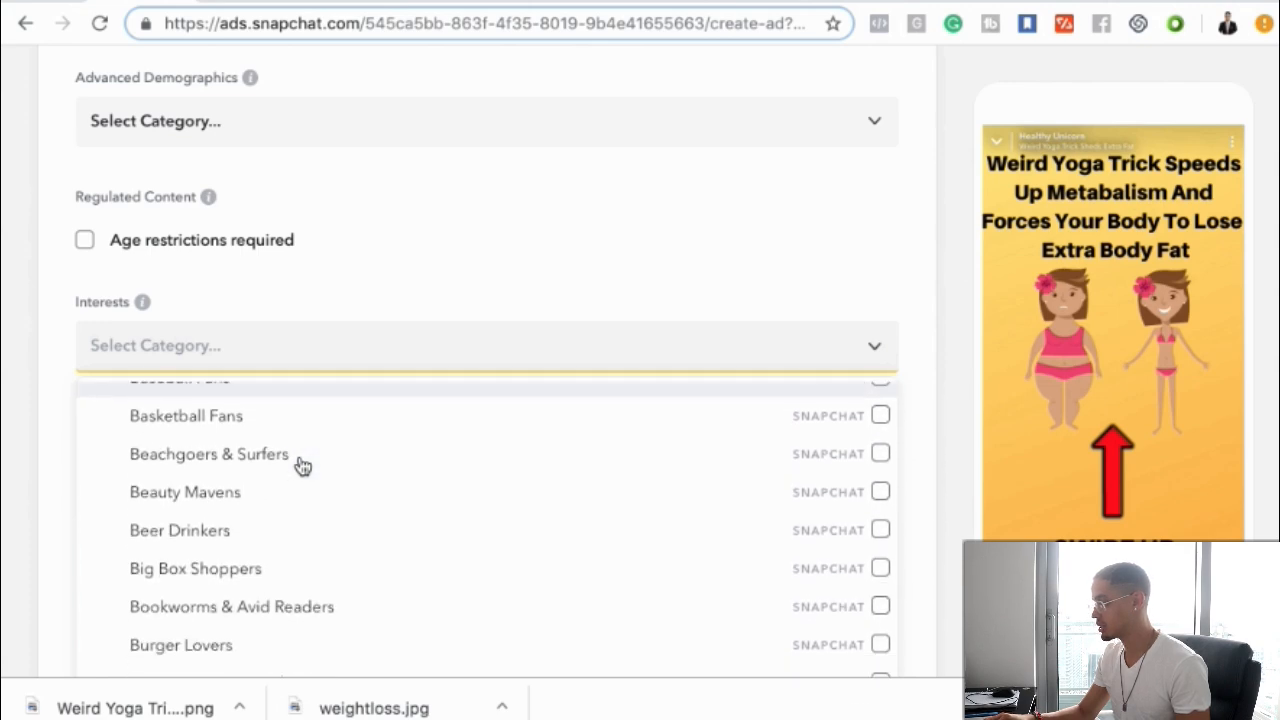
{"action": "scroll", "coordinate": [303, 467], "scroll_direction": "up", "scroll_amount": 1}
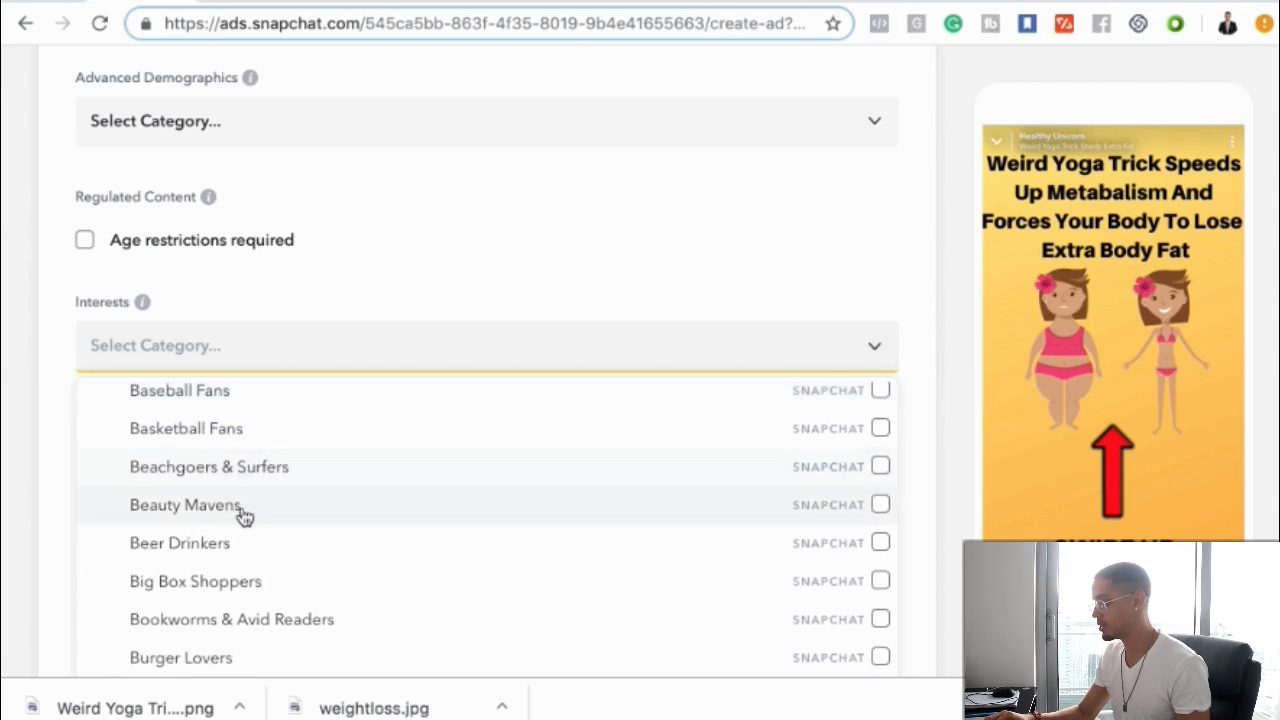
{"action": "scroll", "coordinate": [245, 516], "scroll_direction": "down", "scroll_amount": 5}
{"action": "scroll", "coordinate": [245, 518], "scroll_direction": "down", "scroll_amount": 15}
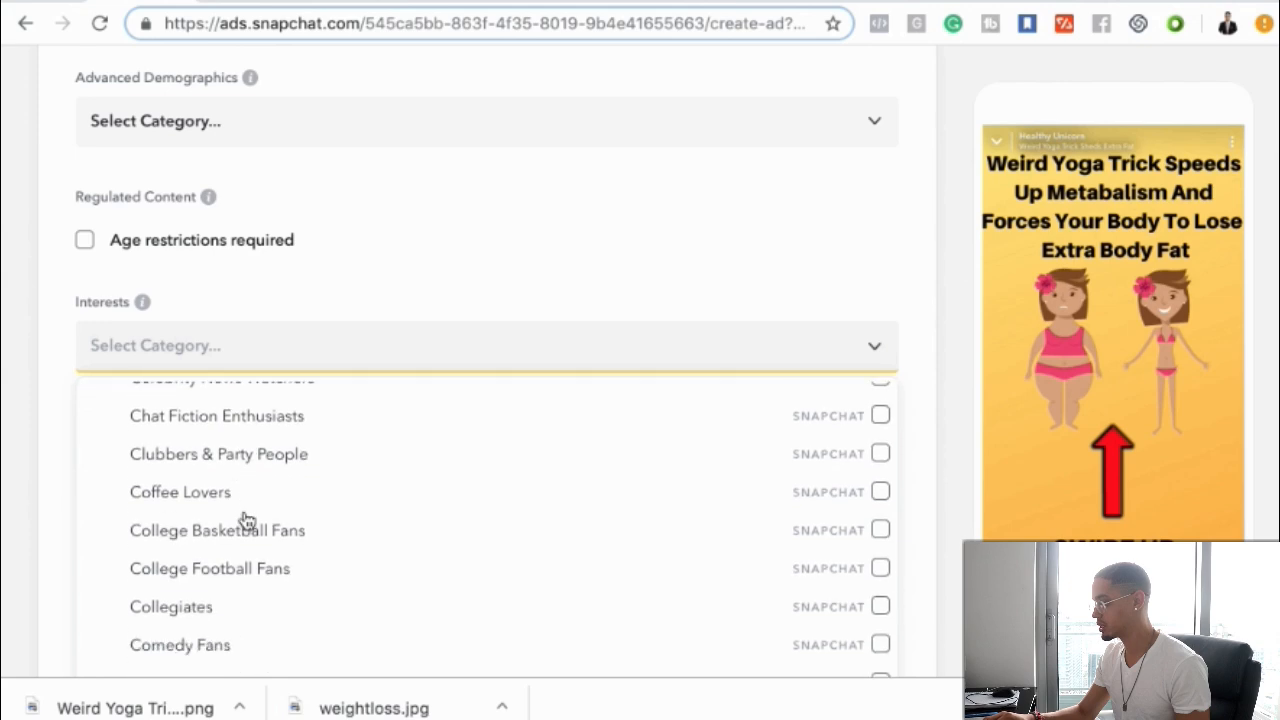
{"action": "scroll", "coordinate": [245, 518], "scroll_direction": "up", "scroll_amount": 2}
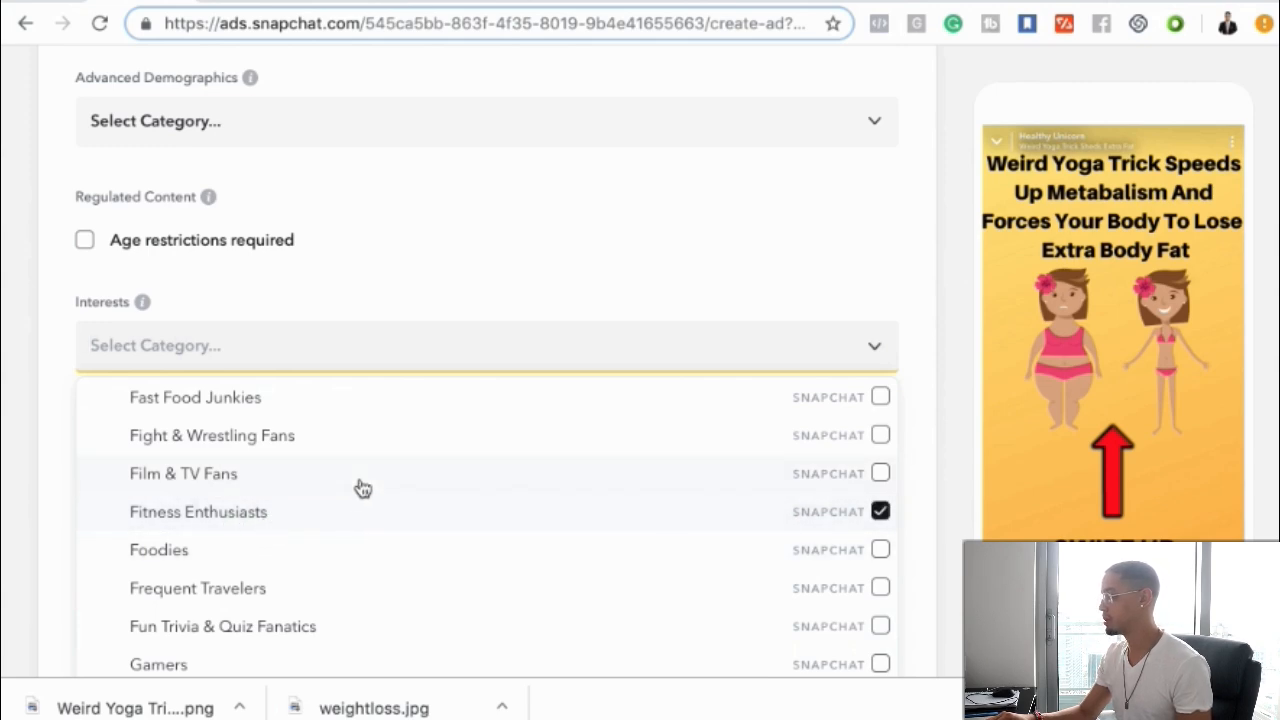
{"action": "left_click", "coordinate": [218, 521]}
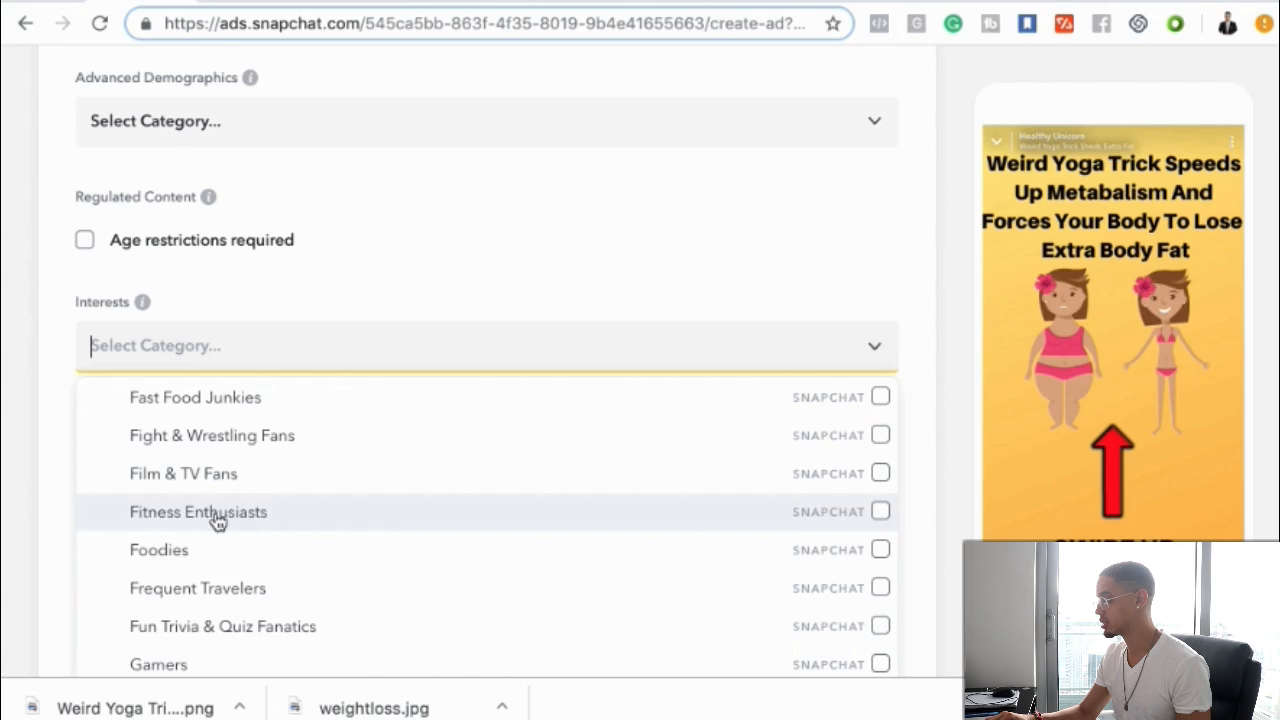
{"action": "left_click", "coordinate": [593, 252]}
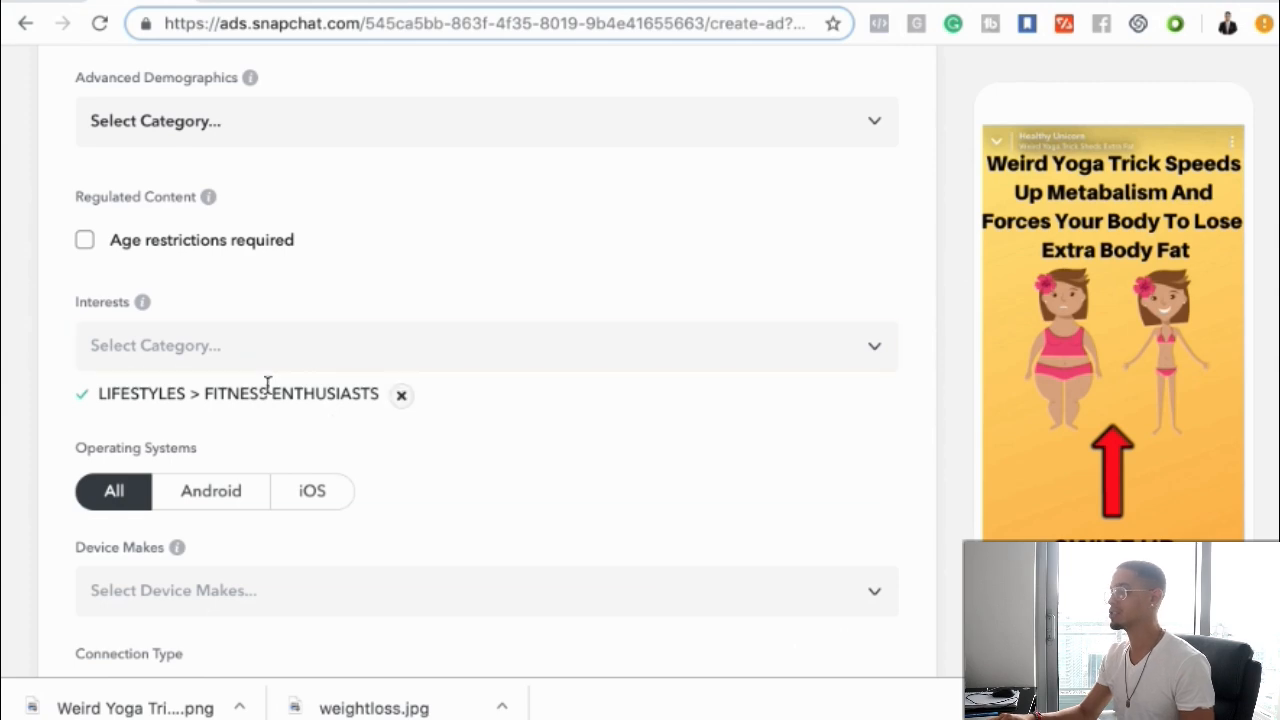
Browse the Lifestyles interest categories again and collapse the list
{"action": "left_click", "coordinate": [266, 355]}
{"action": "scroll", "coordinate": [305, 487], "scroll_direction": "down", "scroll_amount": 20}
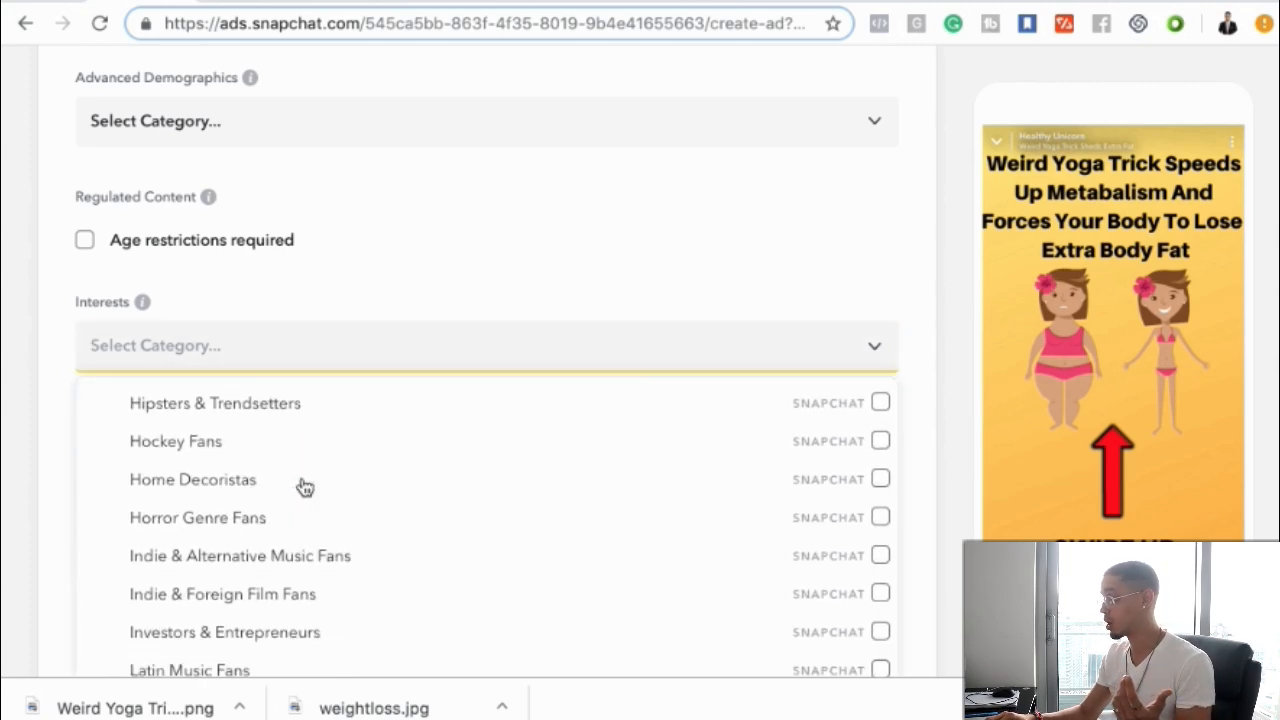
{"action": "scroll", "coordinate": [305, 487], "scroll_direction": "up", "scroll_amount": 20}
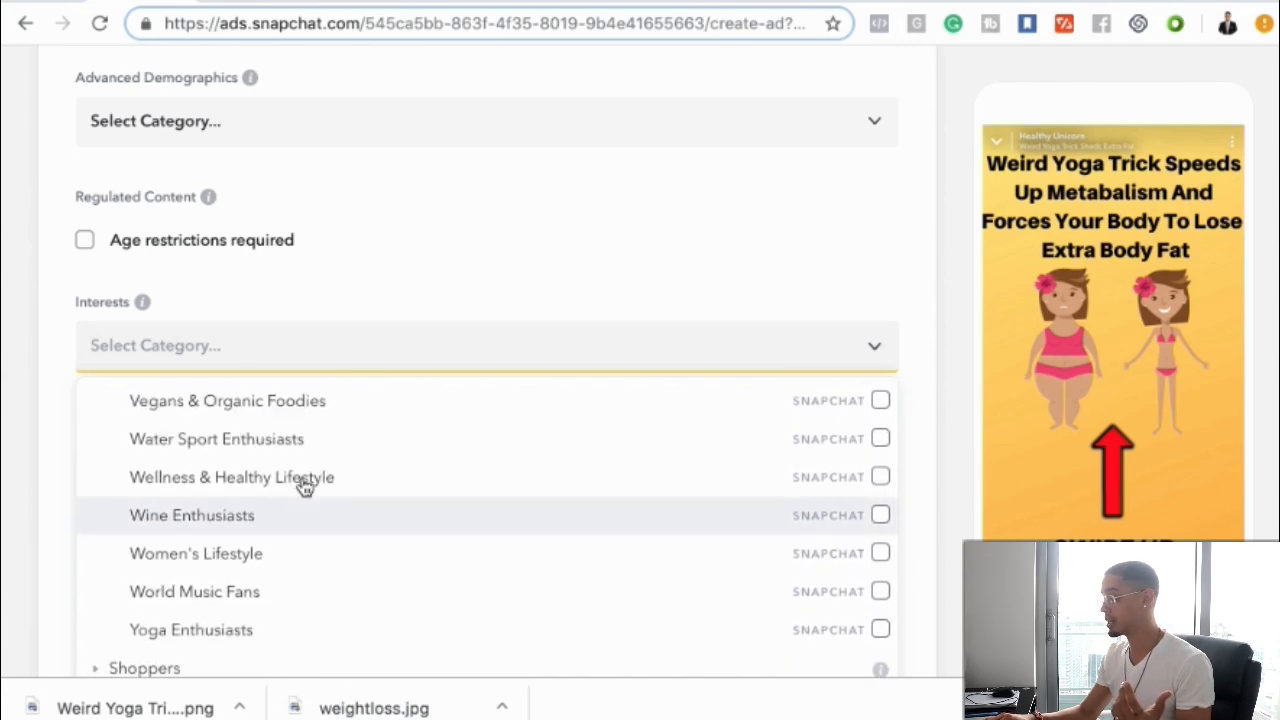
{"action": "scroll", "coordinate": [305, 487], "scroll_direction": "up", "scroll_amount": 10}
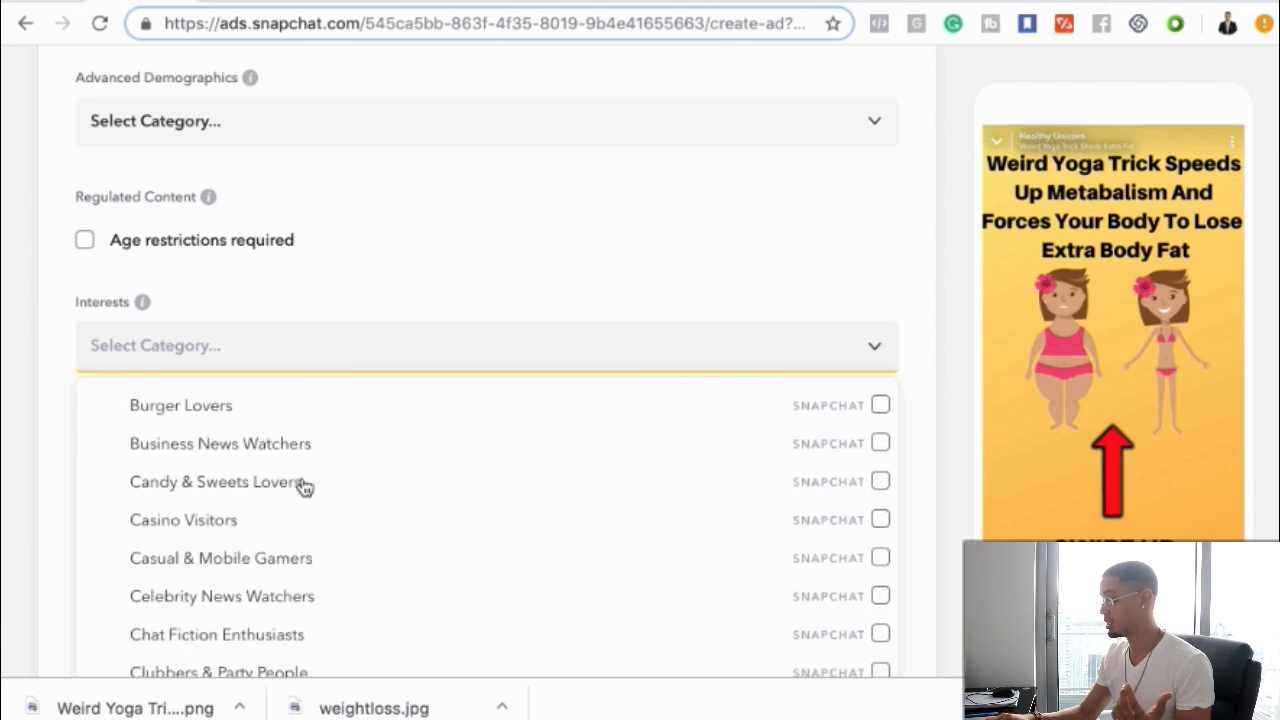
{"action": "left_click", "coordinate": [175, 396]}
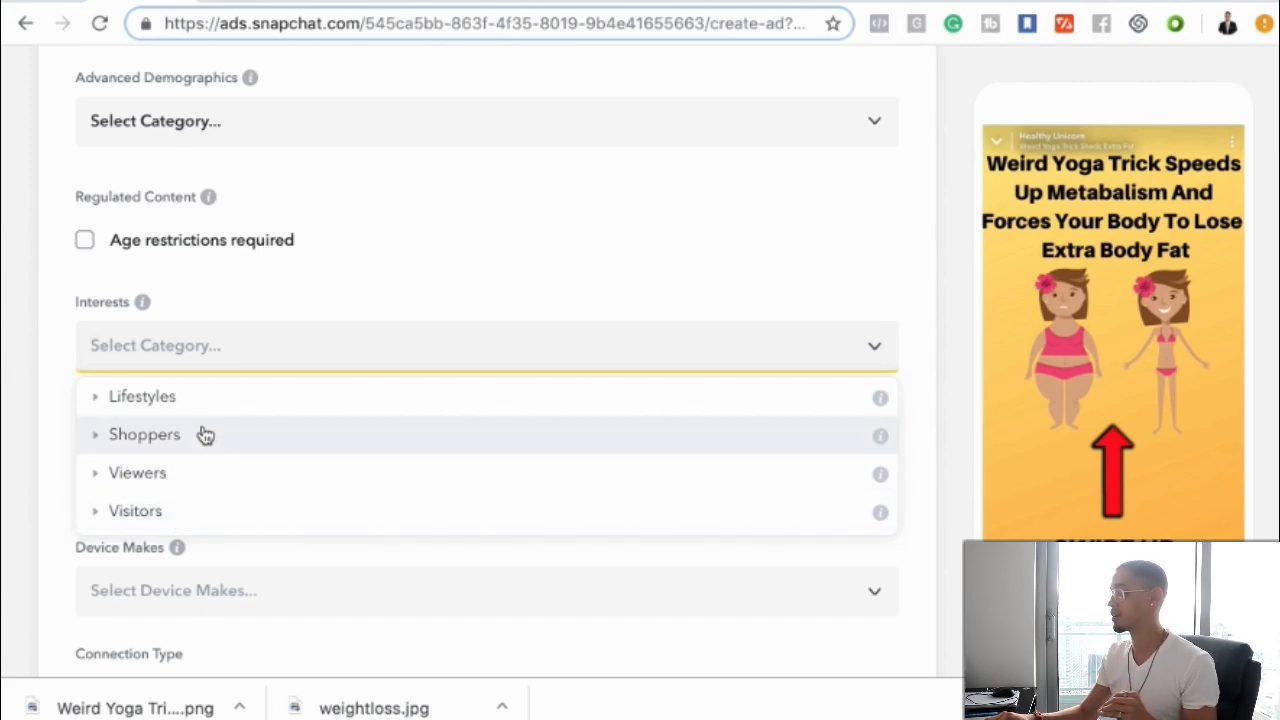
Scroll through the business address, payment method and ad summary down to Create My Ad
{"action": "scroll", "coordinate": [283, 380], "scroll_direction": "down", "scroll_amount": 6}
{"action": "scroll", "coordinate": [285, 380], "scroll_direction": "down", "scroll_amount": 7}
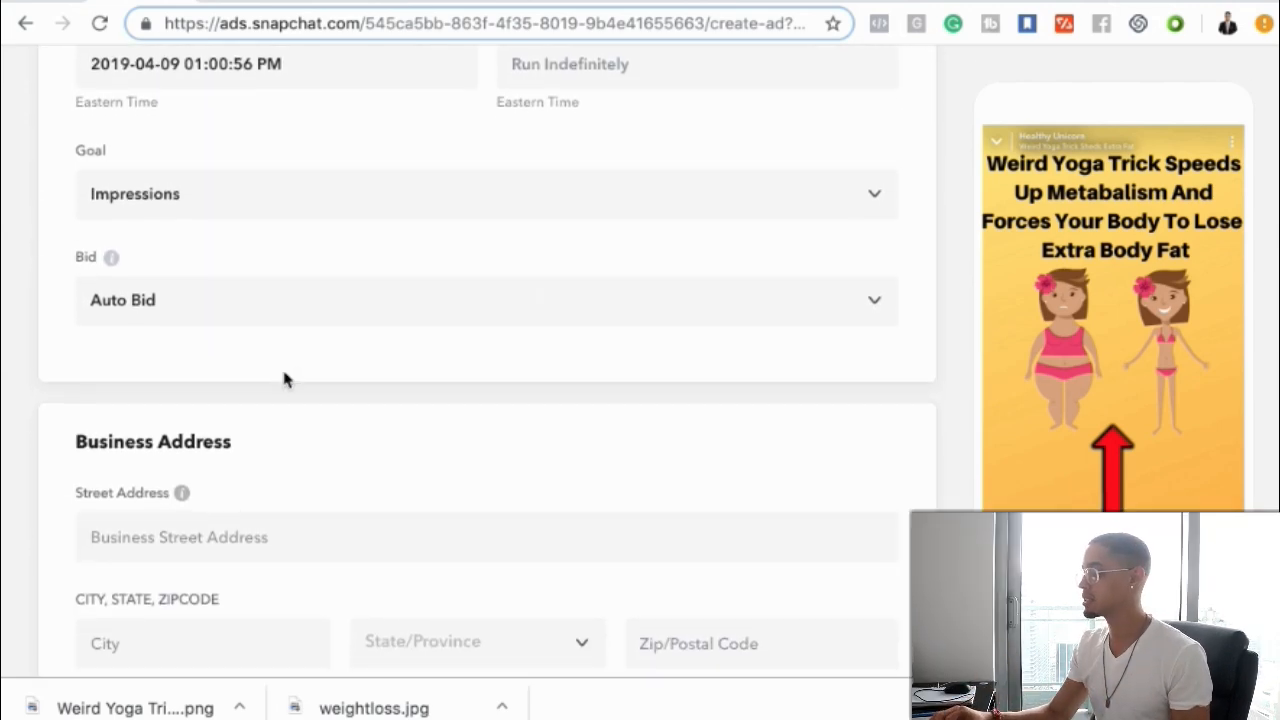
{"action": "scroll", "coordinate": [283, 380], "scroll_direction": "down", "scroll_amount": 1}
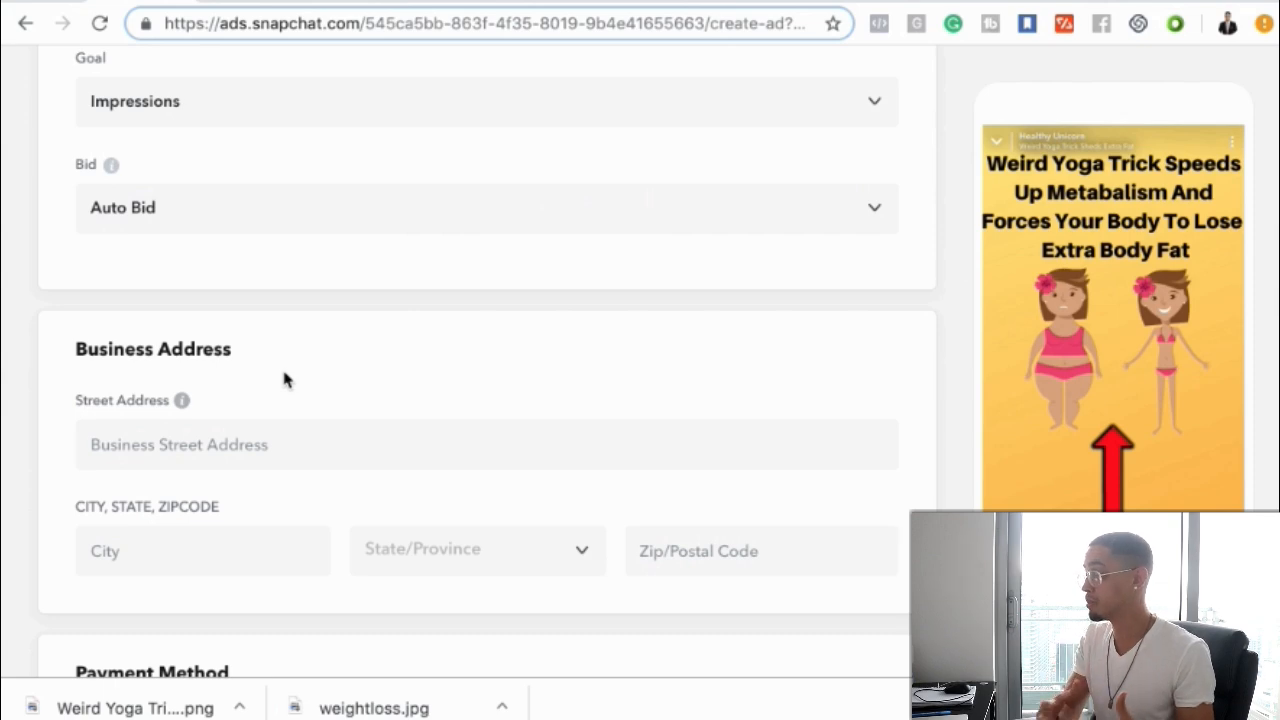
{"action": "scroll", "coordinate": [283, 379], "scroll_direction": "down", "scroll_amount": 1}
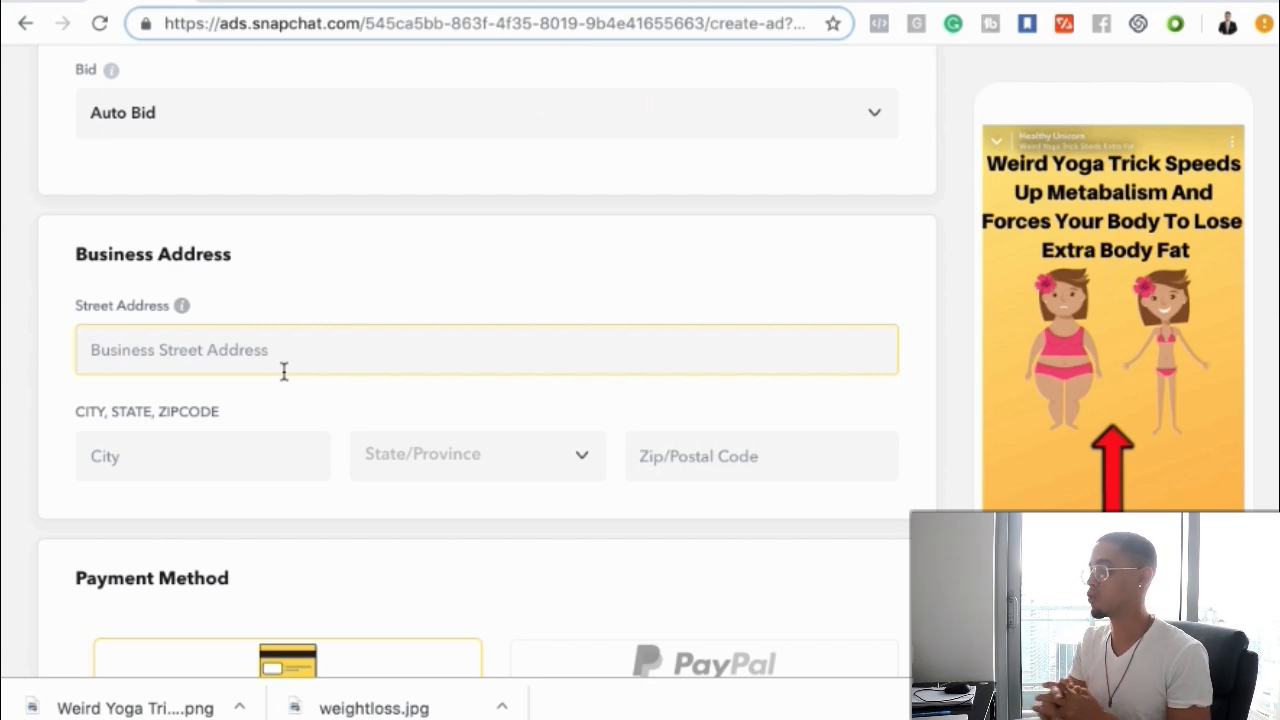
{"action": "scroll", "coordinate": [284, 371], "scroll_direction": "down", "scroll_amount": 2}
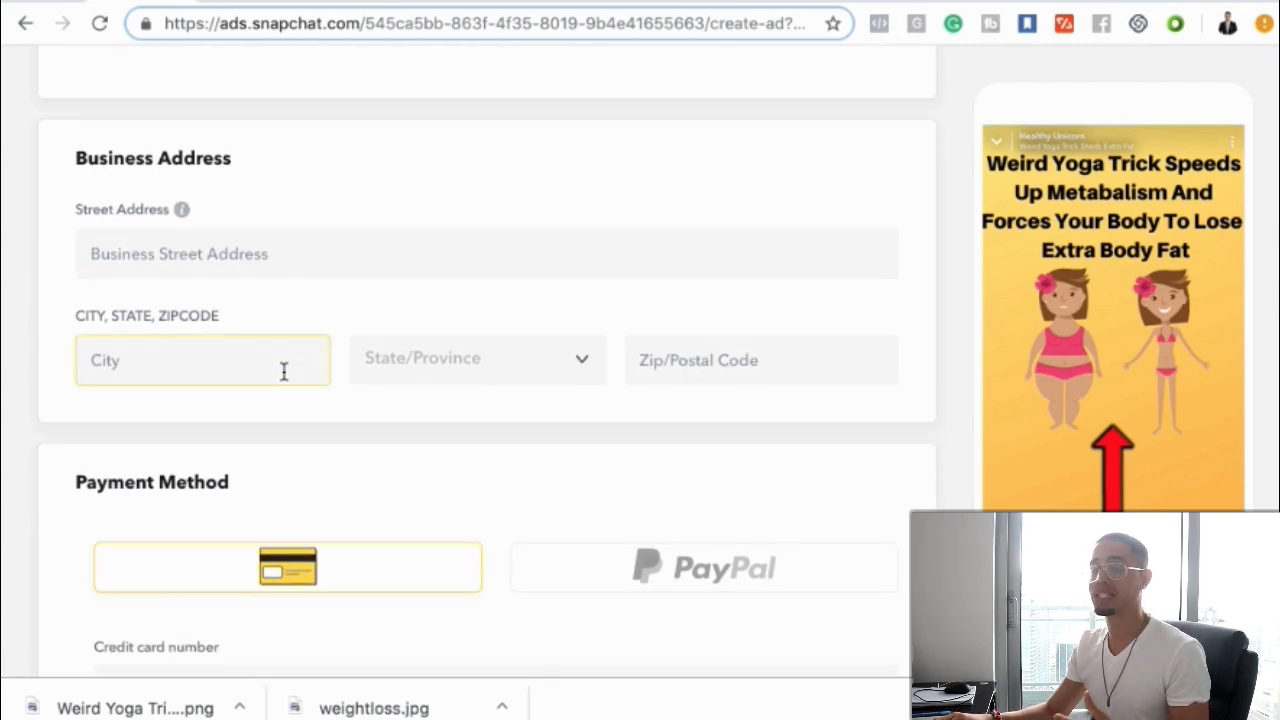
{"action": "scroll", "coordinate": [284, 371], "scroll_direction": "down", "scroll_amount": 1}
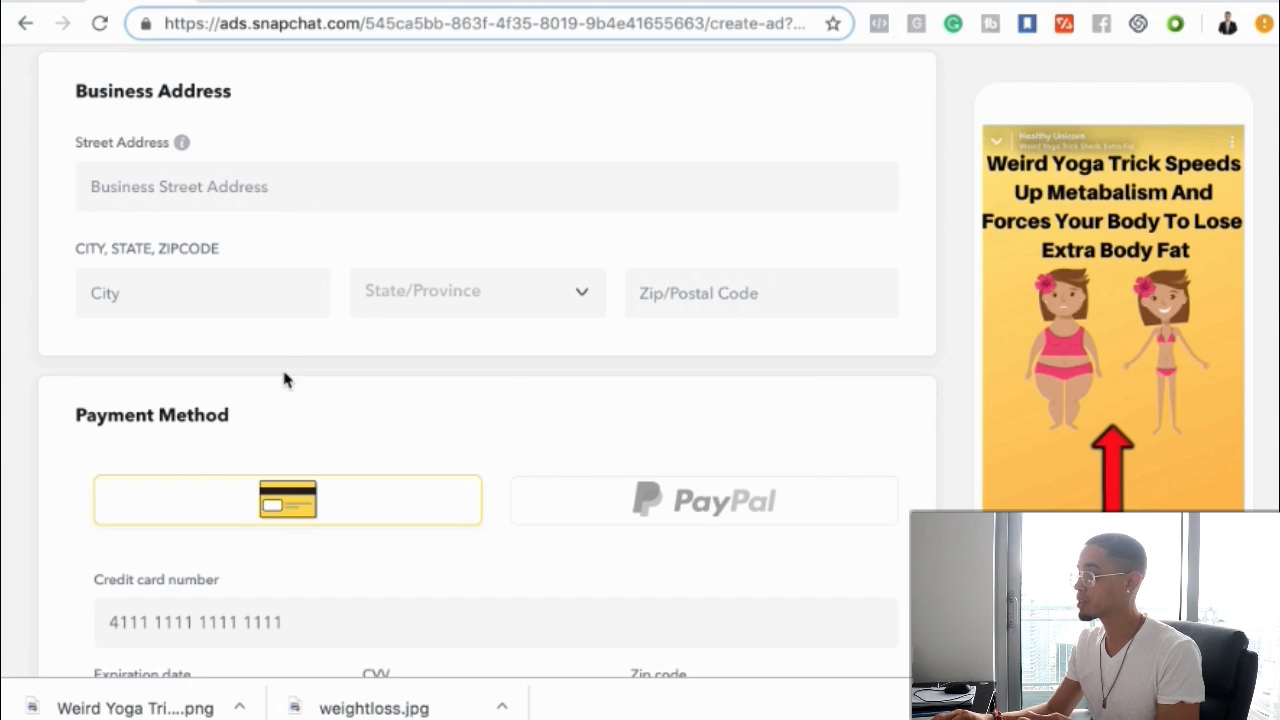
{"action": "scroll", "coordinate": [284, 379], "scroll_direction": "down", "scroll_amount": 2}
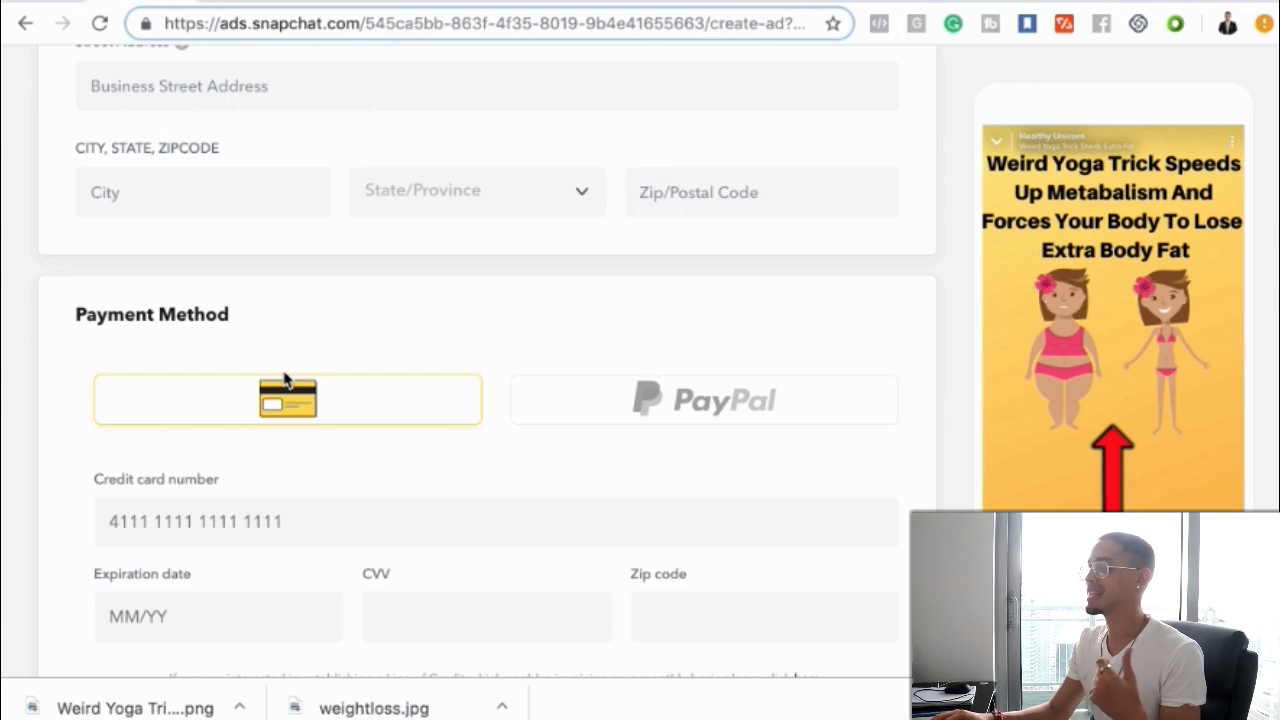
{"action": "scroll", "coordinate": [284, 379], "scroll_direction": "down", "scroll_amount": 3}
{"action": "left_click", "coordinate": [284, 355]}
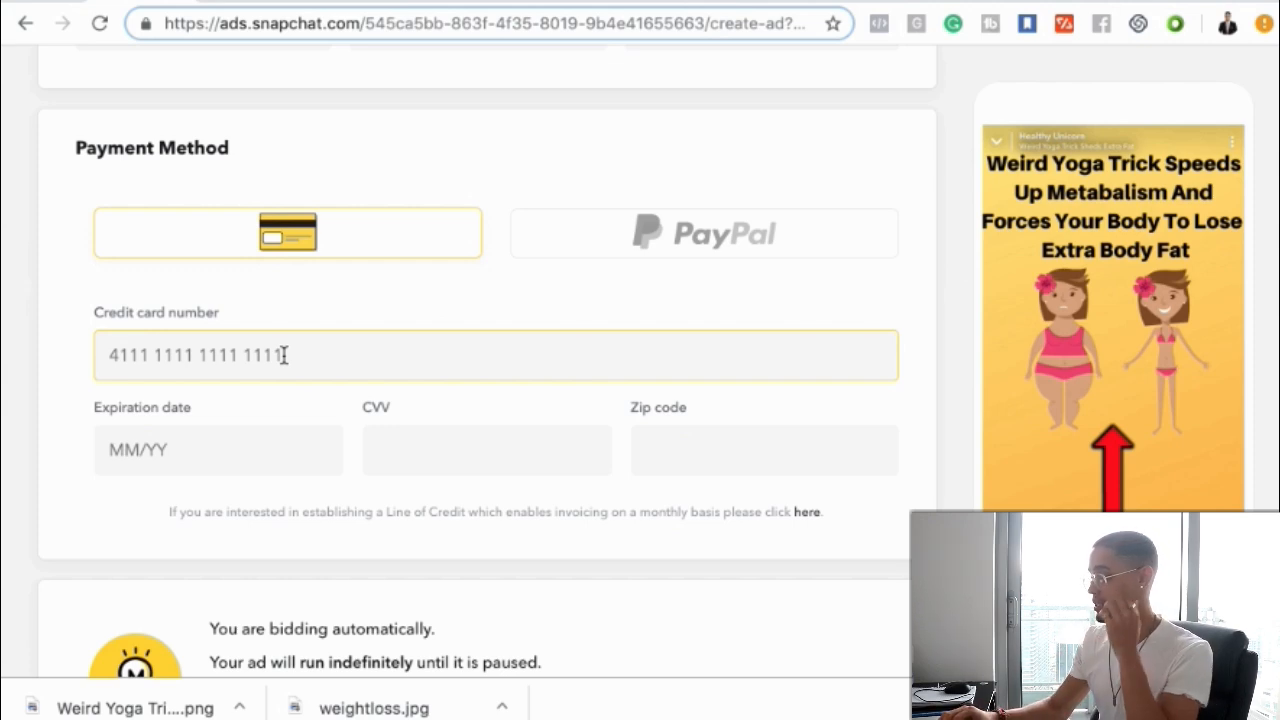
{"action": "scroll", "coordinate": [284, 355], "scroll_direction": "down", "scroll_amount": 1}
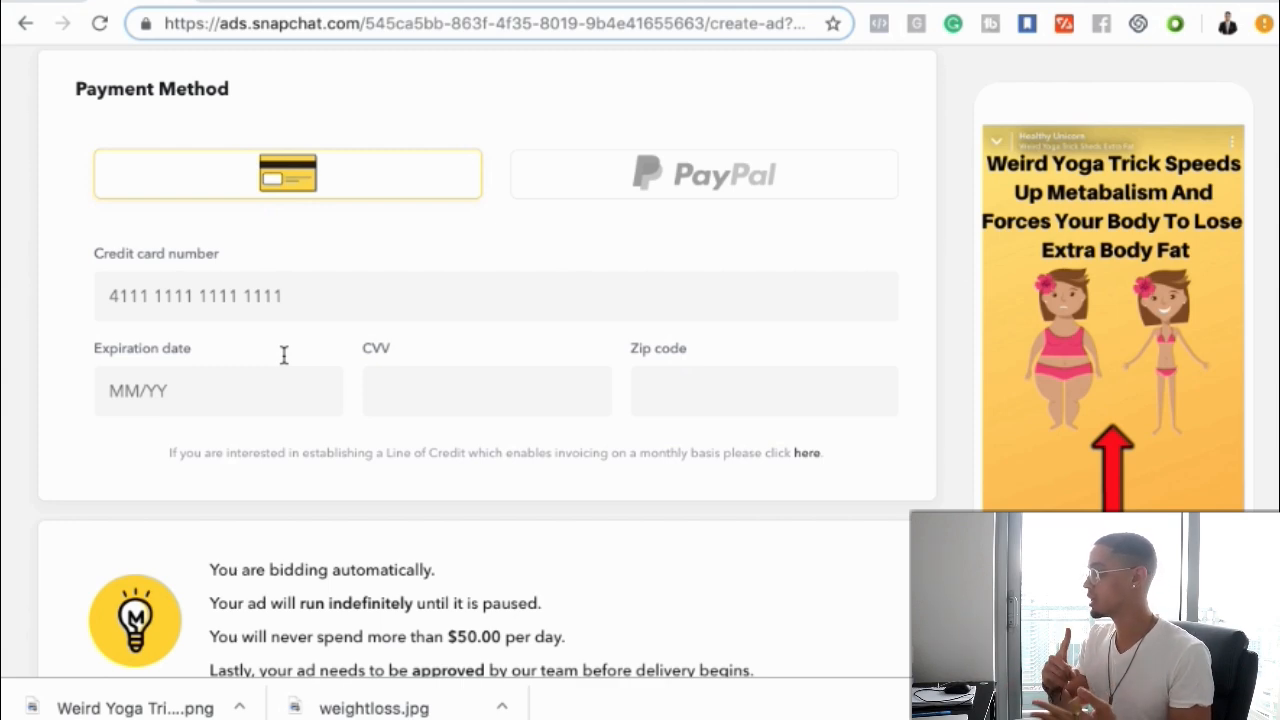
{"action": "scroll", "coordinate": [283, 355], "scroll_direction": "down", "scroll_amount": 3}
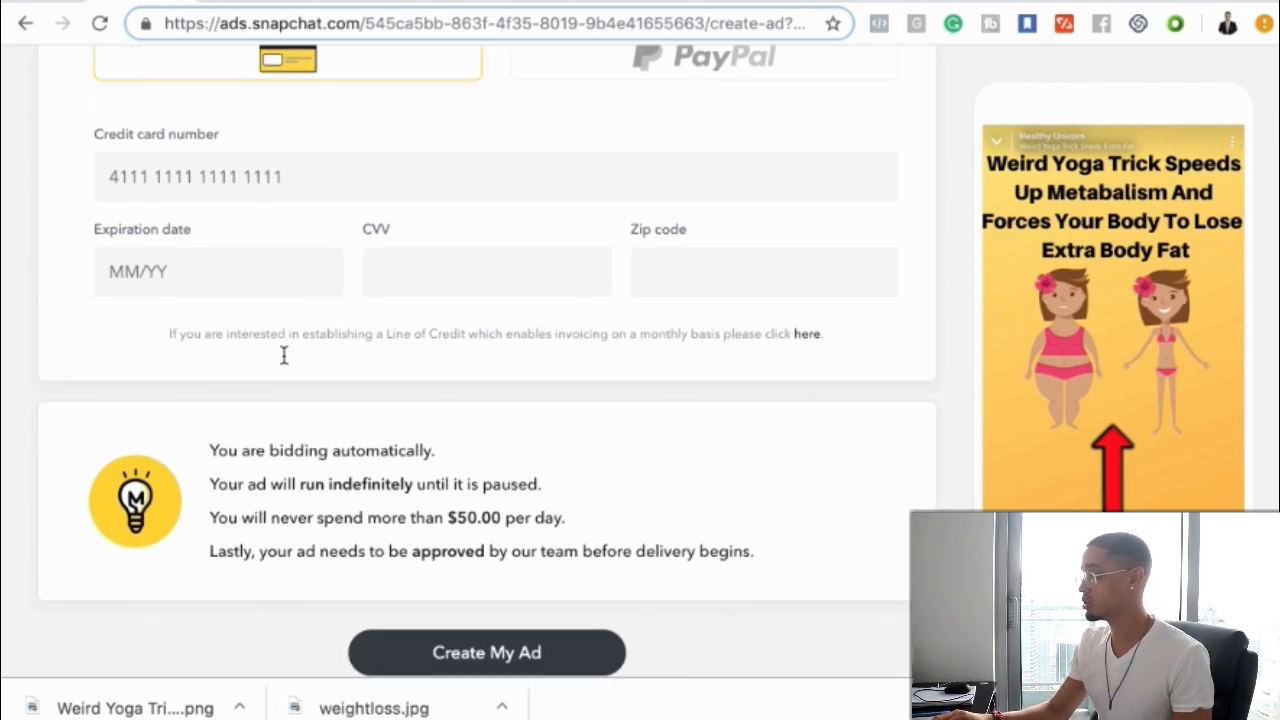
Scroll back through the targeting, budget and payment settings to the top of the ad form
{"action": "scroll", "coordinate": [283, 355], "scroll_direction": "up", "scroll_amount": 10}
{"action": "scroll", "coordinate": [283, 363], "scroll_direction": "down", "scroll_amount": 10}
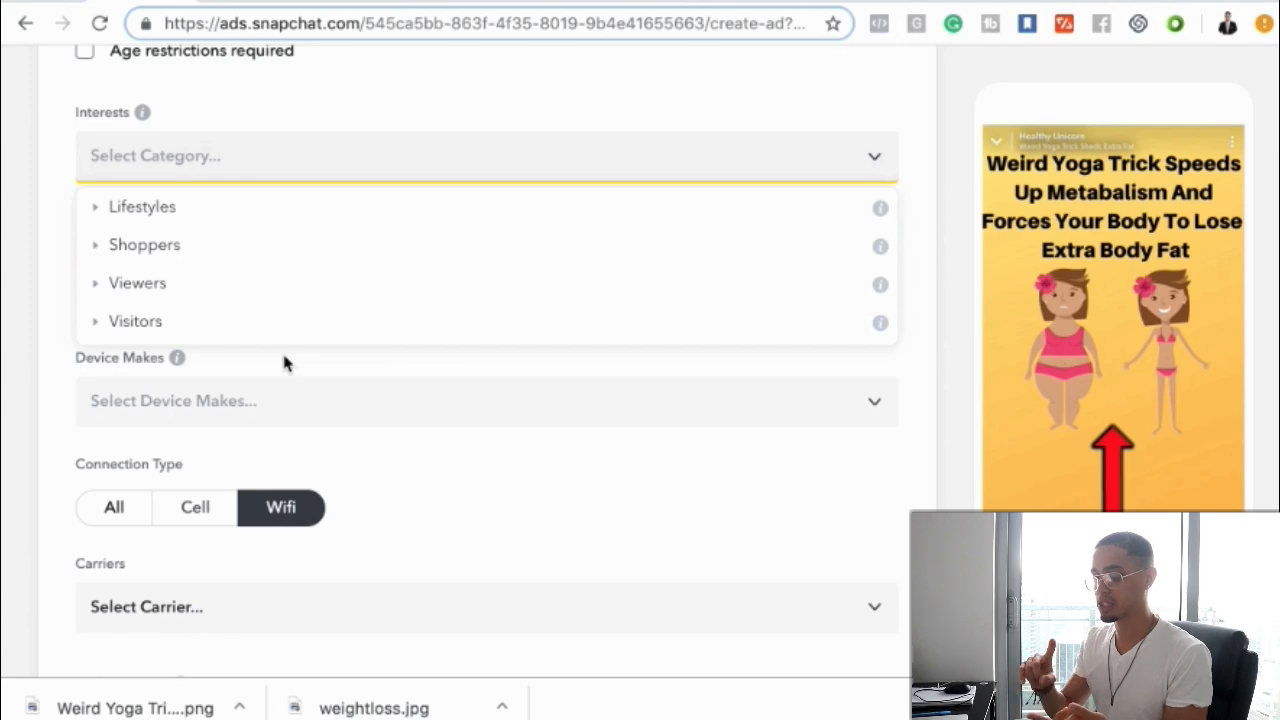
{"action": "scroll", "coordinate": [283, 362], "scroll_direction": "down", "scroll_amount": 10}
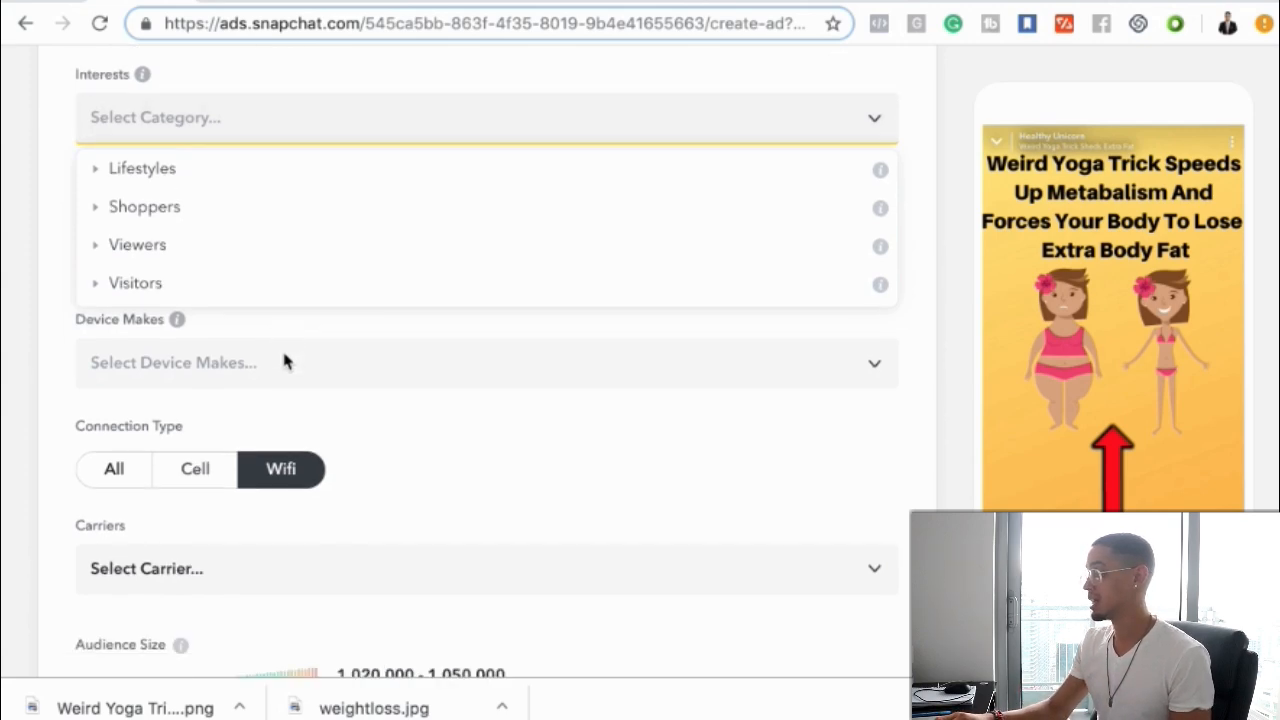
{"action": "scroll", "coordinate": [284, 361], "scroll_direction": "up", "scroll_amount": 15}
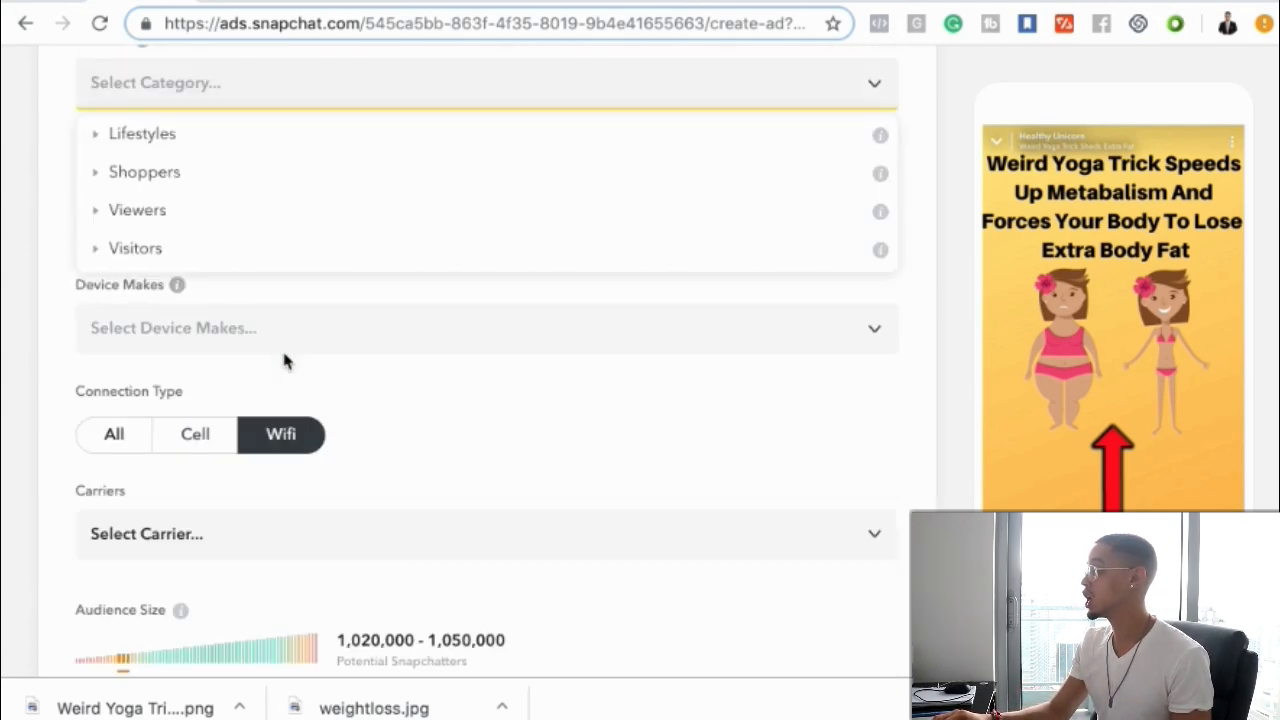
{"action": "scroll", "coordinate": [284, 361], "scroll_direction": "down", "scroll_amount": 10}
{"action": "scroll", "coordinate": [286, 362], "scroll_direction": "down", "scroll_amount": 20}
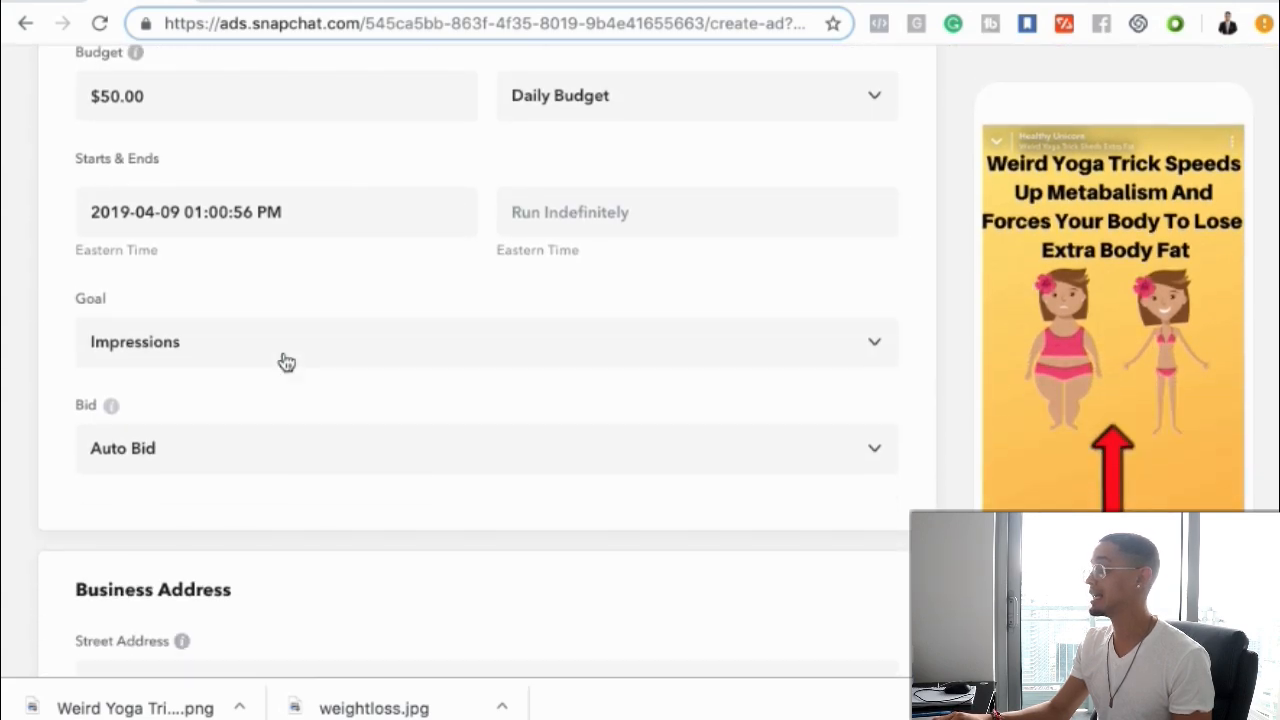
{"action": "scroll", "coordinate": [286, 362], "scroll_direction": "down", "scroll_amount": 2}
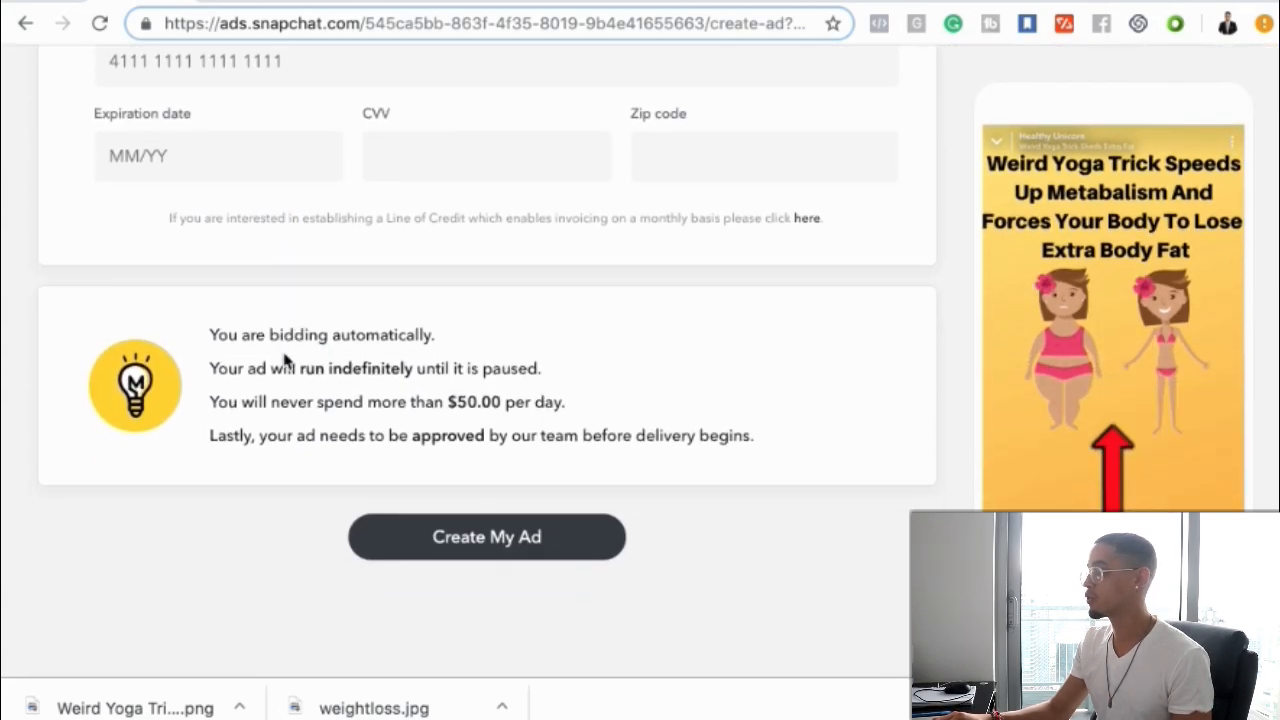
{"action": "scroll", "coordinate": [286, 362], "scroll_direction": "up", "scroll_amount": 20}
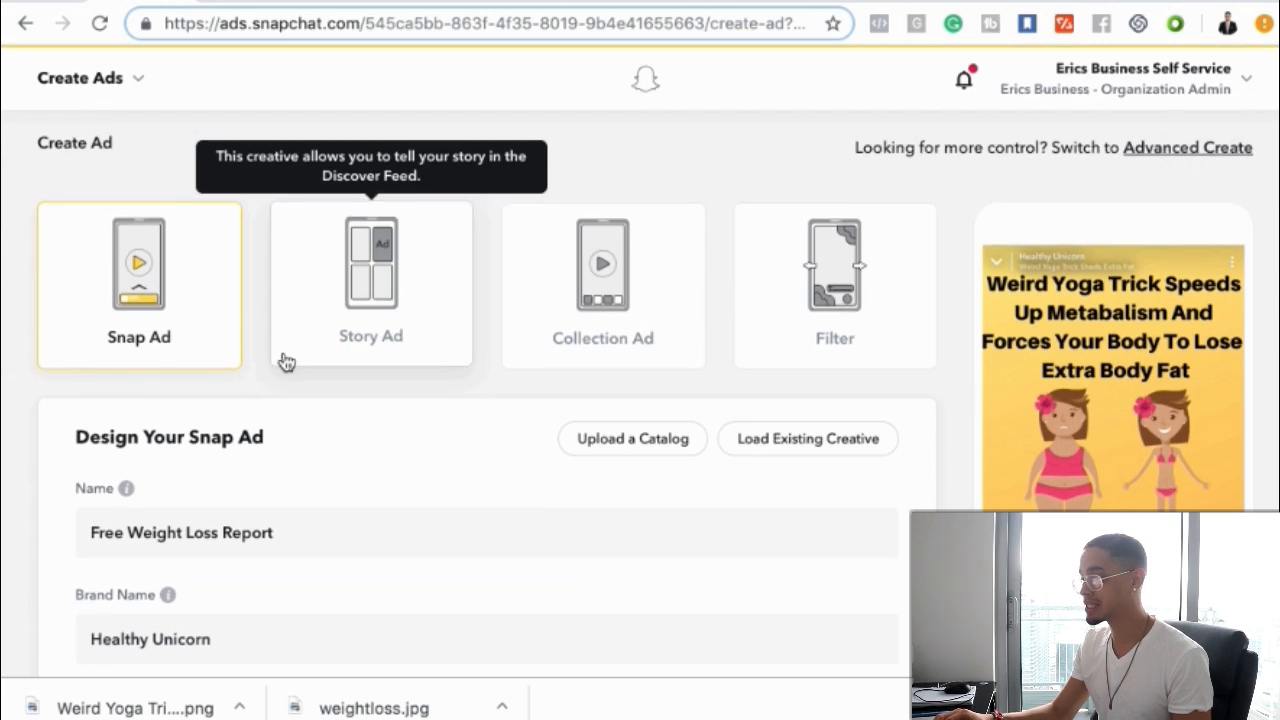